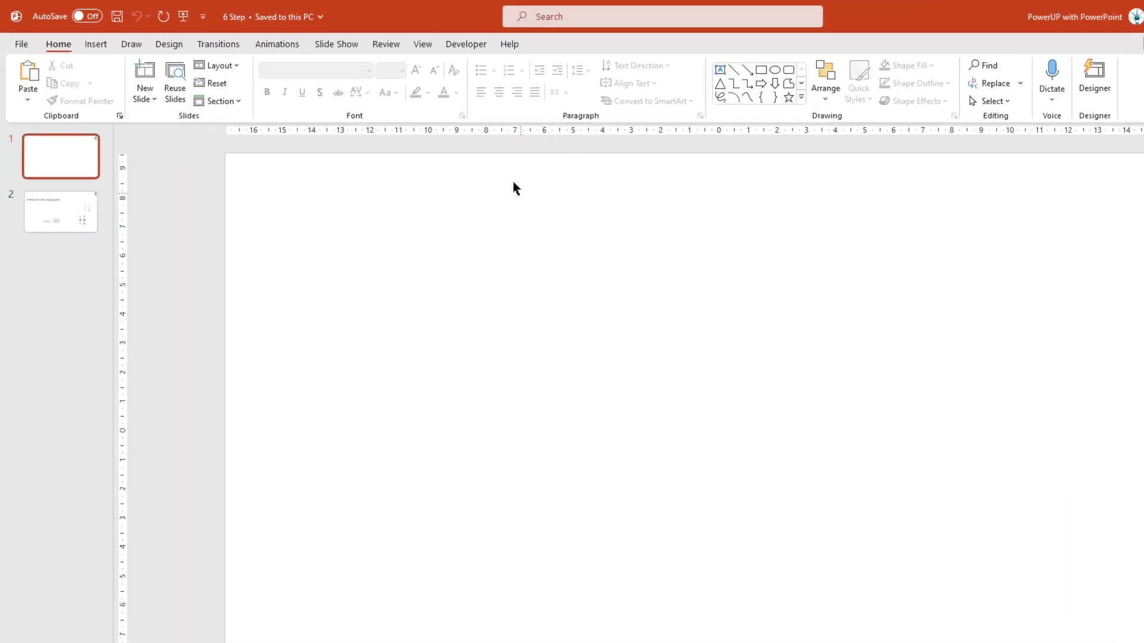
# Turn on the guides and draw a blue circle centred on the guide crossing
pyautogui.click(368, 38)
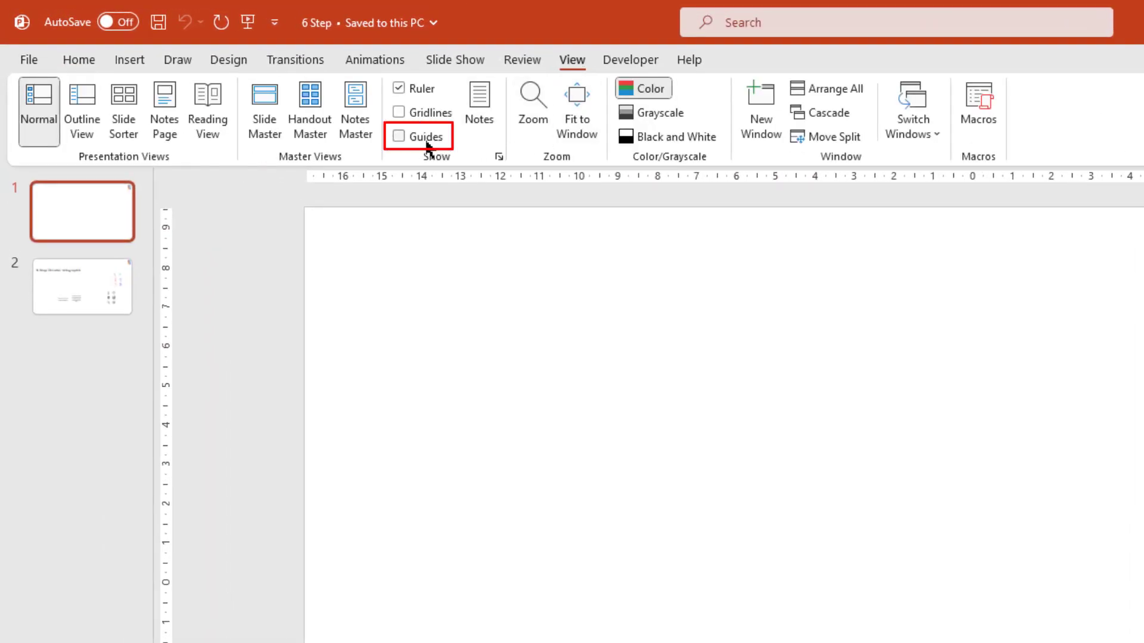
pyautogui.click(125, 60)
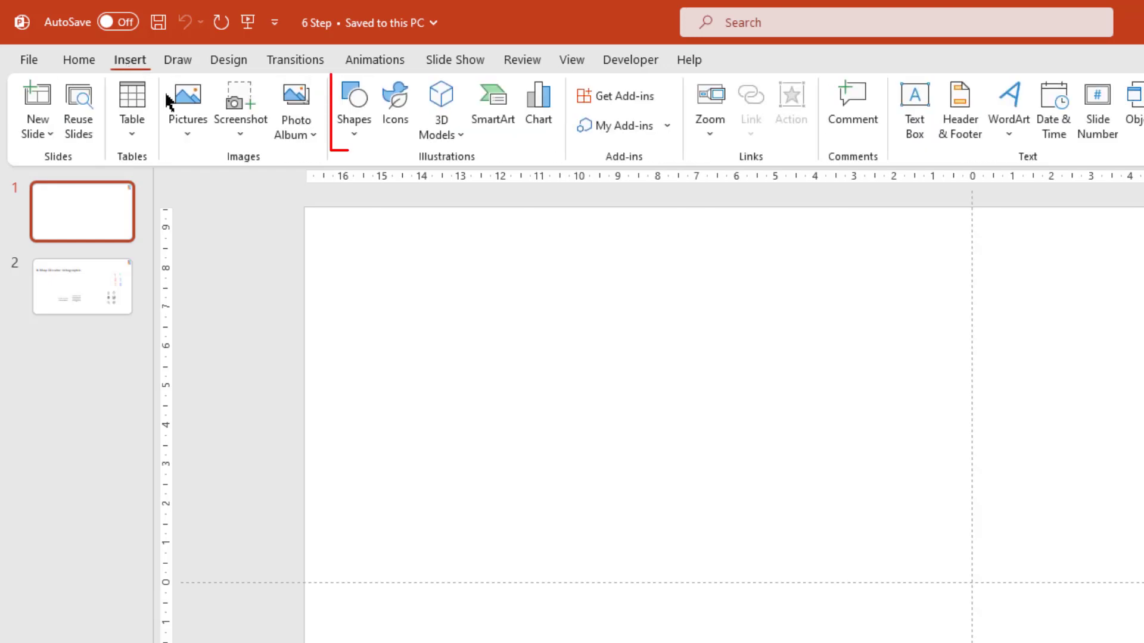
pyautogui.click(357, 140)
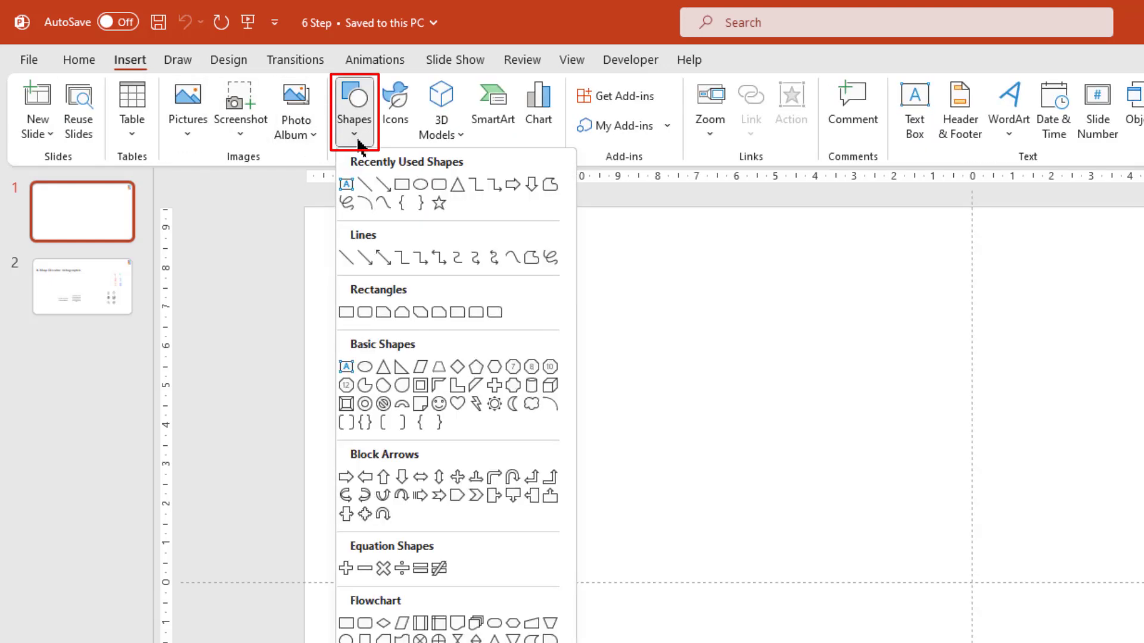
pyautogui.click(420, 185)
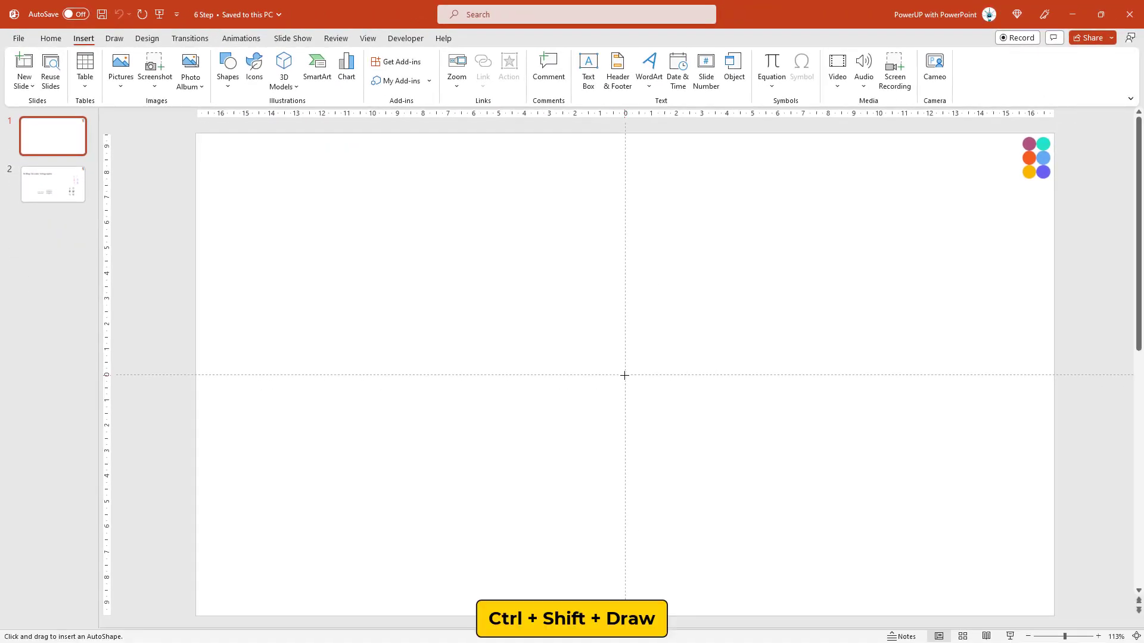
pyautogui.moveTo(635, 383); pyautogui.dragTo(695, 429)
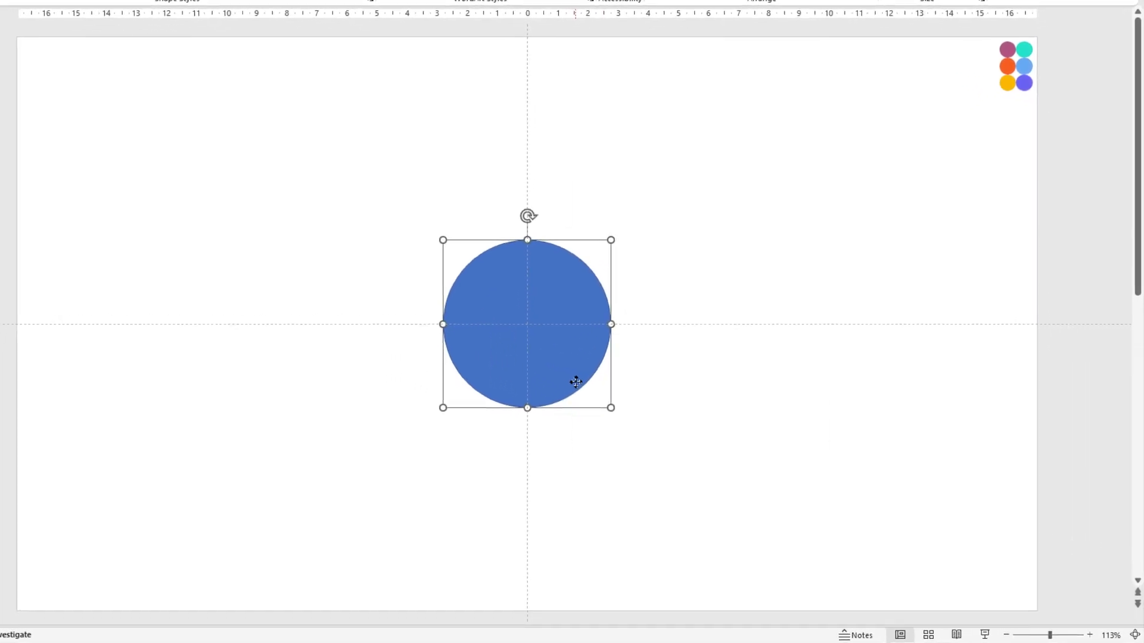
# Give the circle a white fill and no outline
pyautogui.rightClick(688, 424)
pyautogui.click(638, 350)
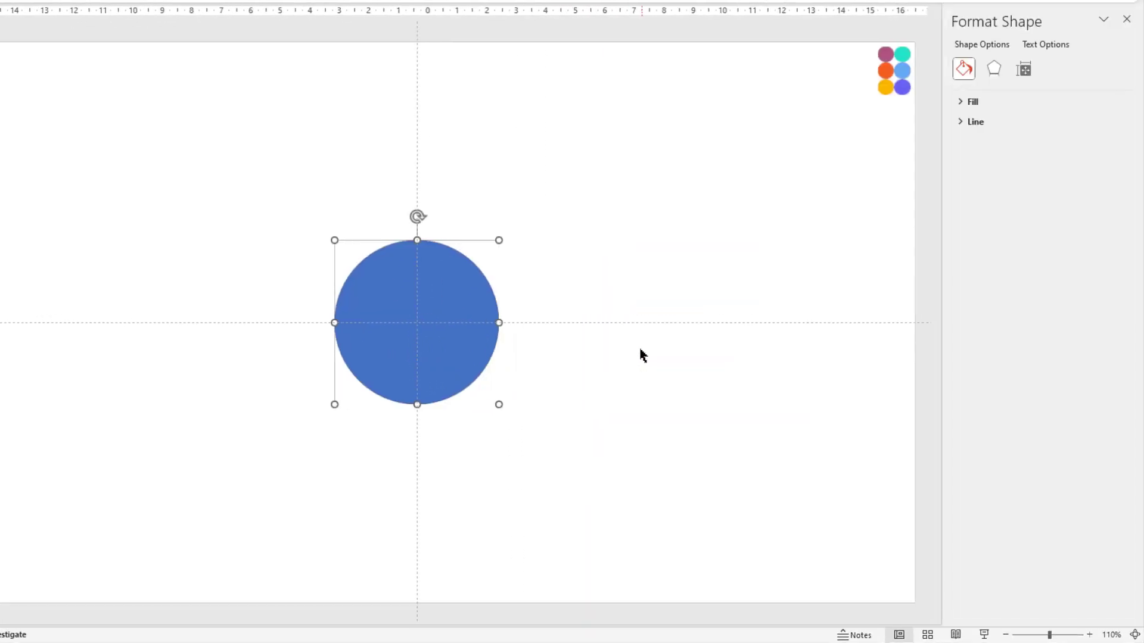
pyautogui.click(961, 102)
pyautogui.click(1101, 227)
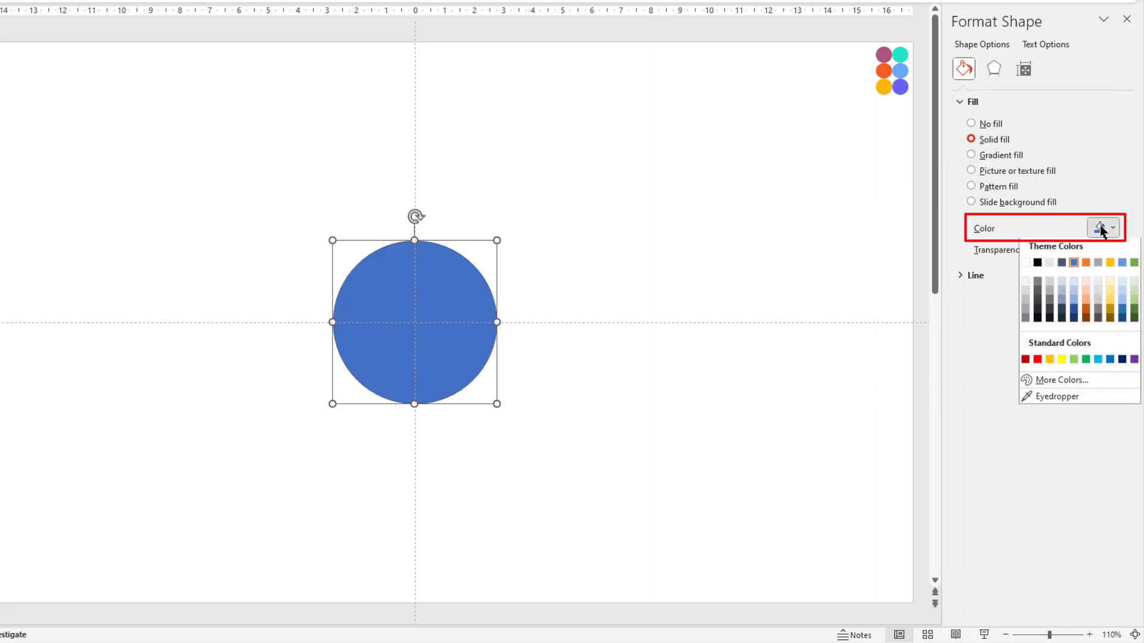
pyautogui.click(1026, 266)
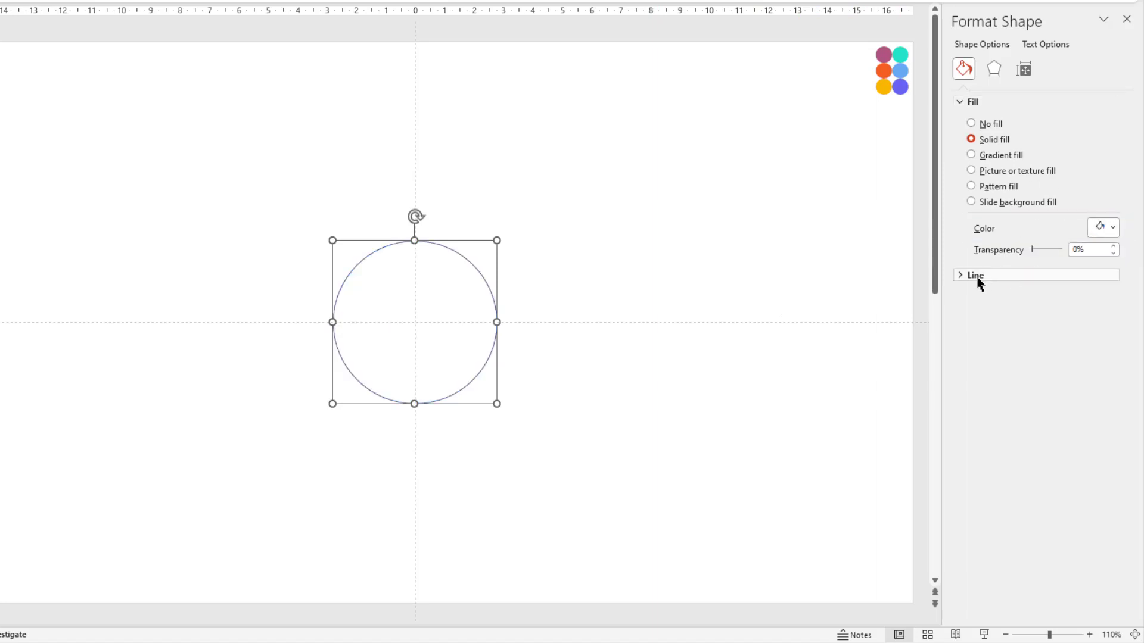
pyautogui.click(963, 278)
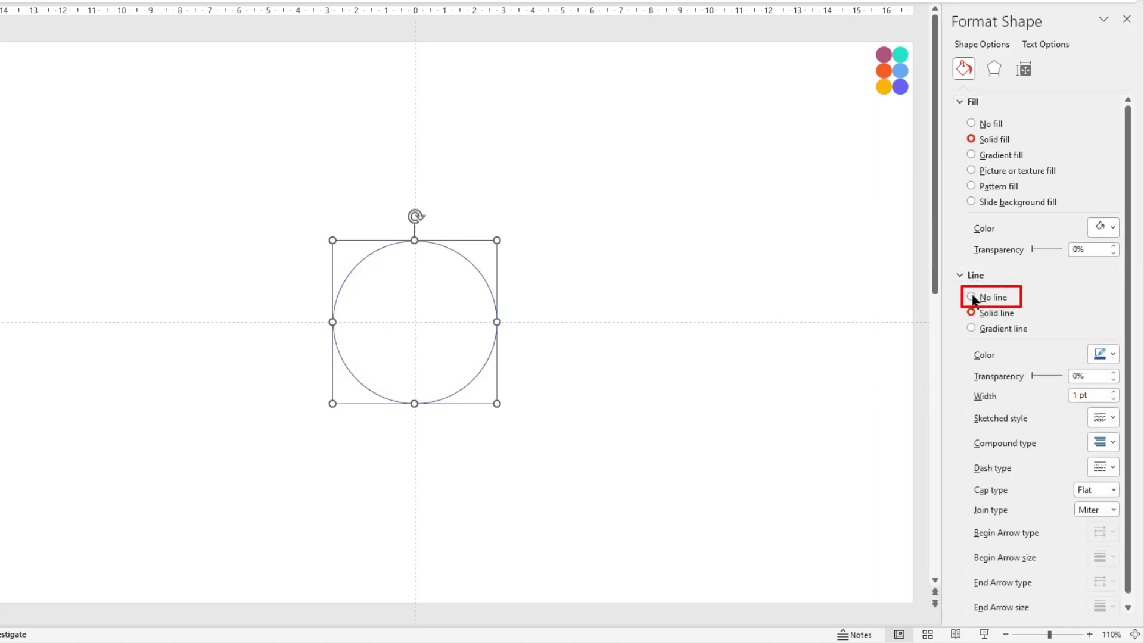
pyautogui.click(972, 298)
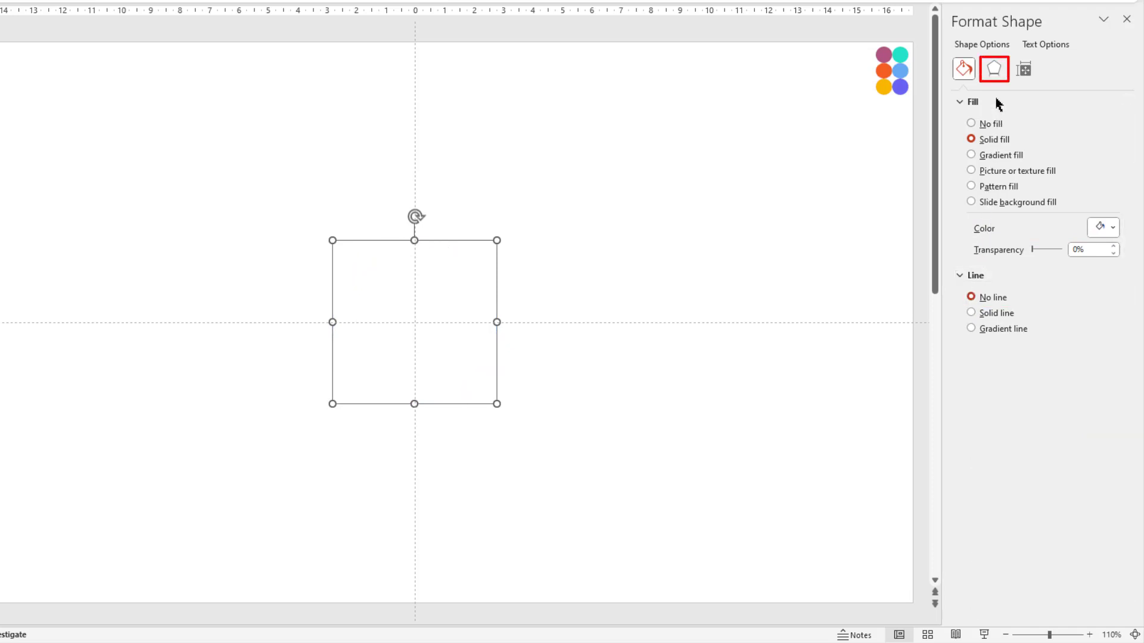
# Add a faint outer shadow to the circle: 86% transparency, 107% size, 20 pt blur
pyautogui.click(994, 70)
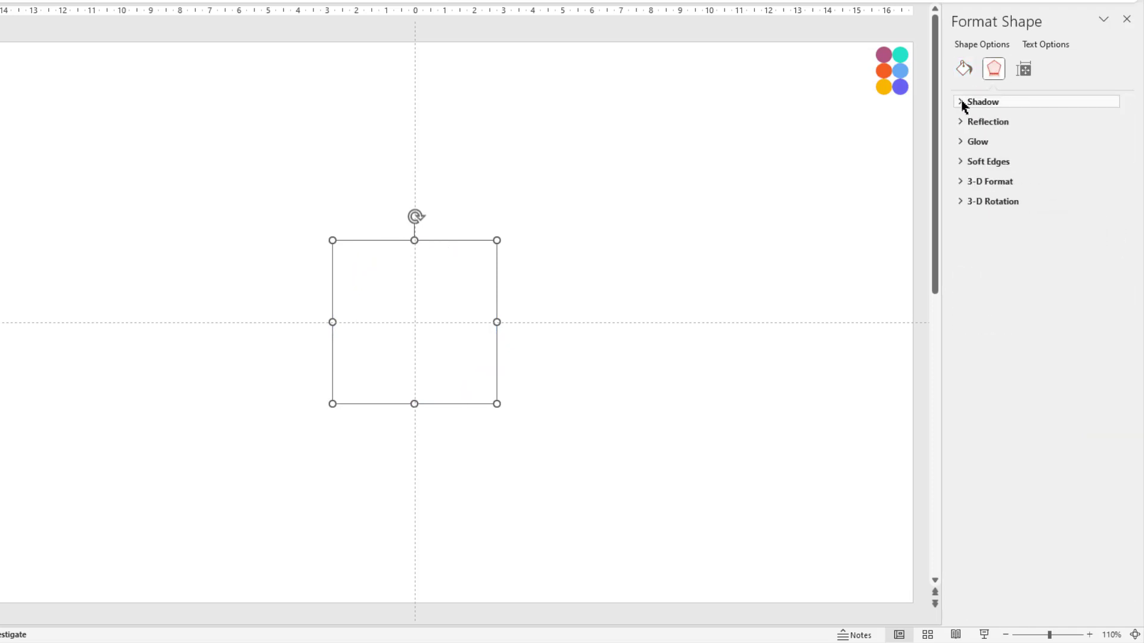
pyautogui.click(961, 102)
pyautogui.click(1102, 124)
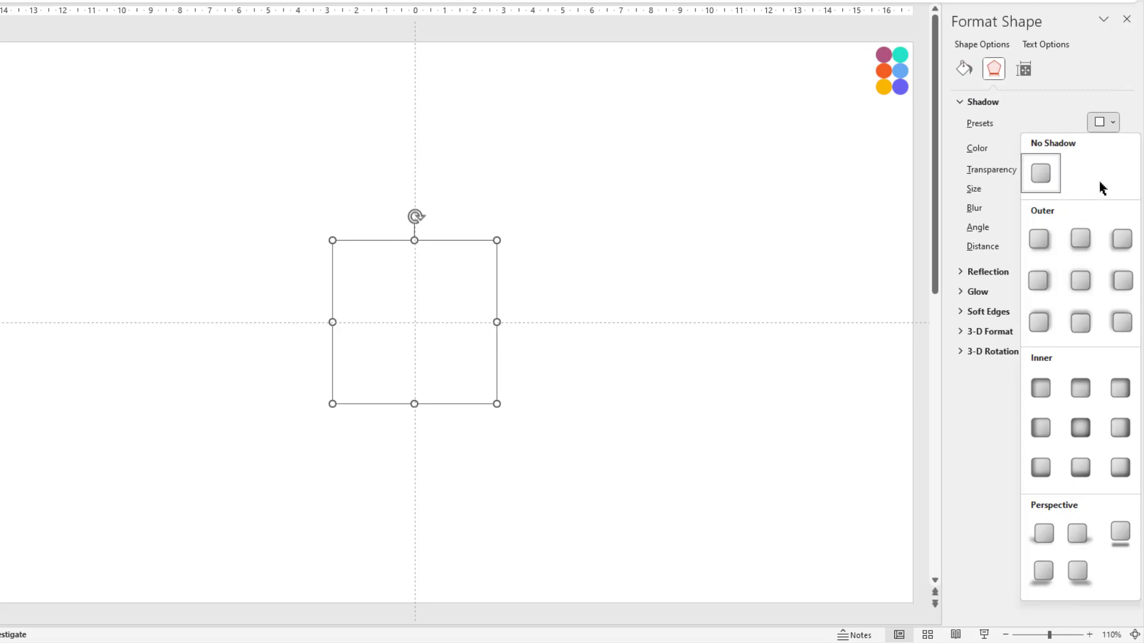
pyautogui.click(1089, 275)
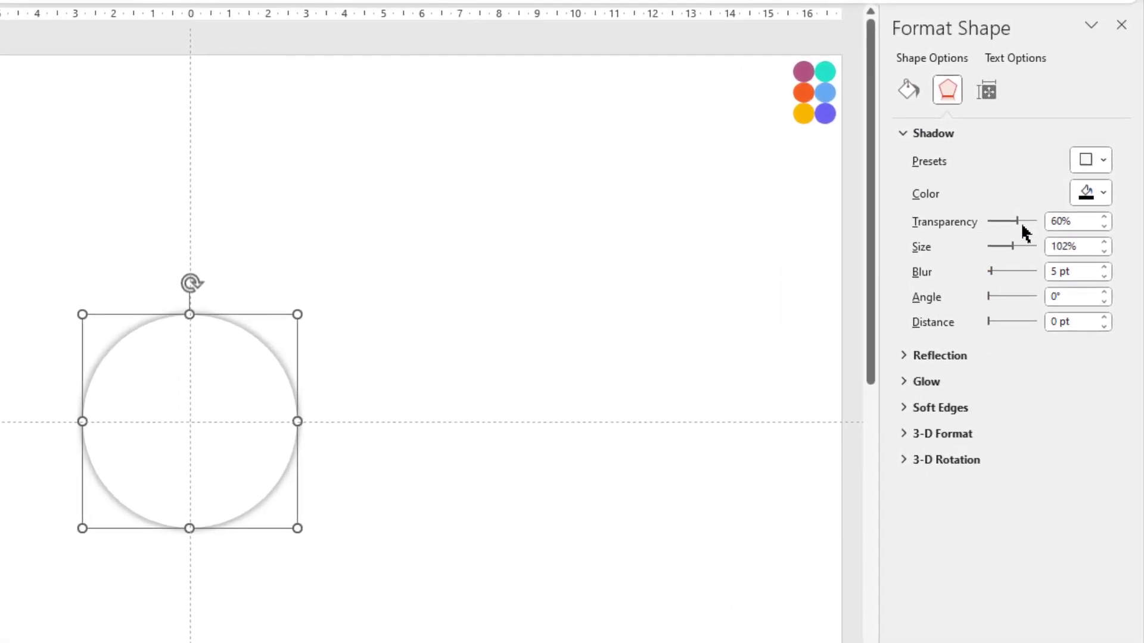
pyautogui.moveTo(1017, 220); pyautogui.dragTo(1024, 219)
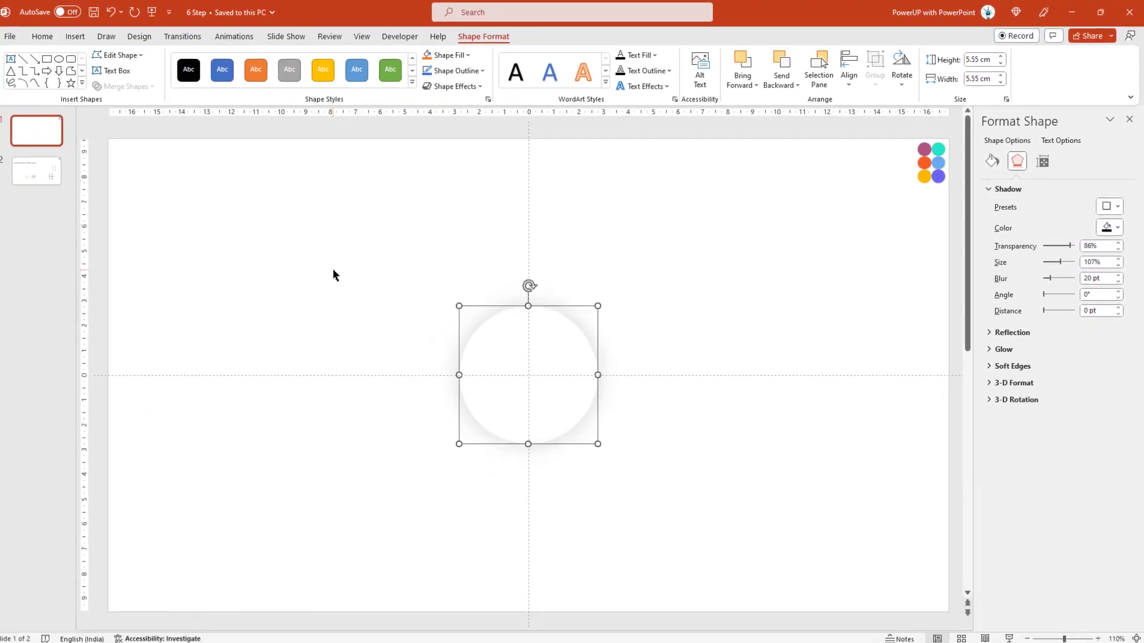
# Draw a blue rounded rectangle above-left of the white circle
pyautogui.click(337, 272)
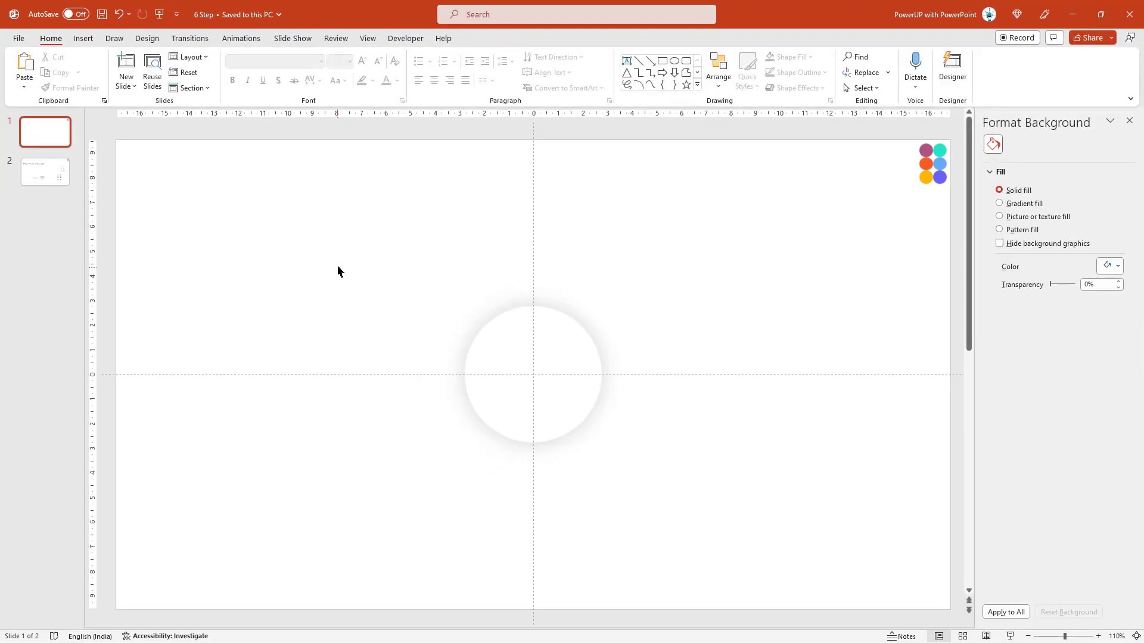
pyautogui.click(84, 38)
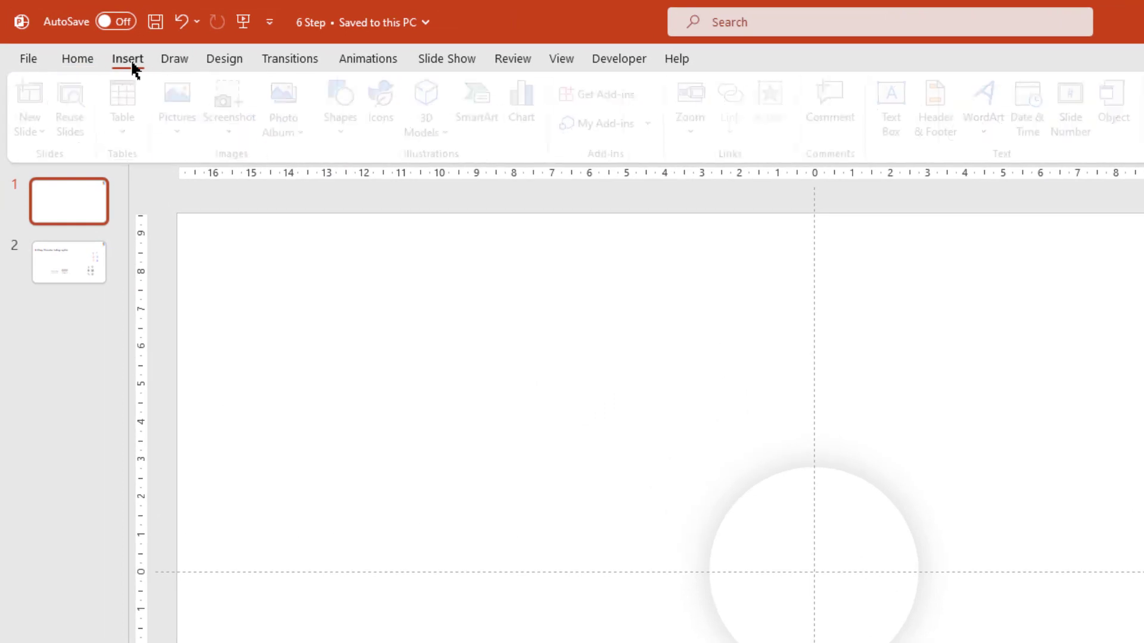
pyautogui.click(349, 125)
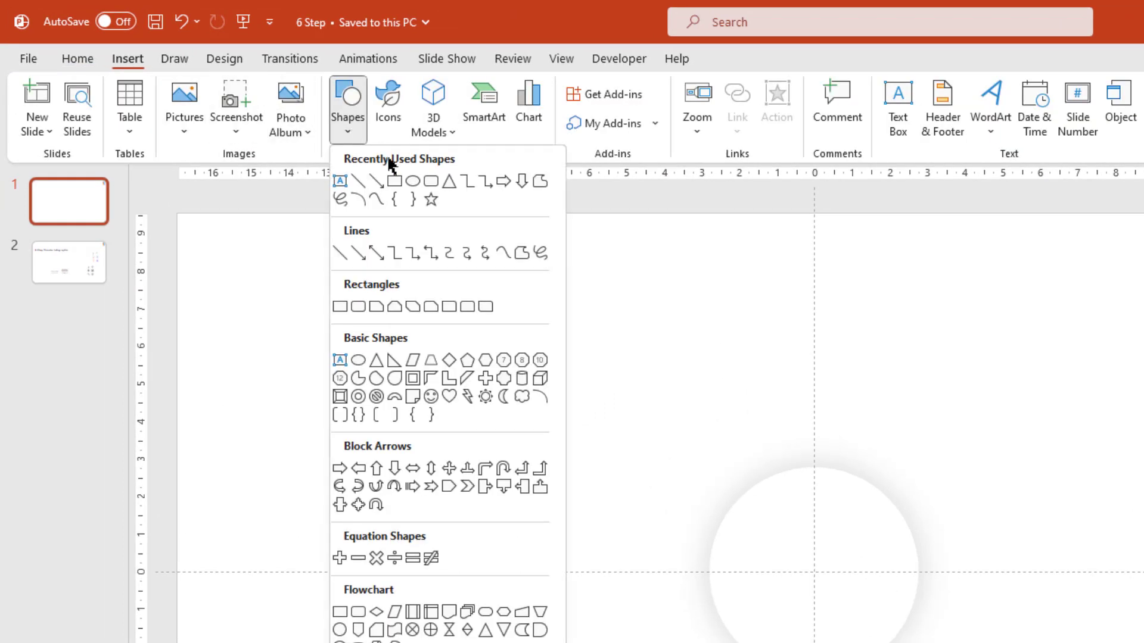
pyautogui.click(430, 182)
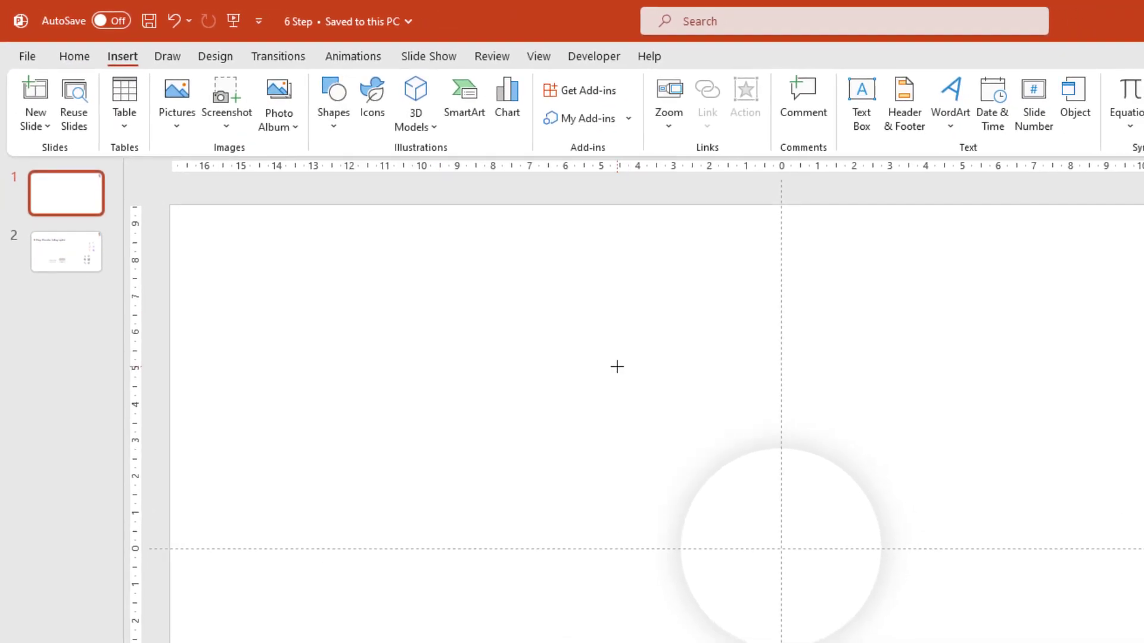
pyautogui.moveTo(623, 368); pyautogui.dragTo(768, 482)
pyautogui.moveTo(623, 423); pyautogui.dragTo(555, 424)
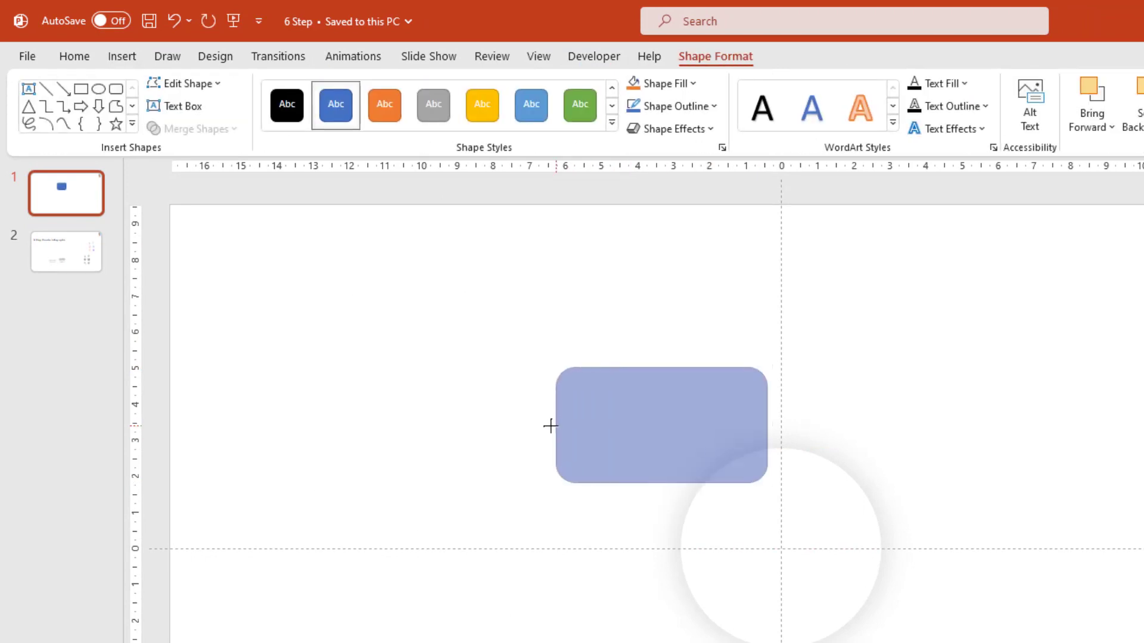
# Round the rectangle's corners more, then move and resize it so its bottom edge meets the horizontal guide
pyautogui.moveTo(662, 365); pyautogui.dragTo(662, 332)
pyautogui.moveTo(679, 432); pyautogui.dragTo(679, 457)
pyautogui.moveTo(576, 358); pyautogui.dragTo(605, 363)
pyautogui.moveTo(656, 431); pyautogui.dragTo(621, 440)
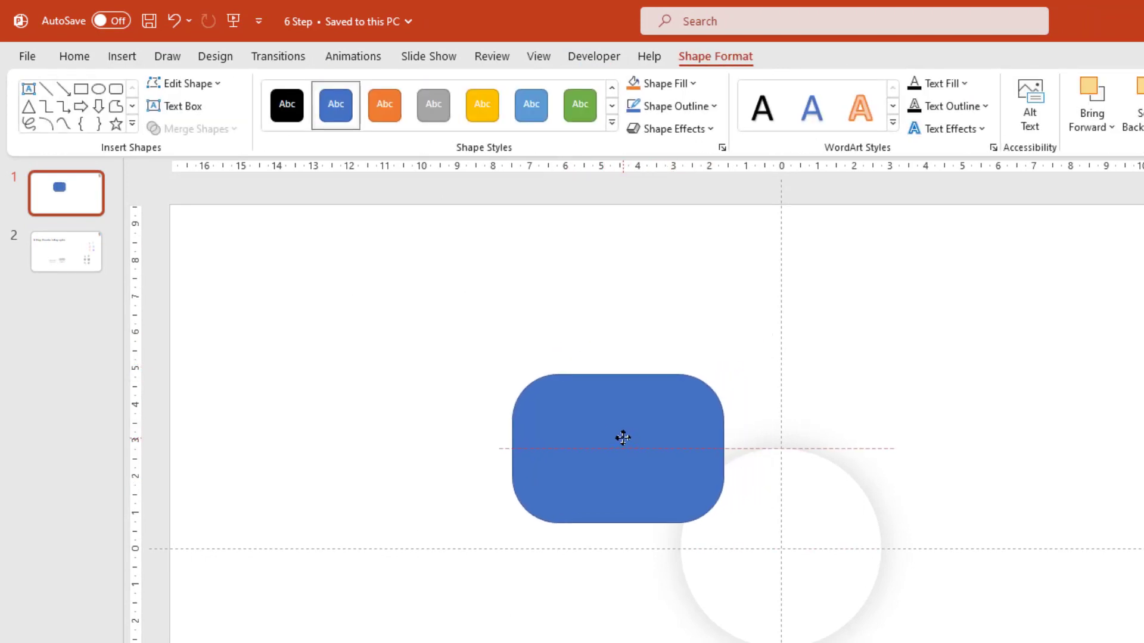
pyautogui.moveTo(616, 374); pyautogui.dragTo(616, 351)
pyautogui.moveTo(511, 437); pyautogui.dragTo(485, 435)
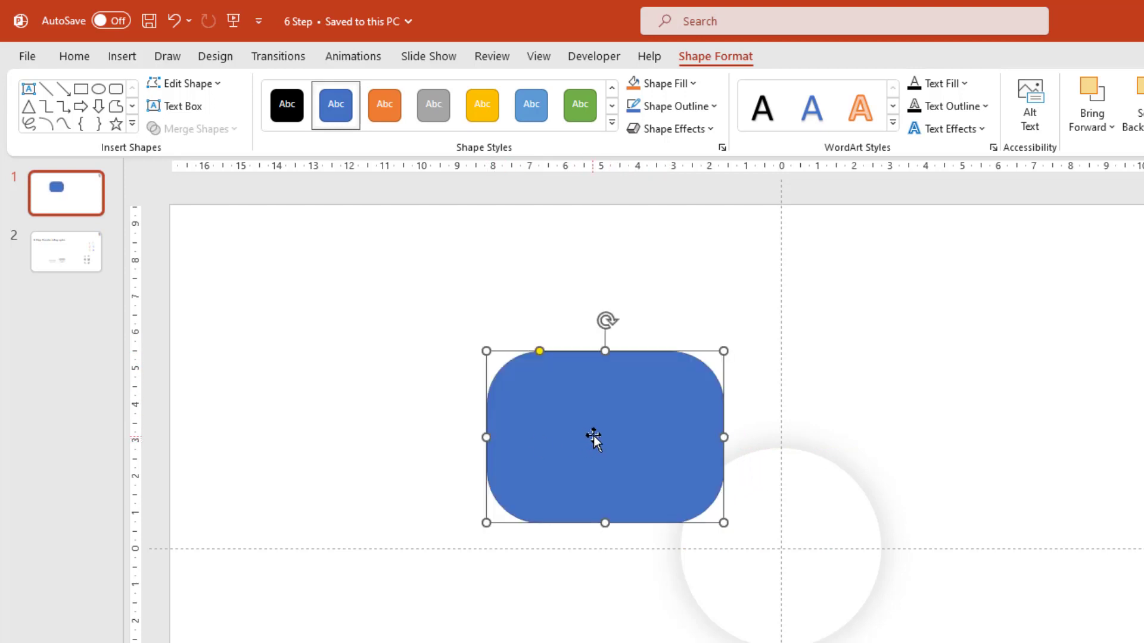
pyautogui.moveTo(604, 350); pyautogui.dragTo(600, 334)
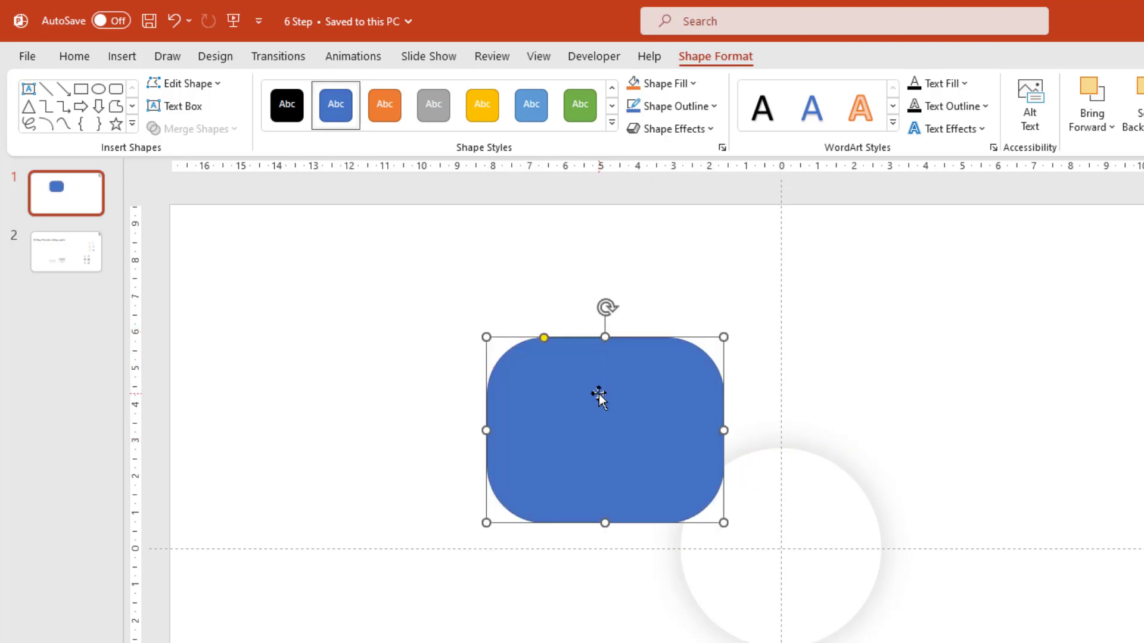
pyautogui.moveTo(560, 373); pyautogui.dragTo(594, 409)
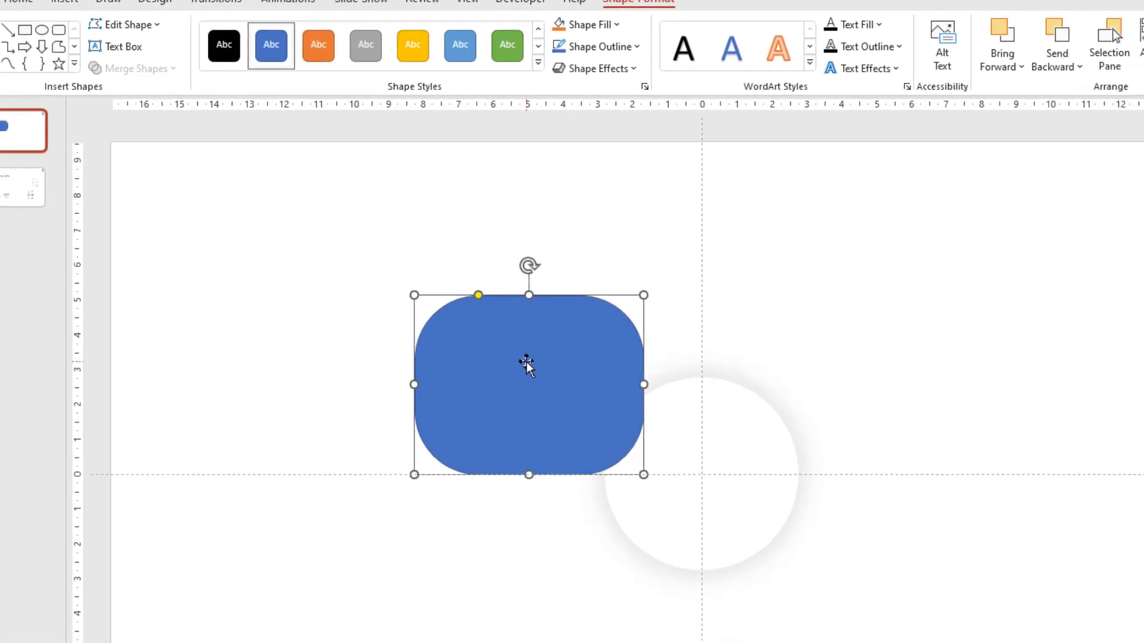
# In Edit Points, open the rectangle's path at the bottom vertex and delete the detached point
pyautogui.rightClick(432, 272)
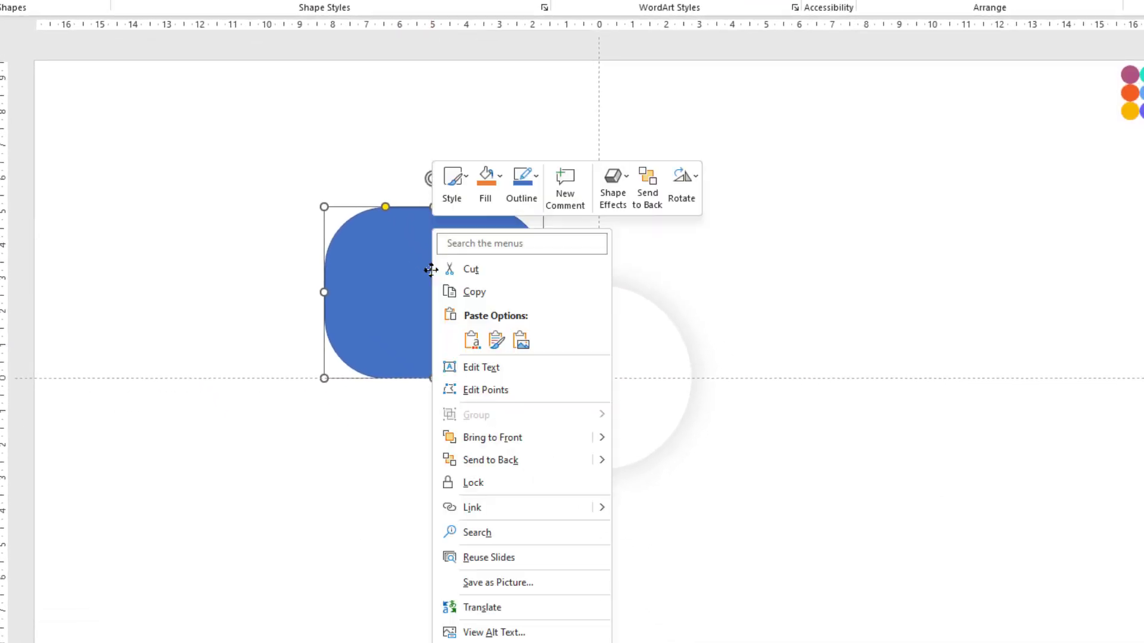
pyautogui.click(494, 393)
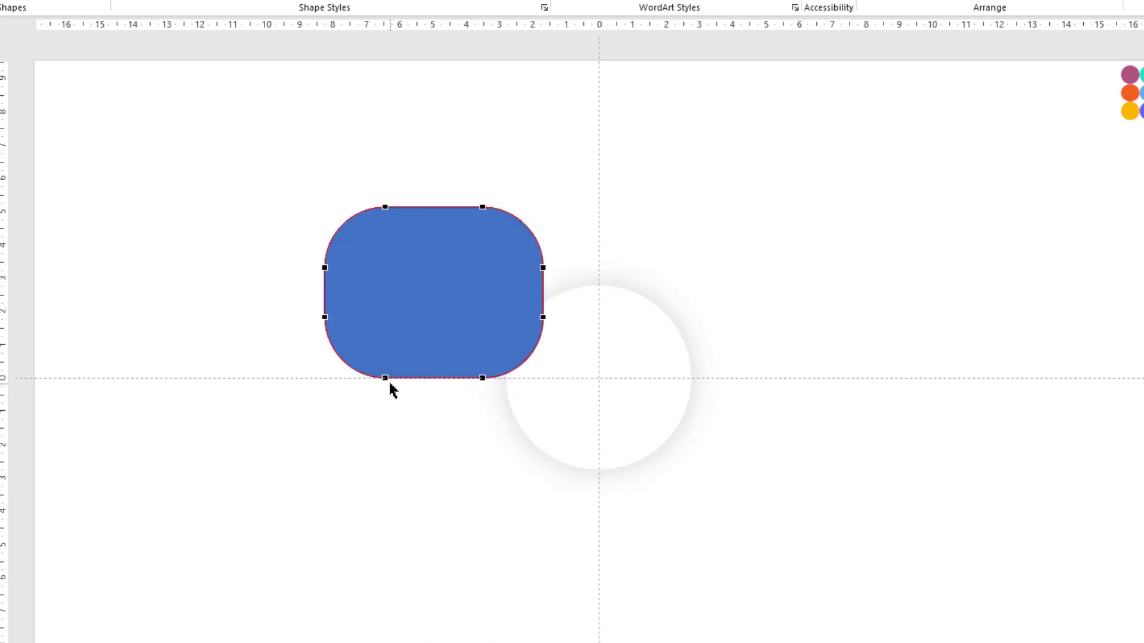
pyautogui.rightClick(386, 377)
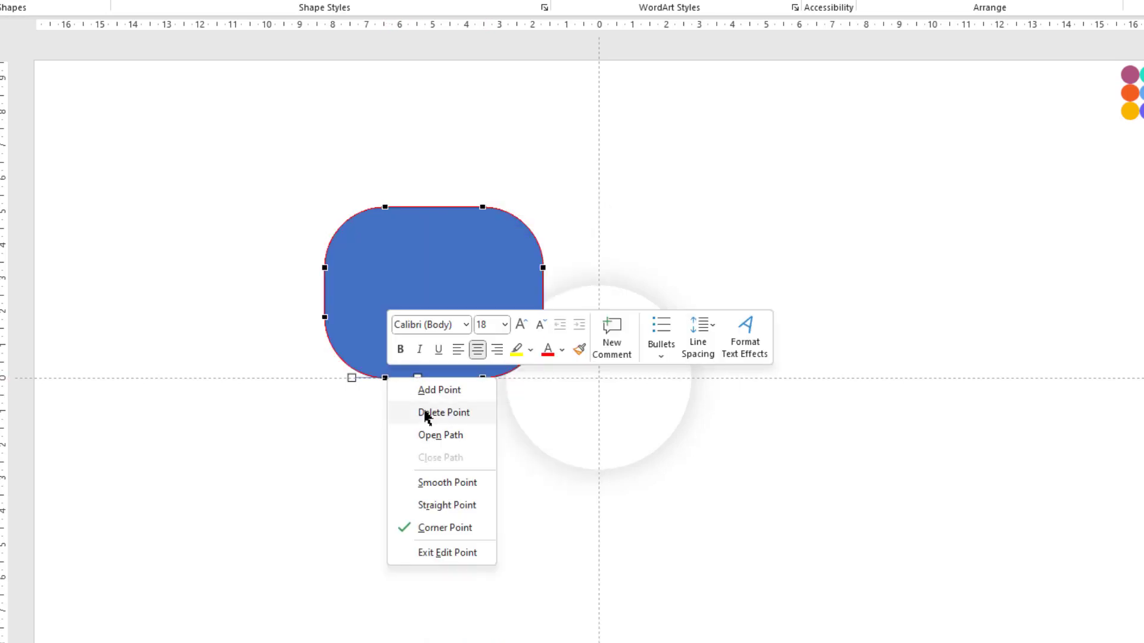
pyautogui.click(473, 436)
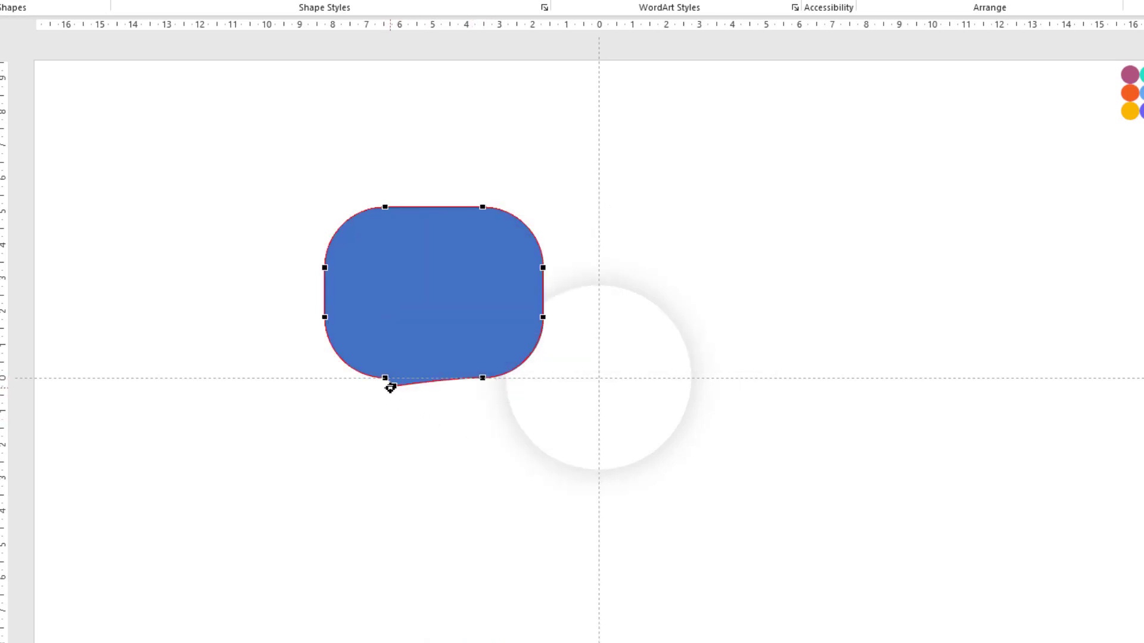
pyautogui.rightClick(396, 386)
pyautogui.click(451, 420)
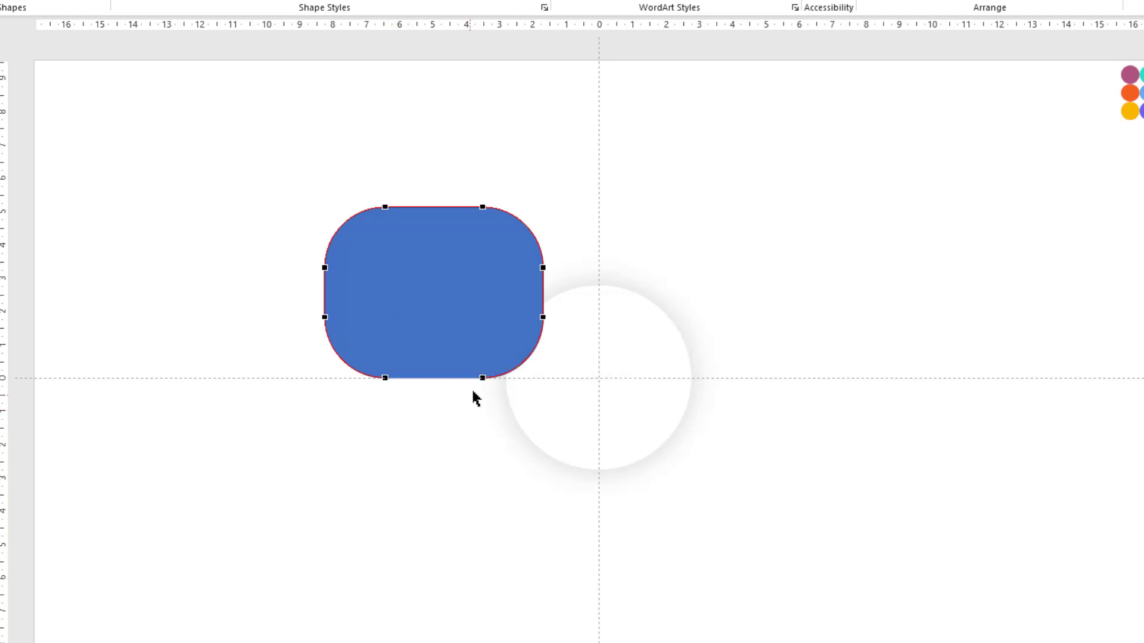
# Delete the bottom-right, bottom, bottom-left and left points, leaving the curved top-right corner
pyautogui.rightClick(480, 378)
pyautogui.click(534, 411)
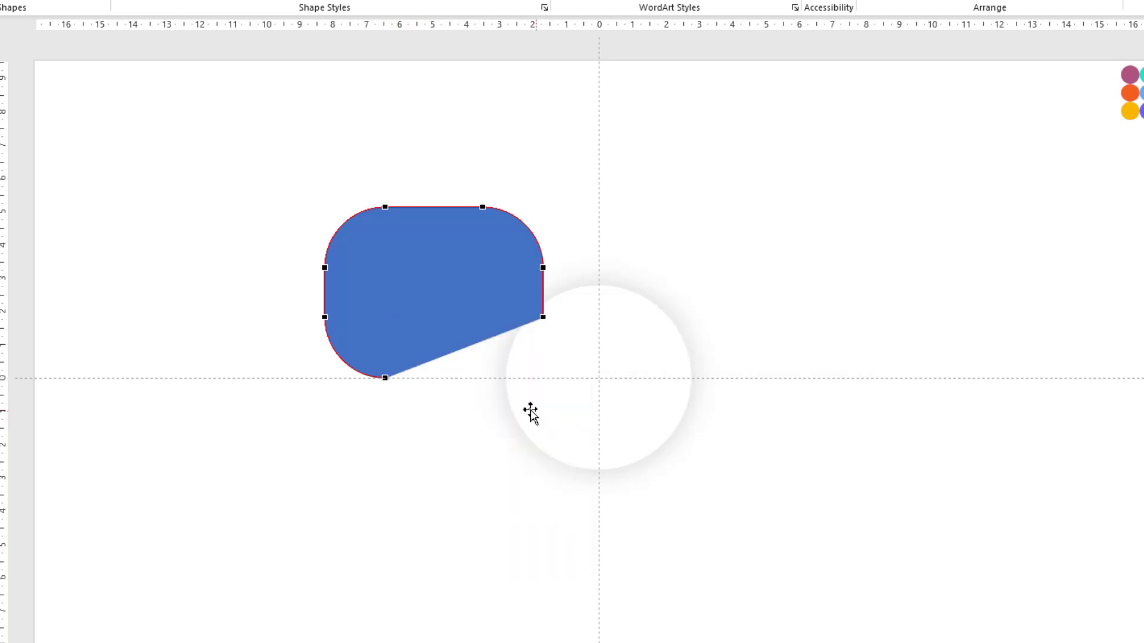
pyautogui.rightClick(387, 378)
pyautogui.click(430, 412)
pyautogui.rightClick(323, 317)
pyautogui.click(392, 353)
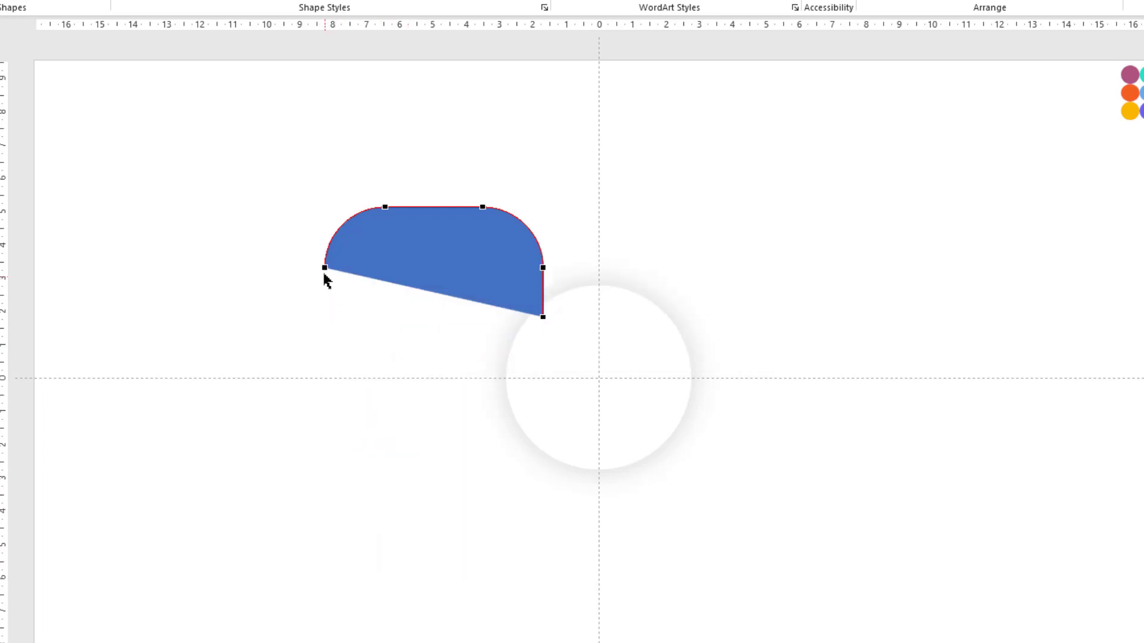
pyautogui.rightClick(323, 268)
pyautogui.click(381, 301)
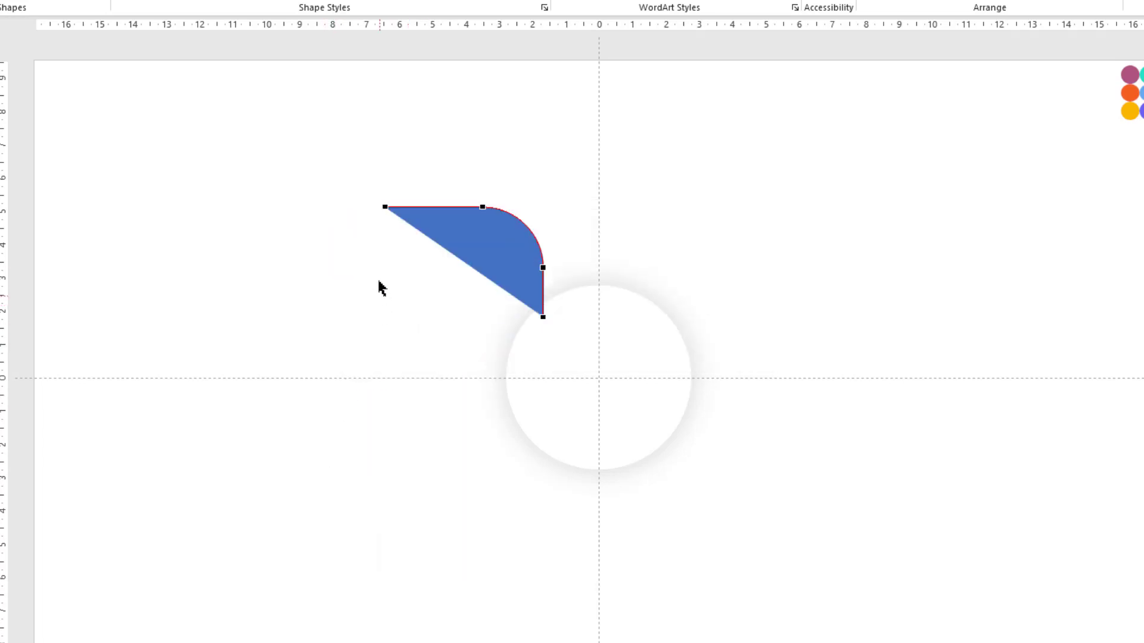
pyautogui.click(381, 245)
pyautogui.click(462, 222)
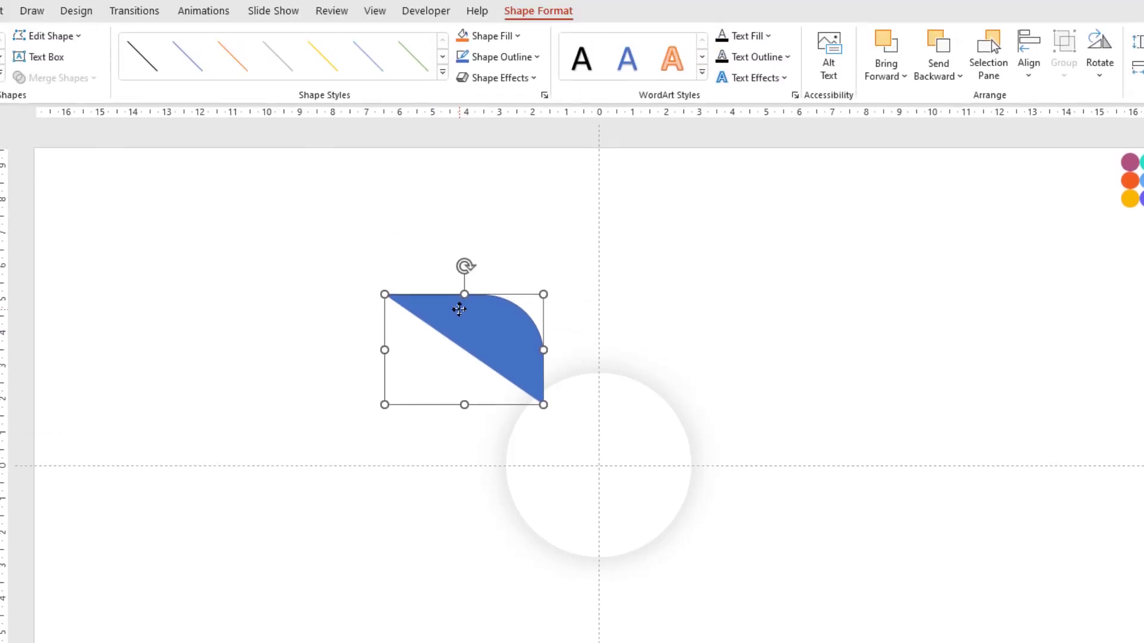
# Give the curve no fill and a dark 3 pt outline
pyautogui.click(497, 37)
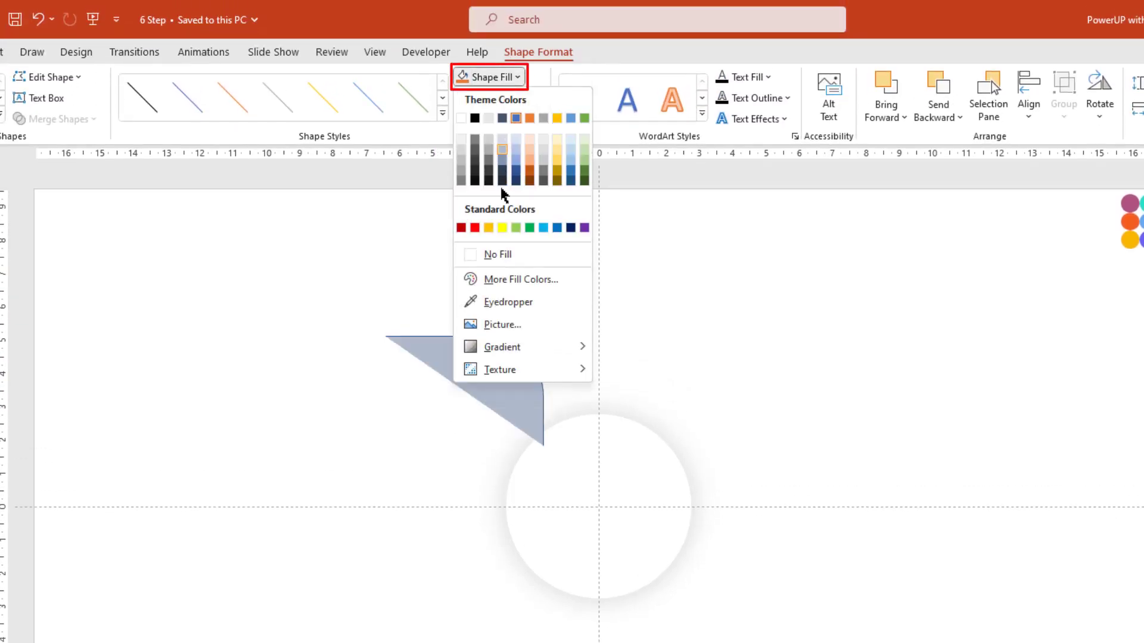
pyautogui.click(503, 256)
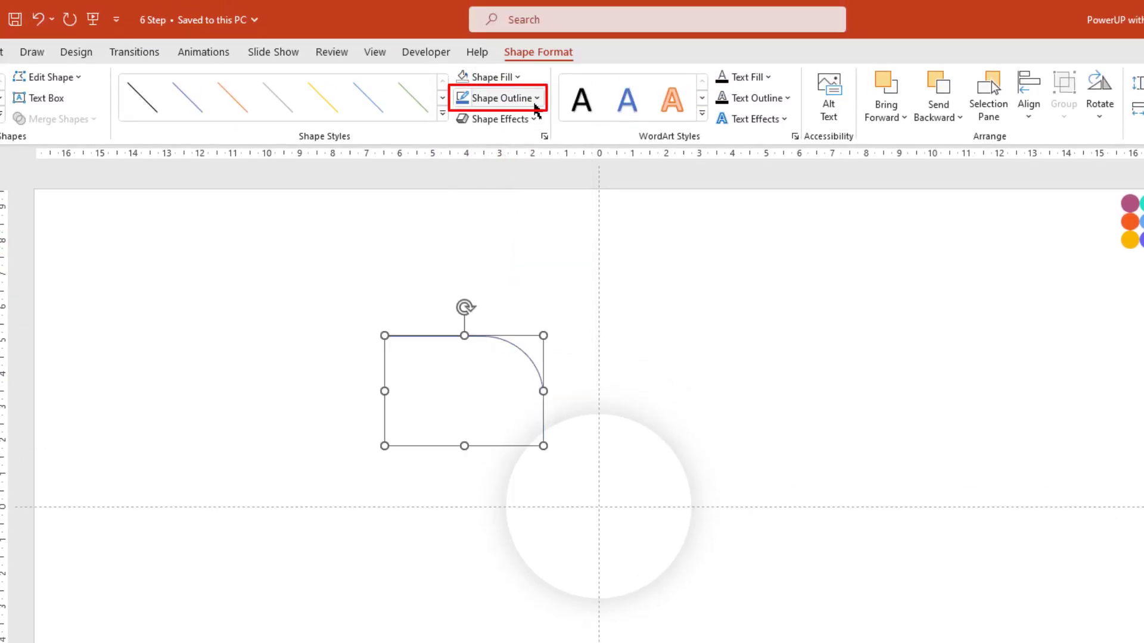
pyautogui.click(535, 100)
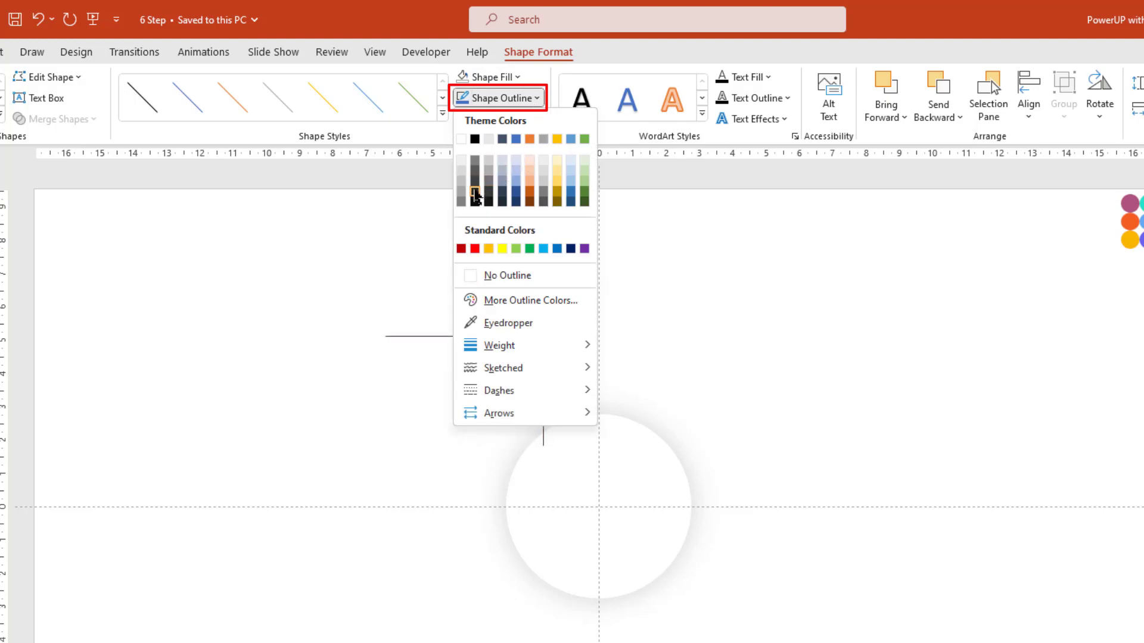
pyautogui.click(475, 194)
pyautogui.click(536, 98)
pyautogui.moveTo(499, 345)
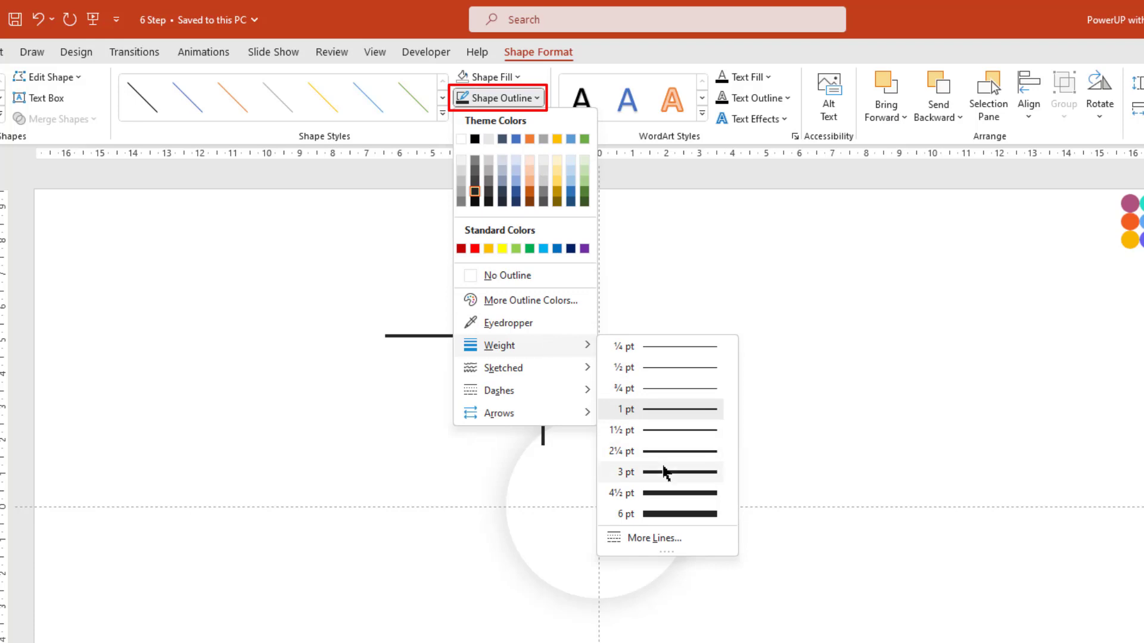
pyautogui.click(664, 472)
# Adjust the curved line's left end so it bends down toward the circle
pyautogui.click(477, 399)
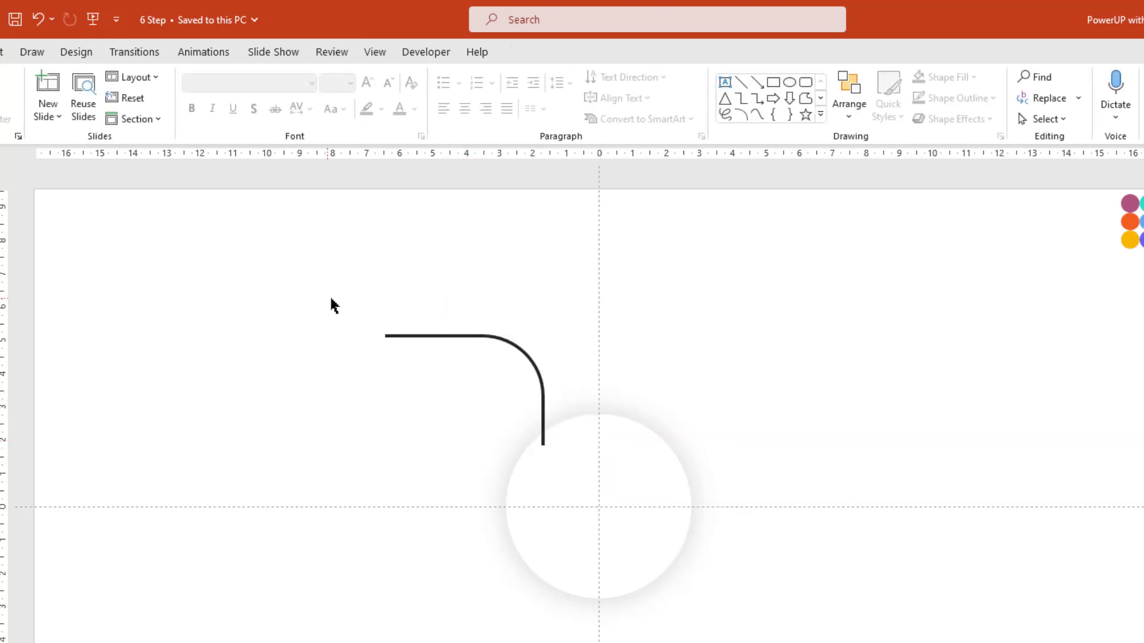
pyautogui.click(398, 336)
pyautogui.moveTo(386, 393); pyautogui.dragTo(396, 393)
pyautogui.click(350, 365)
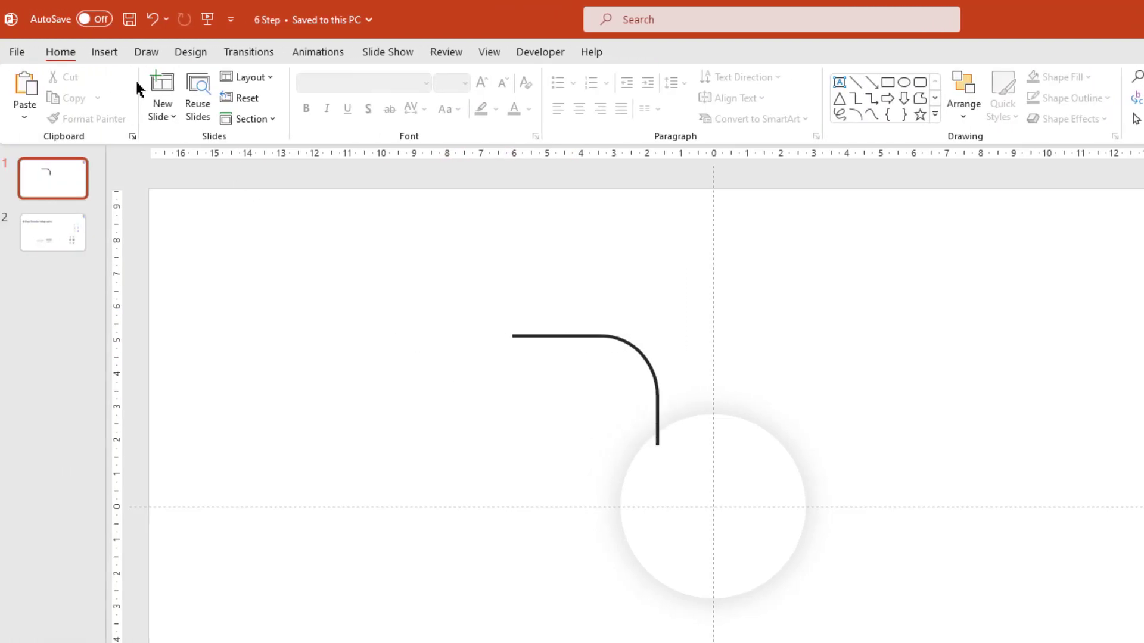
# Draw a small isosceles triangle and rotate it to point left at the line's left end
pyautogui.click(108, 52)
pyautogui.click(302, 110)
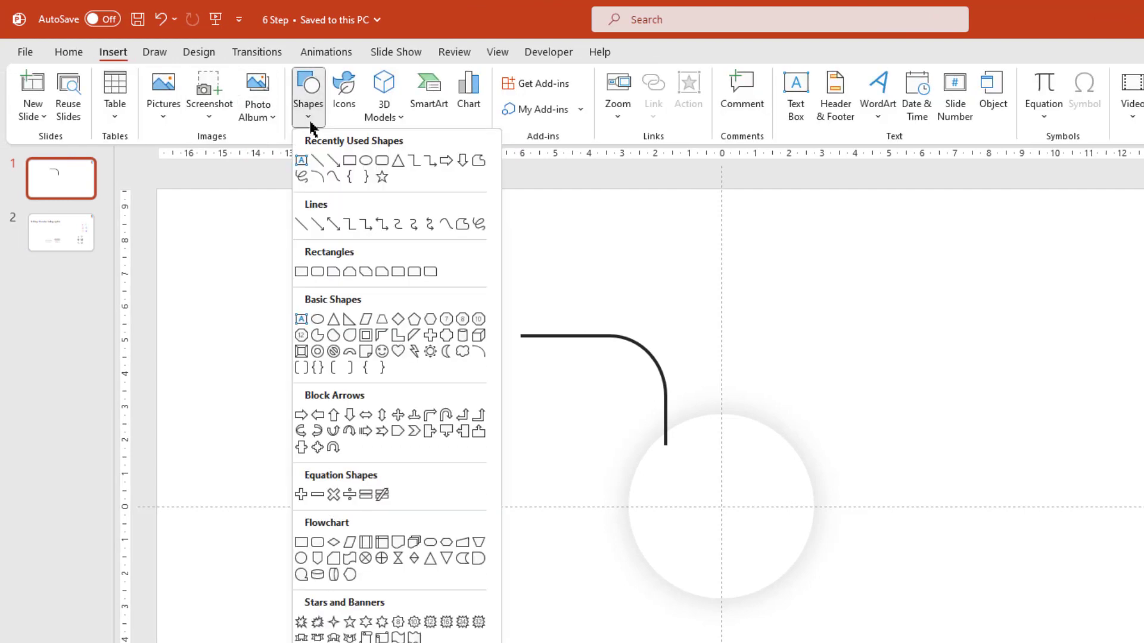
pyautogui.click(396, 162)
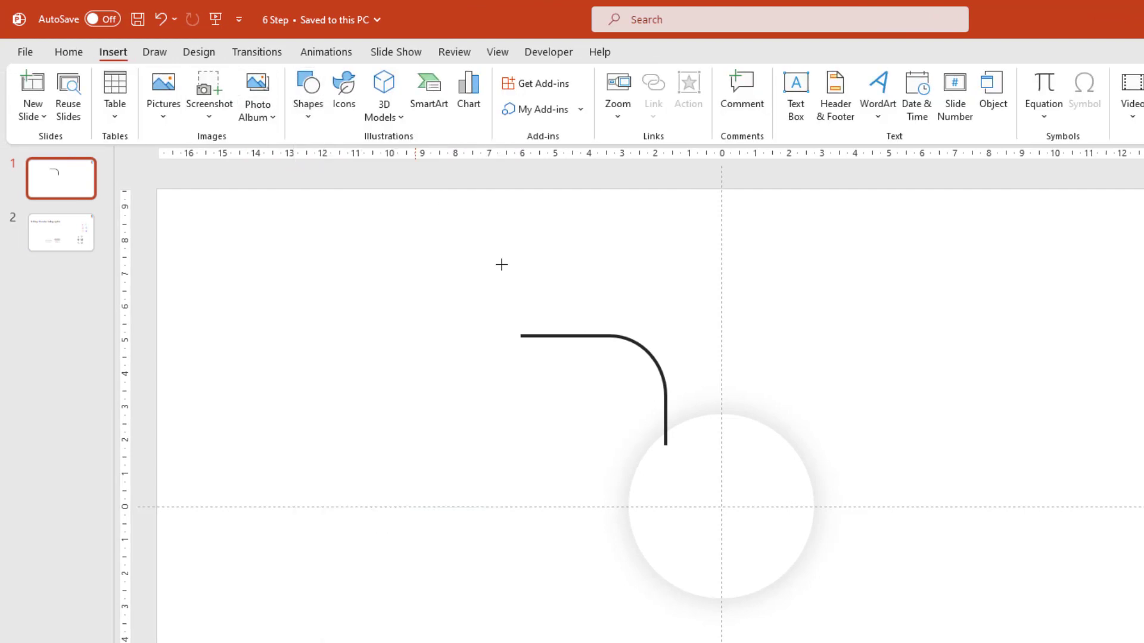
pyautogui.moveTo(556, 307); pyautogui.dragTo(556, 306)
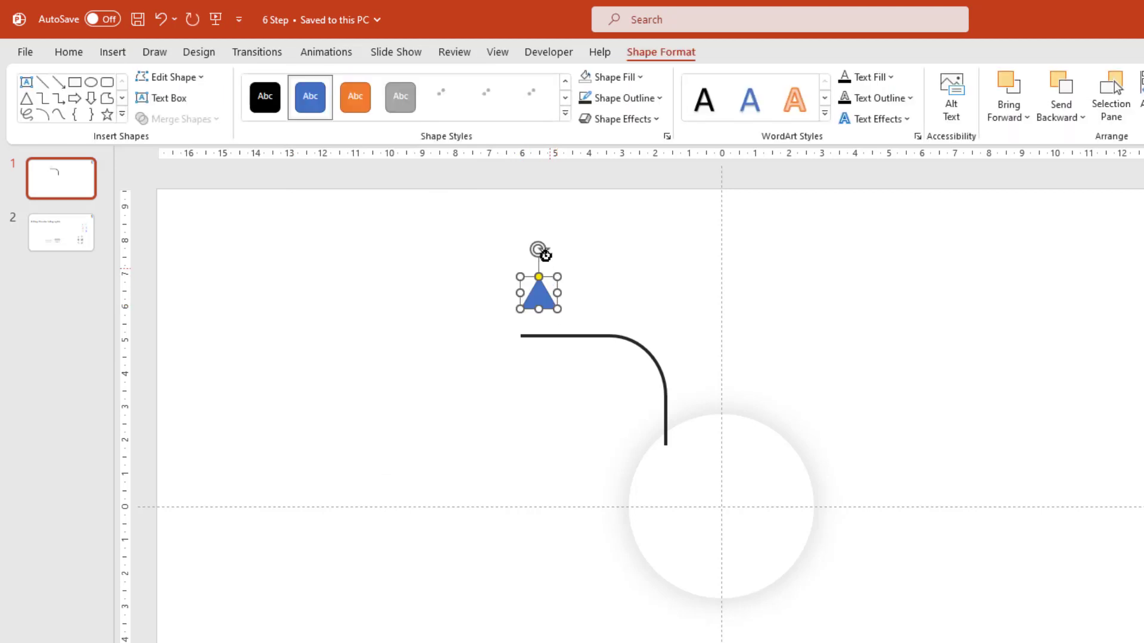
pyautogui.moveTo(539, 248)
pyautogui.mouseDown()
pyautogui.moveTo(508, 275)
pyautogui.moveTo(504, 335)
pyautogui.mouseUp()
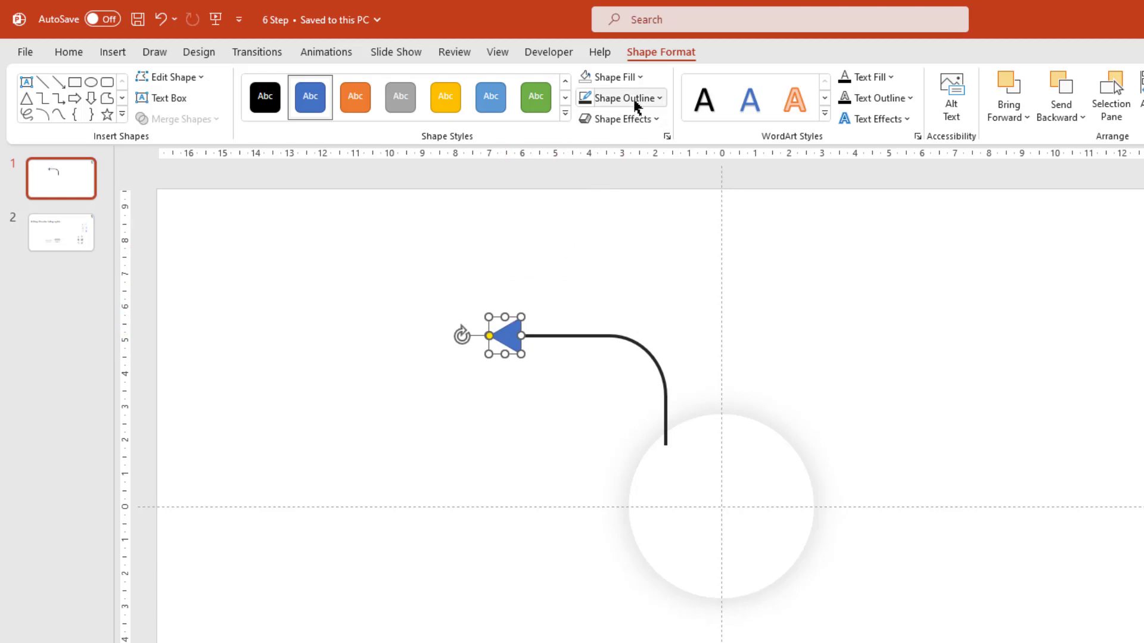
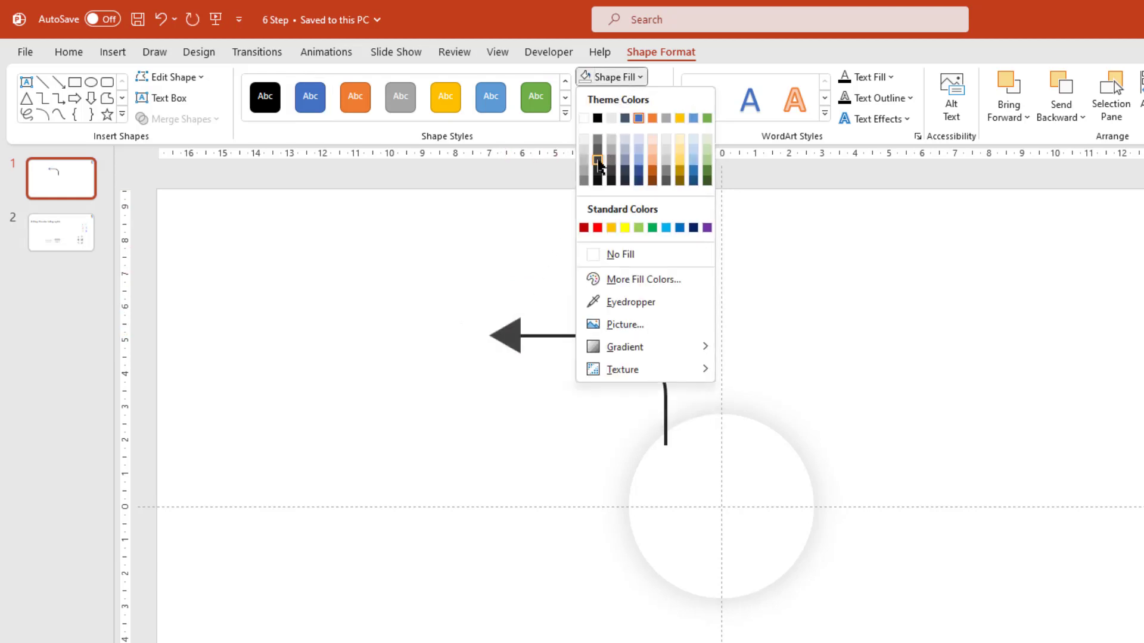
# Fill the arrowhead triangle with dark grey to match the curved arrow line
pyautogui.click(598, 160)
pyautogui.click(543, 274)
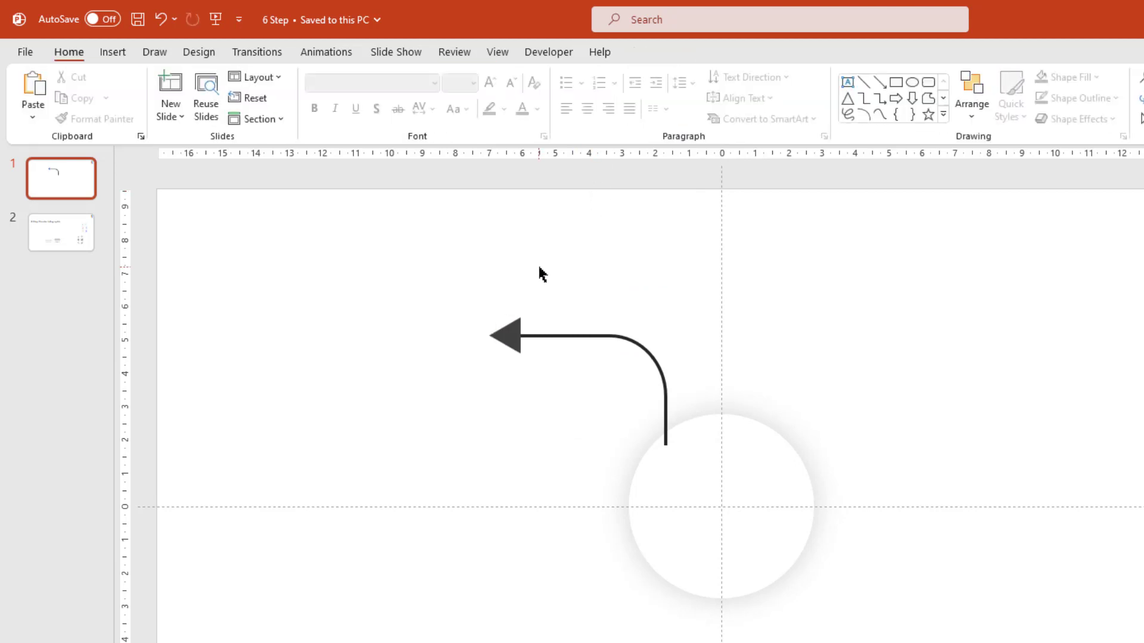
# Draw an oval circle above and right of the white circle, sized slightly smaller
pyautogui.click(113, 52)
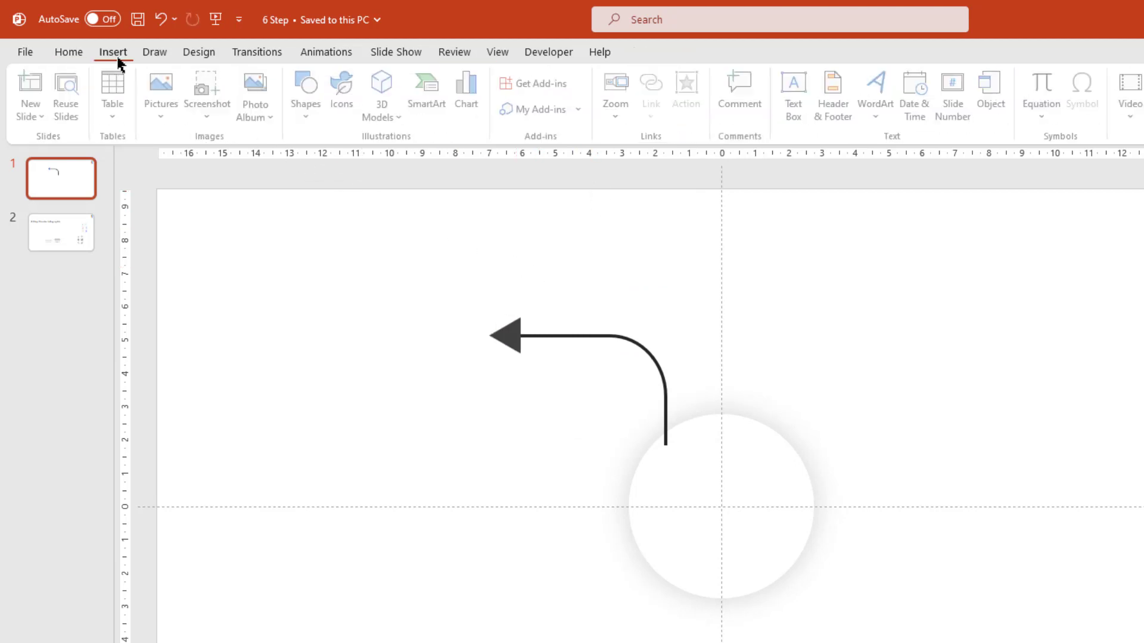
pyautogui.click(315, 117)
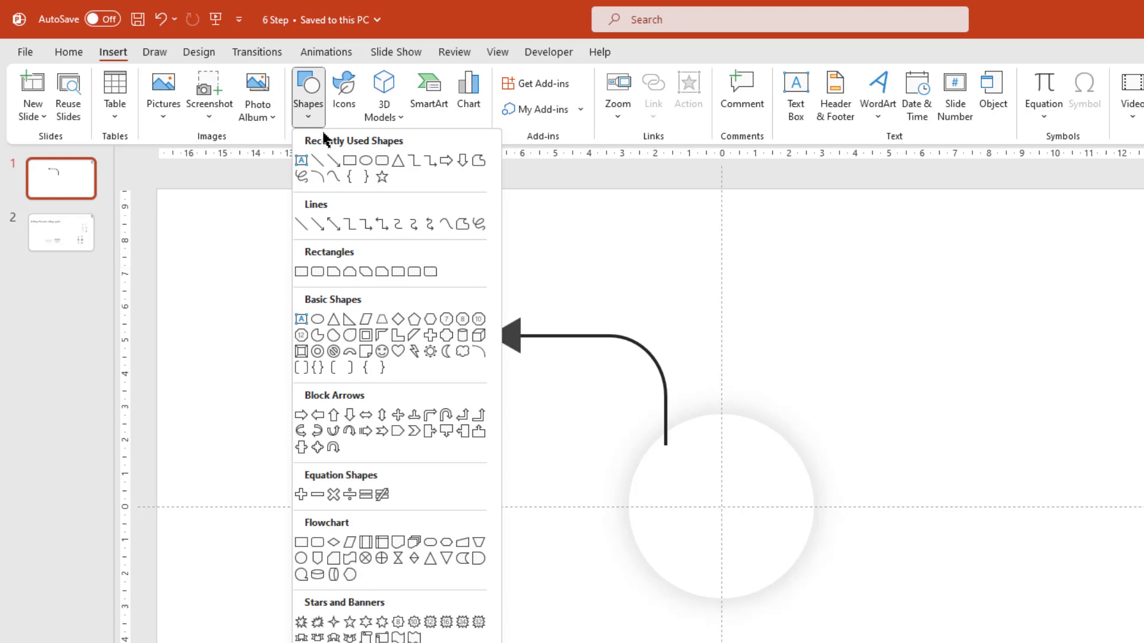
pyautogui.click(365, 162)
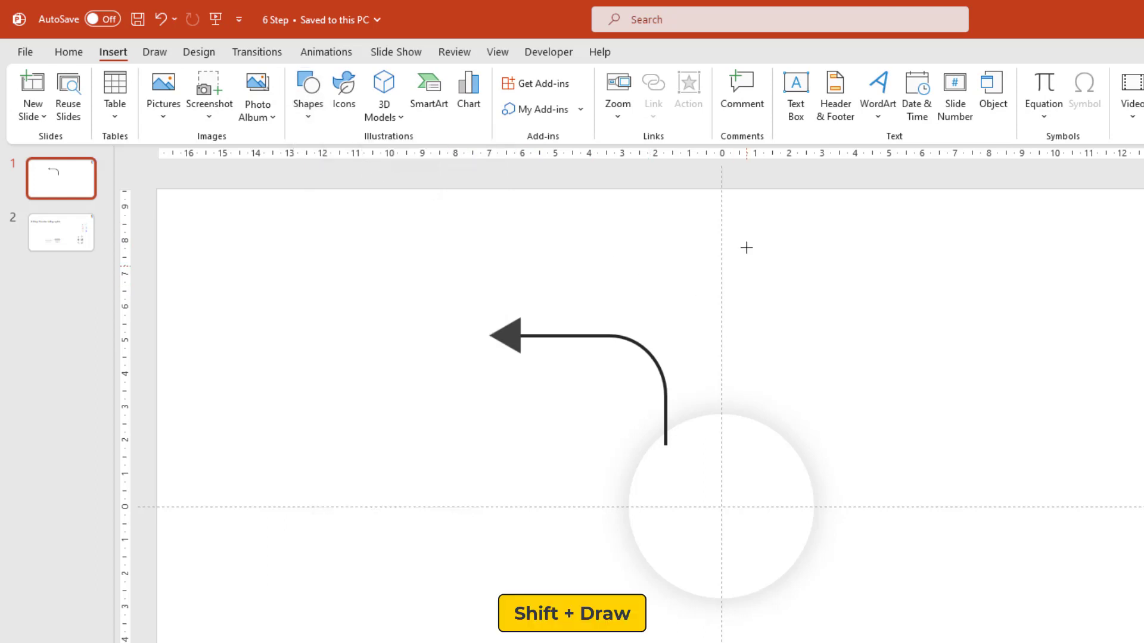
pyautogui.moveTo(746, 249); pyautogui.dragTo(931, 363)
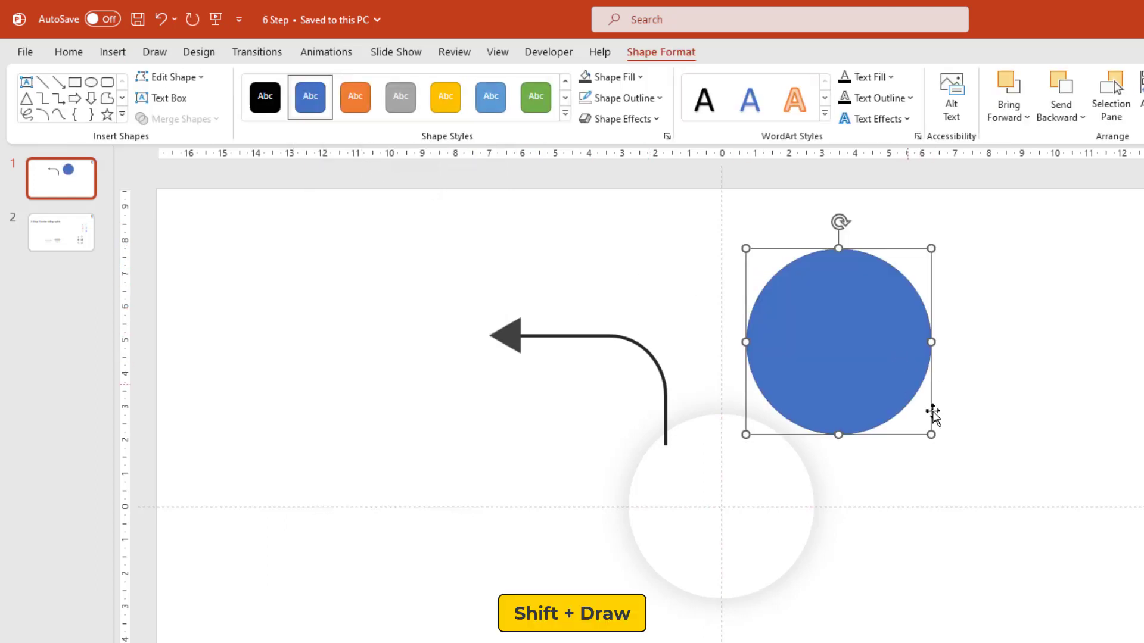
pyautogui.moveTo(932, 435); pyautogui.dragTo(921, 424)
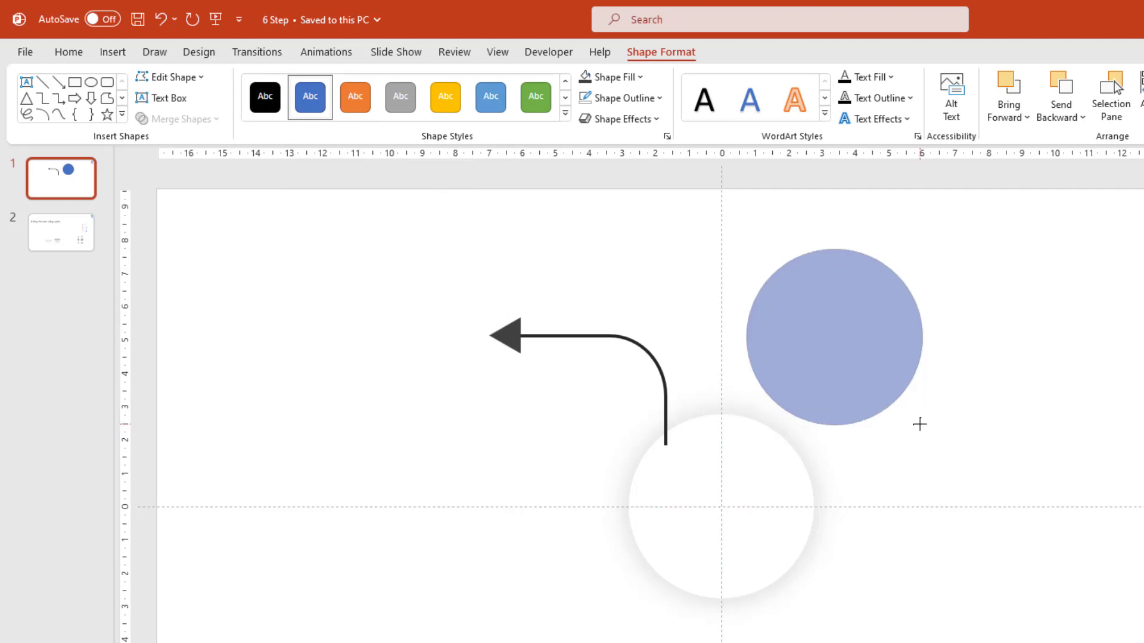
pyautogui.moveTo(917, 418); pyautogui.dragTo(912, 415)
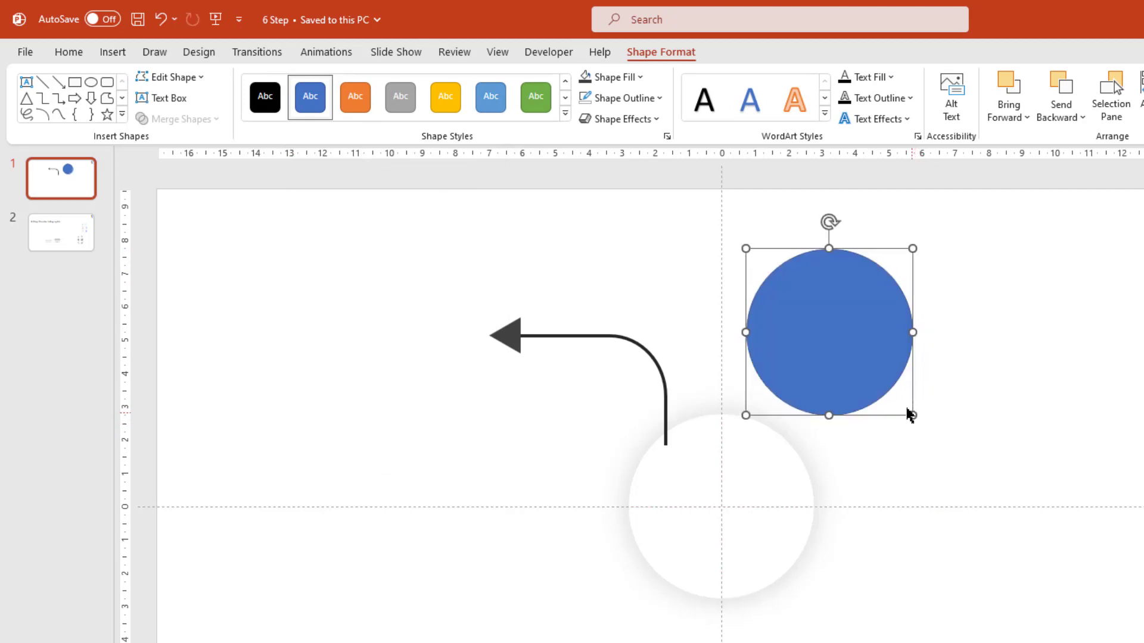
# Remove the circle's fill and give it a 4½ pt outline, ready to sample its colour
pyautogui.click(637, 78)
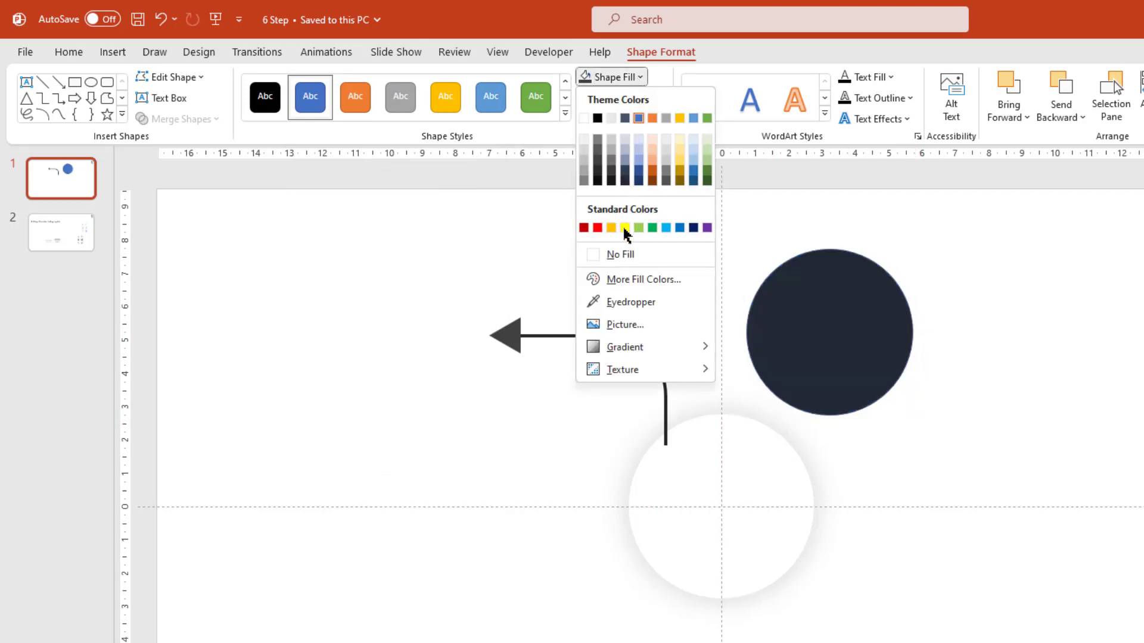
pyautogui.click(625, 257)
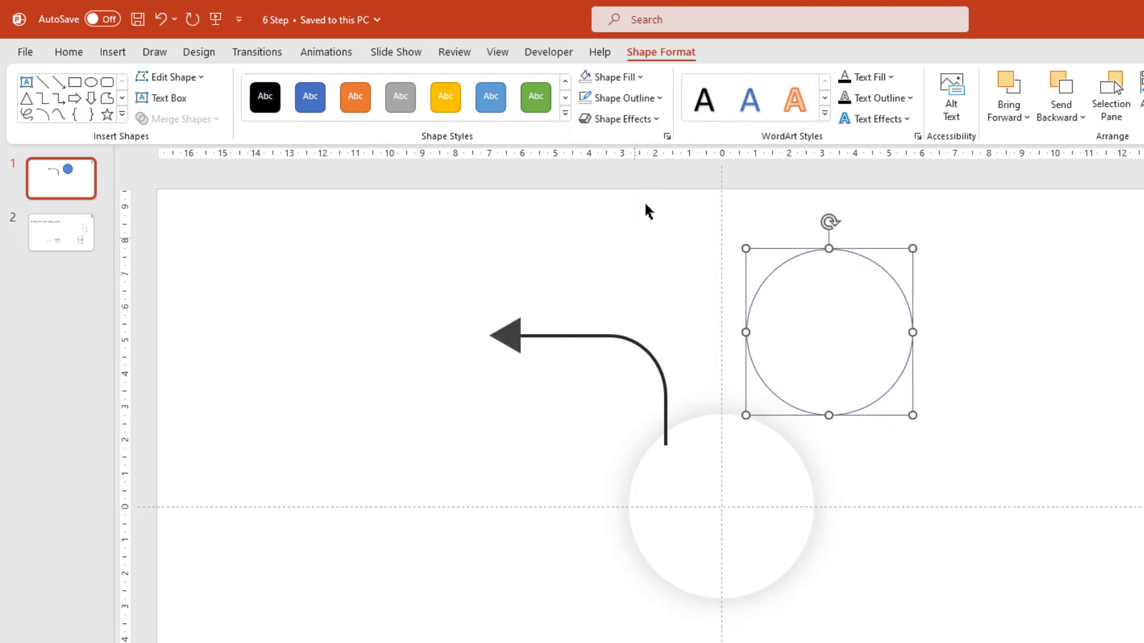
pyautogui.click(651, 102)
pyautogui.moveTo(624, 345)
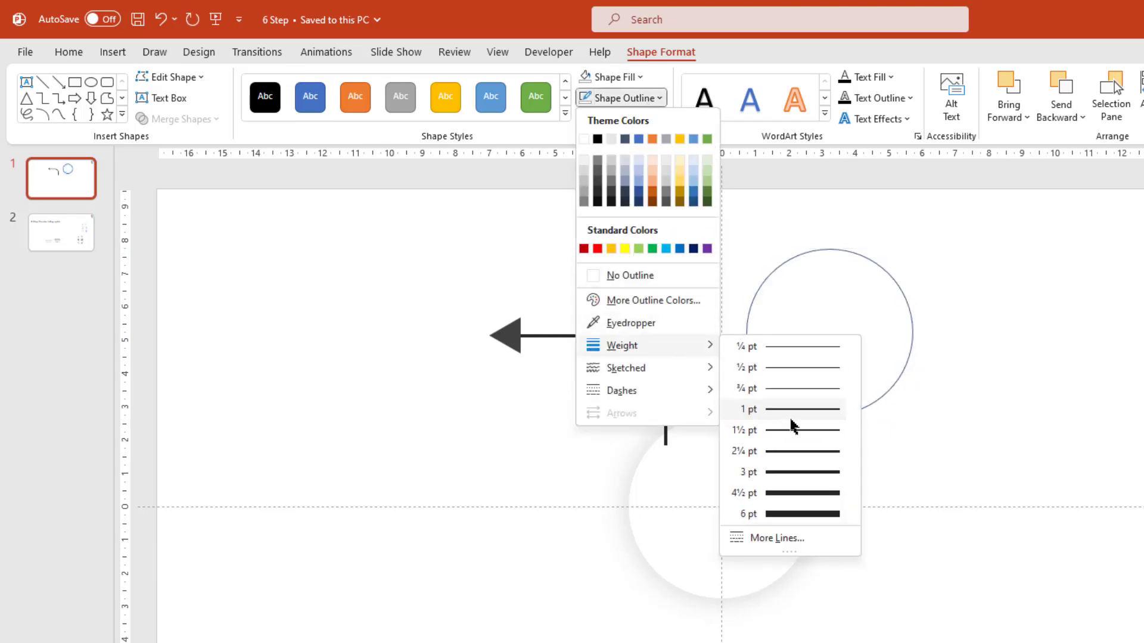
pyautogui.click(797, 492)
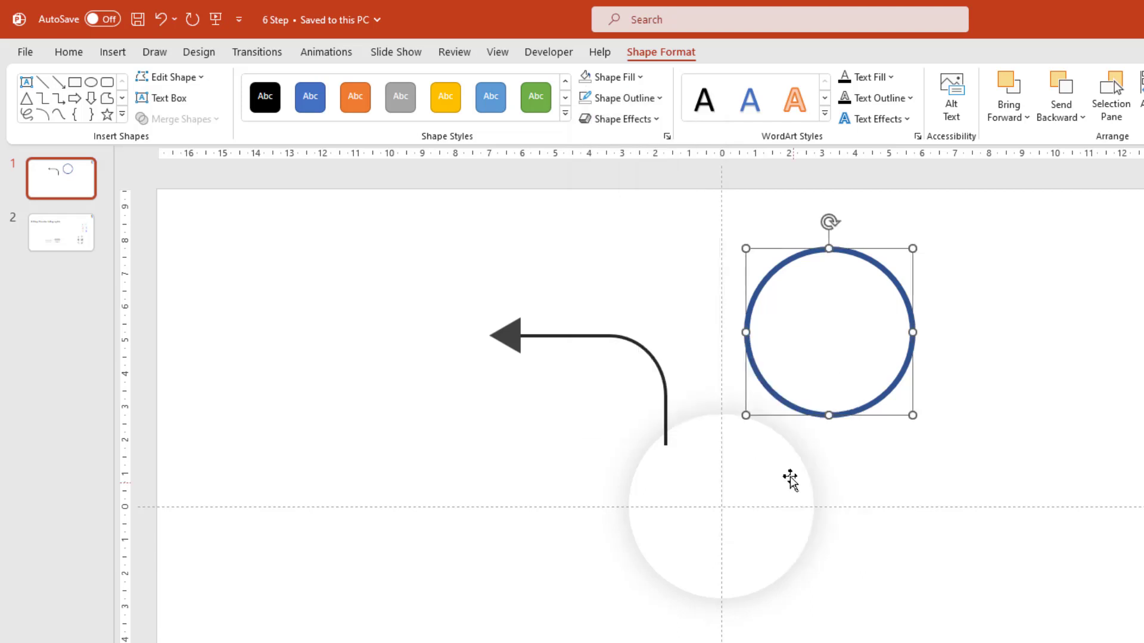
pyautogui.click(652, 100)
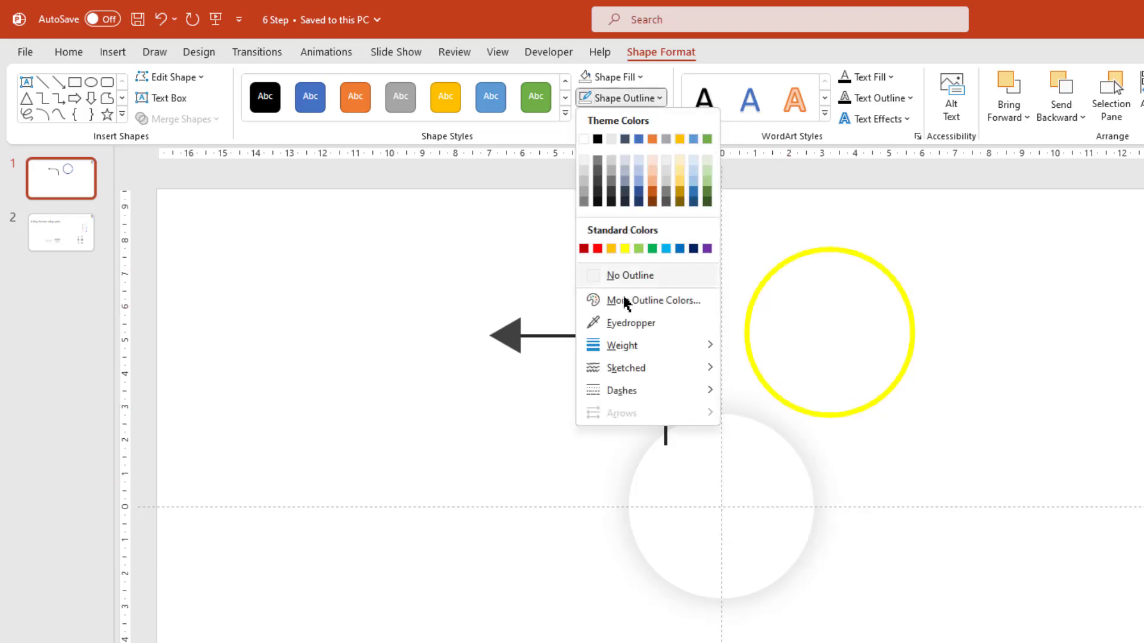
pyautogui.click(621, 323)
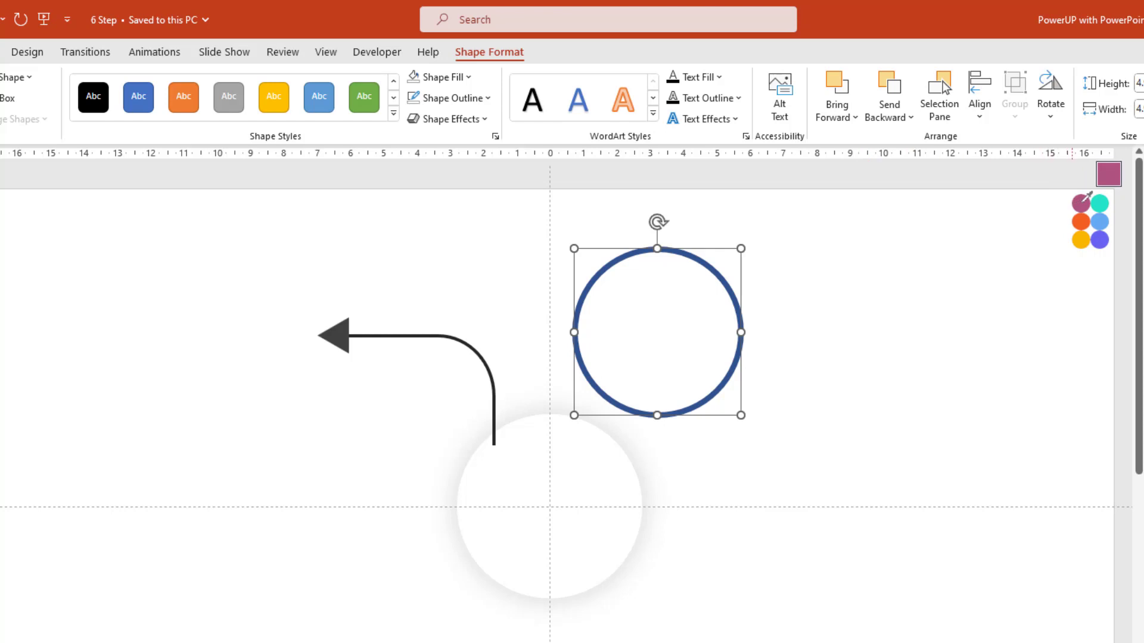
# Sample magenta for the ring's outline and move the ring left onto the arrow tip
pyautogui.click(1081, 203)
pyautogui.moveTo(720, 377); pyautogui.dragTo(316, 382)
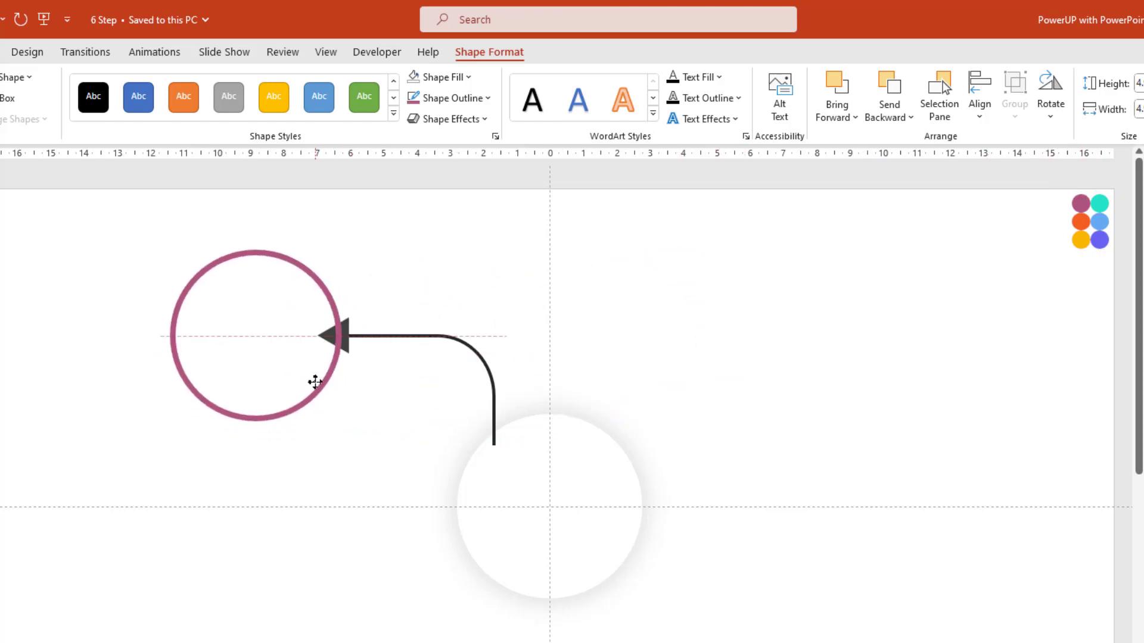
pyautogui.moveTo(315, 382); pyautogui.dragTo(315, 382)
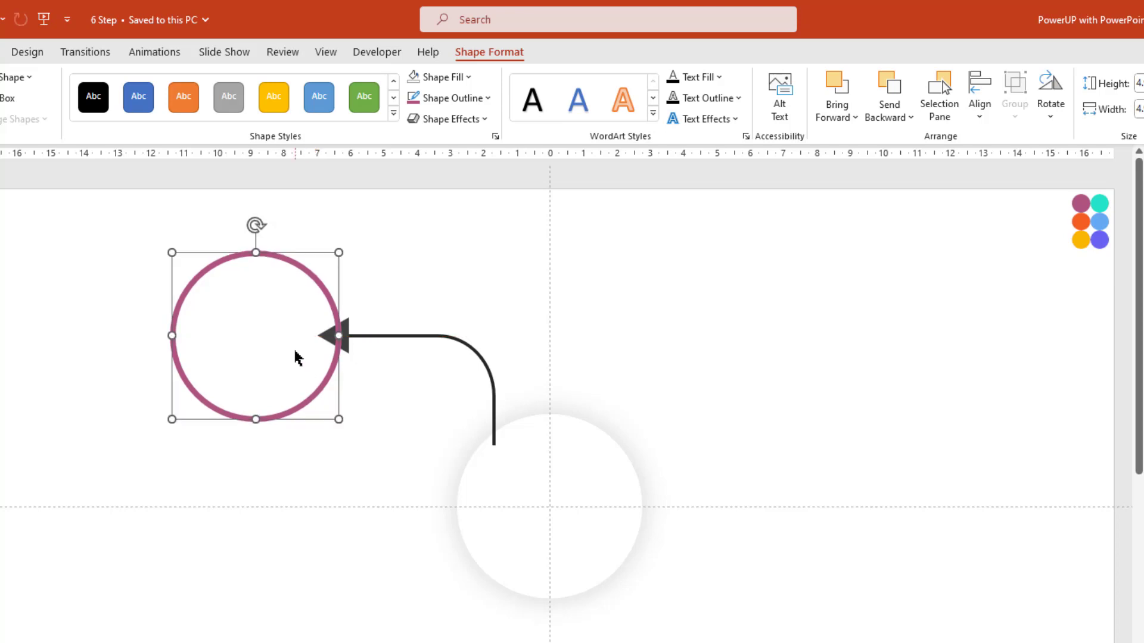
pyautogui.scroll(3, 309, 355)
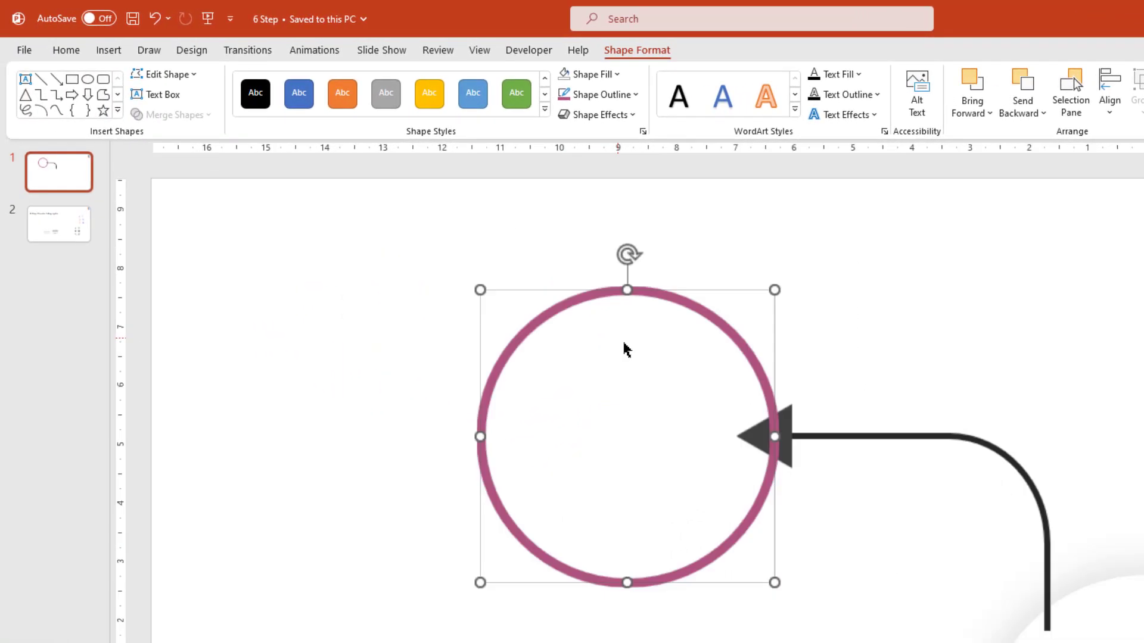
# Draw a crescent moon shape above the curved arrow's bend
pyautogui.click(630, 395)
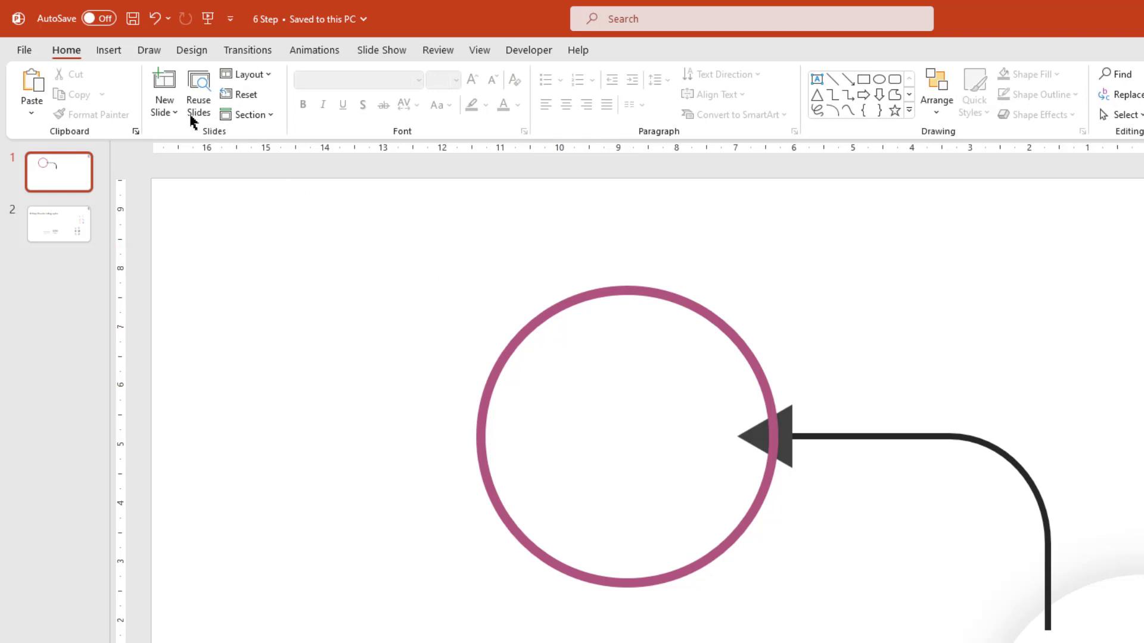
pyautogui.click(111, 53)
pyautogui.click(304, 118)
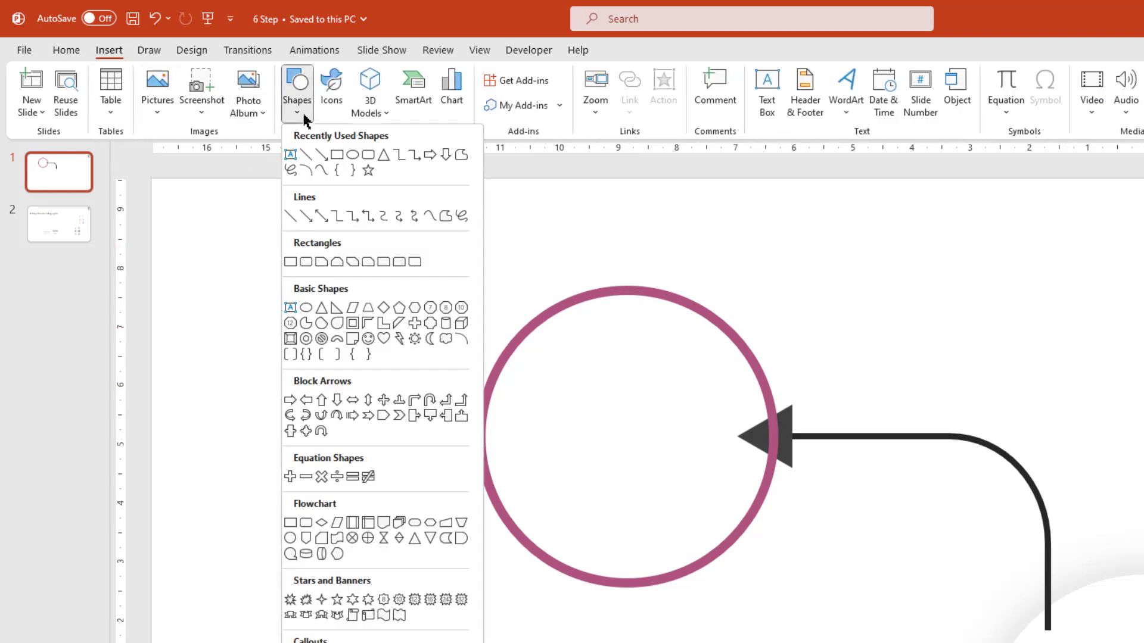
pyautogui.click(431, 338)
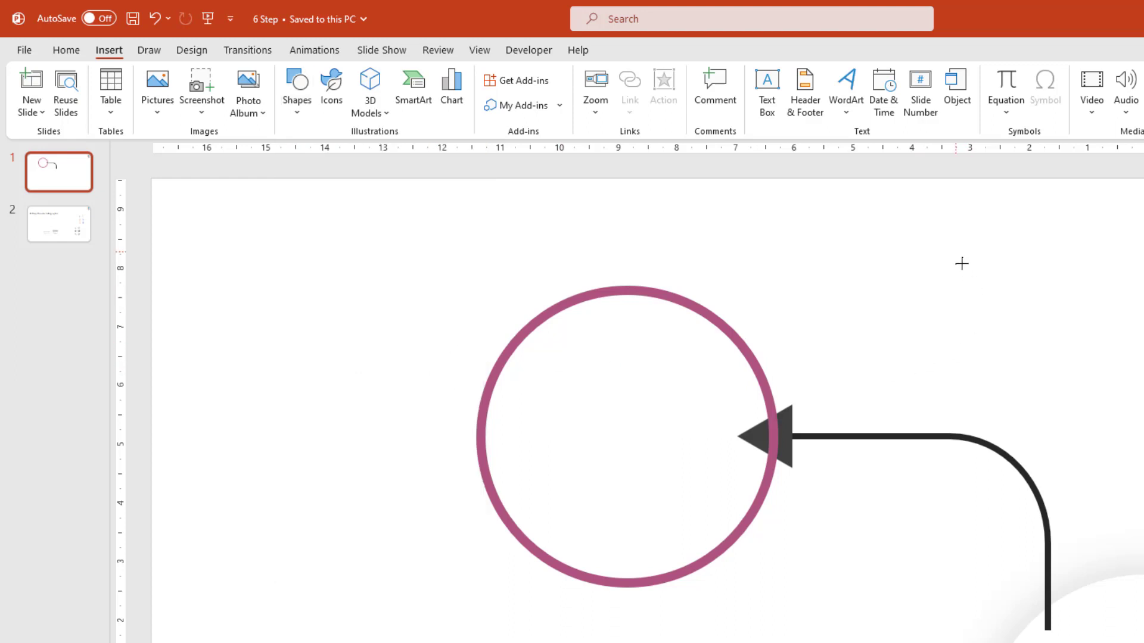
pyautogui.moveTo(962, 264); pyautogui.dragTo(1013, 401)
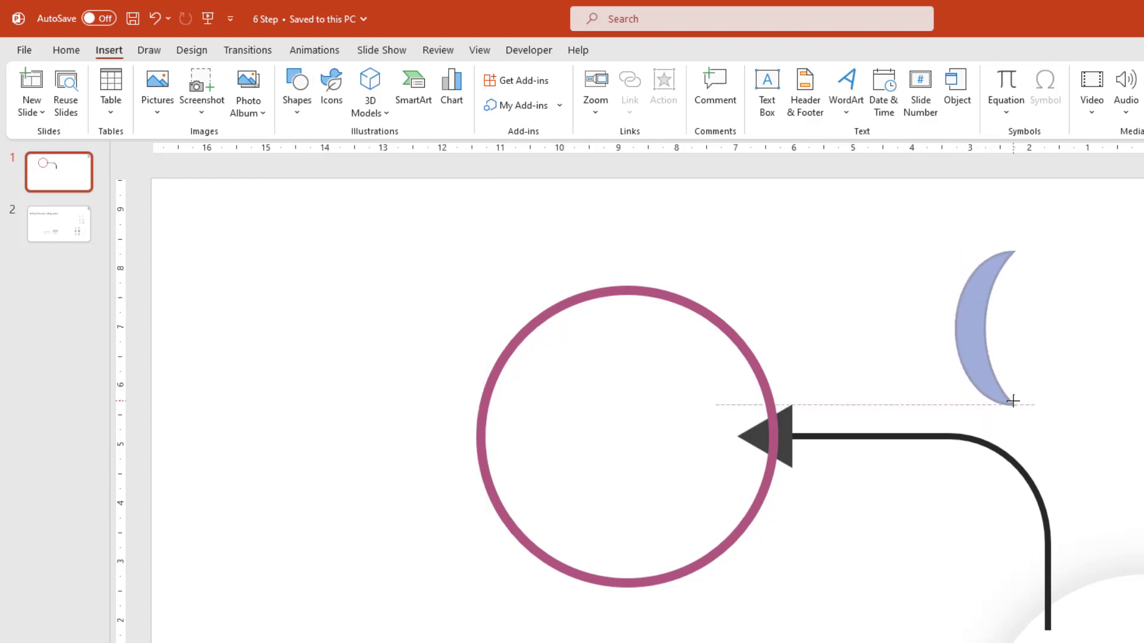
pyautogui.moveTo(988, 227)
pyautogui.mouseDown()
pyautogui.moveTo(1052, 391)
pyautogui.moveTo(949, 401)
pyautogui.mouseUp()
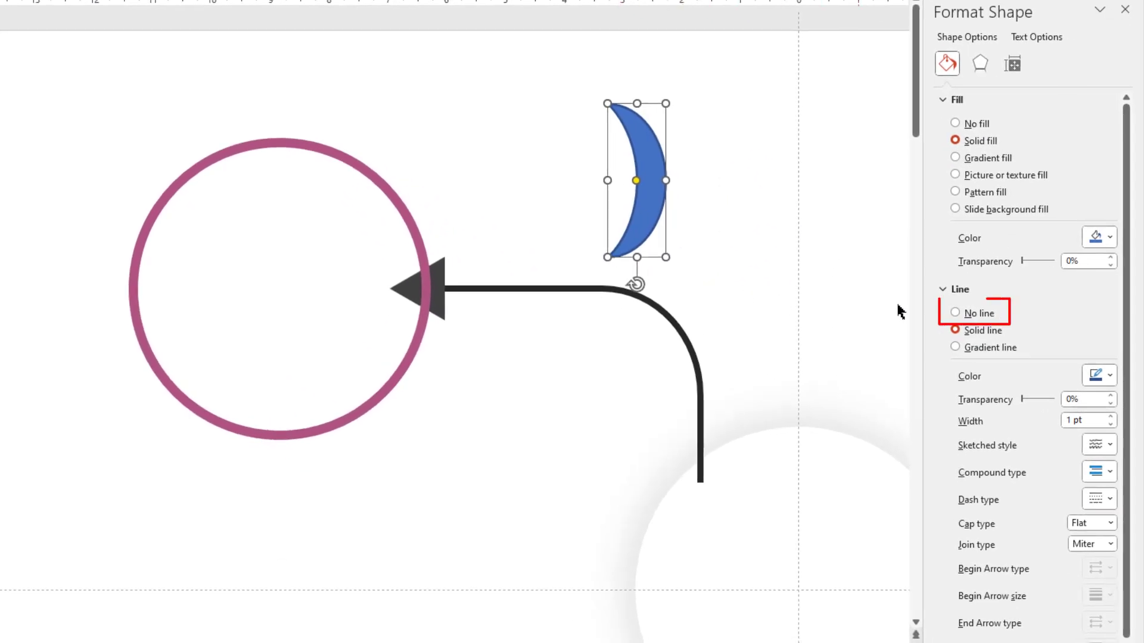
# Remove the moon's outline, fill it dark grey, and give it 5 pt soft edges
pyautogui.click(956, 314)
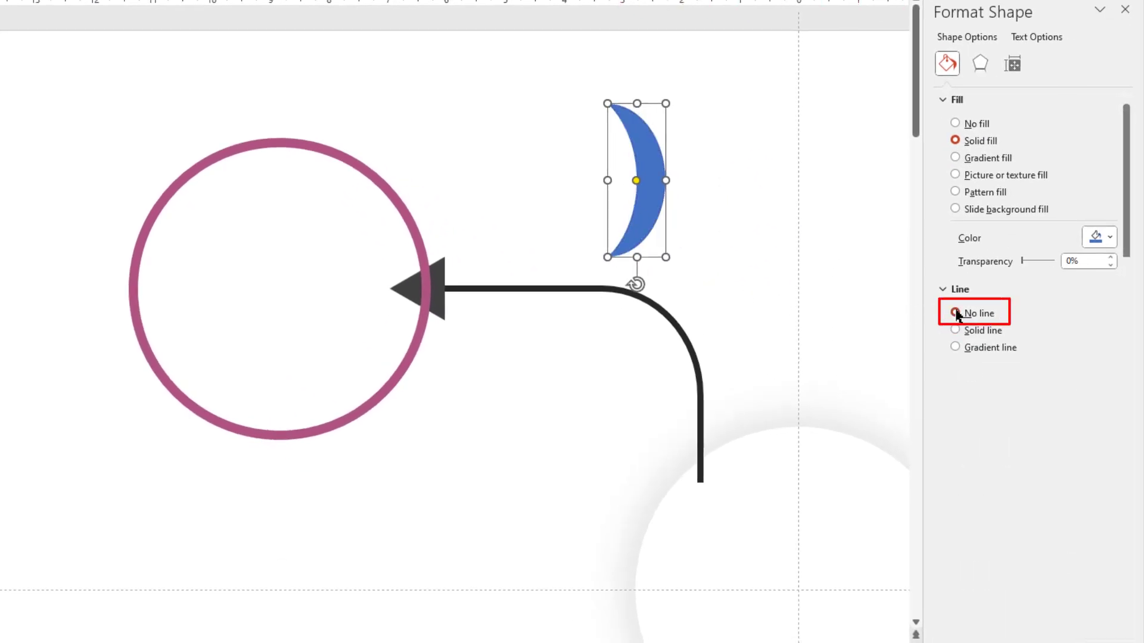
pyautogui.click(1096, 238)
pyautogui.click(1029, 321)
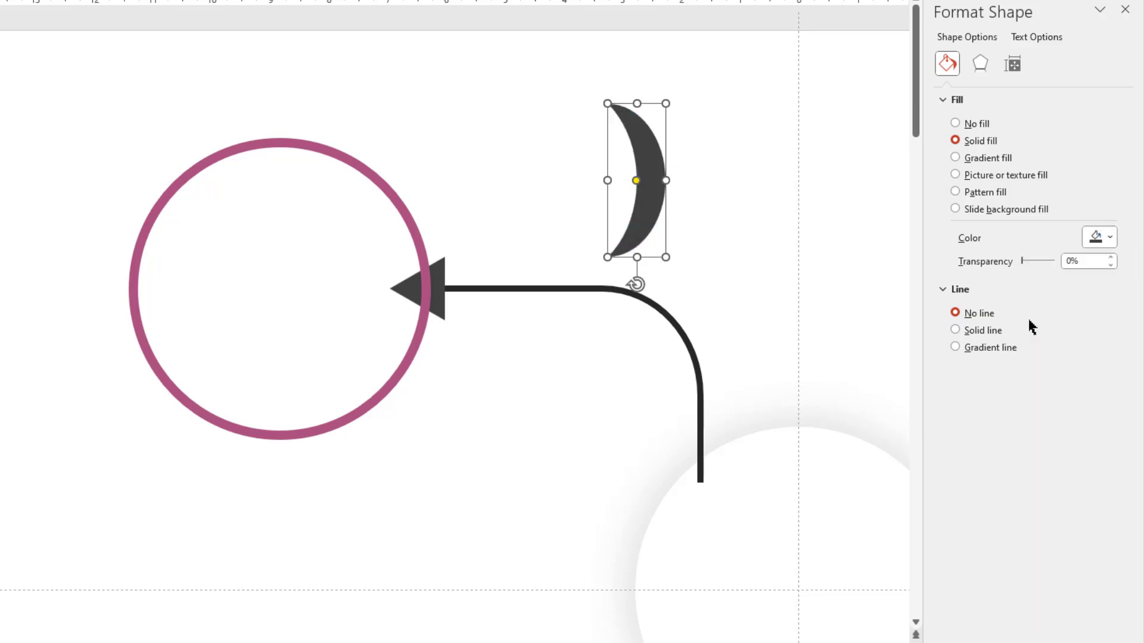
pyautogui.click(981, 64)
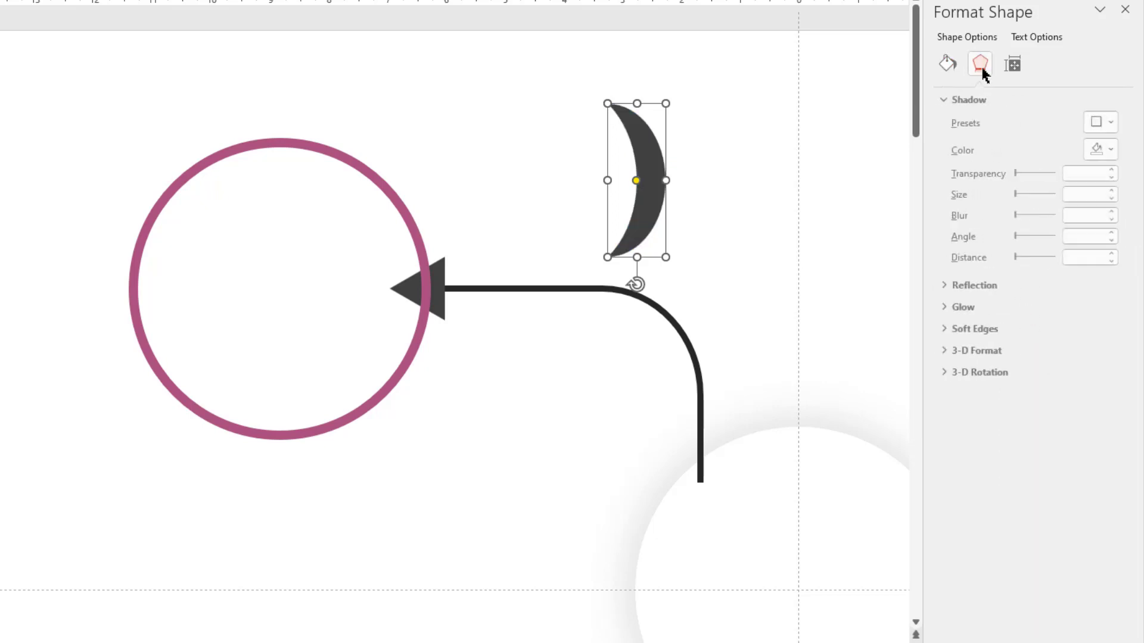
pyautogui.click(946, 331)
pyautogui.moveTo(977, 375); pyautogui.dragTo(982, 376)
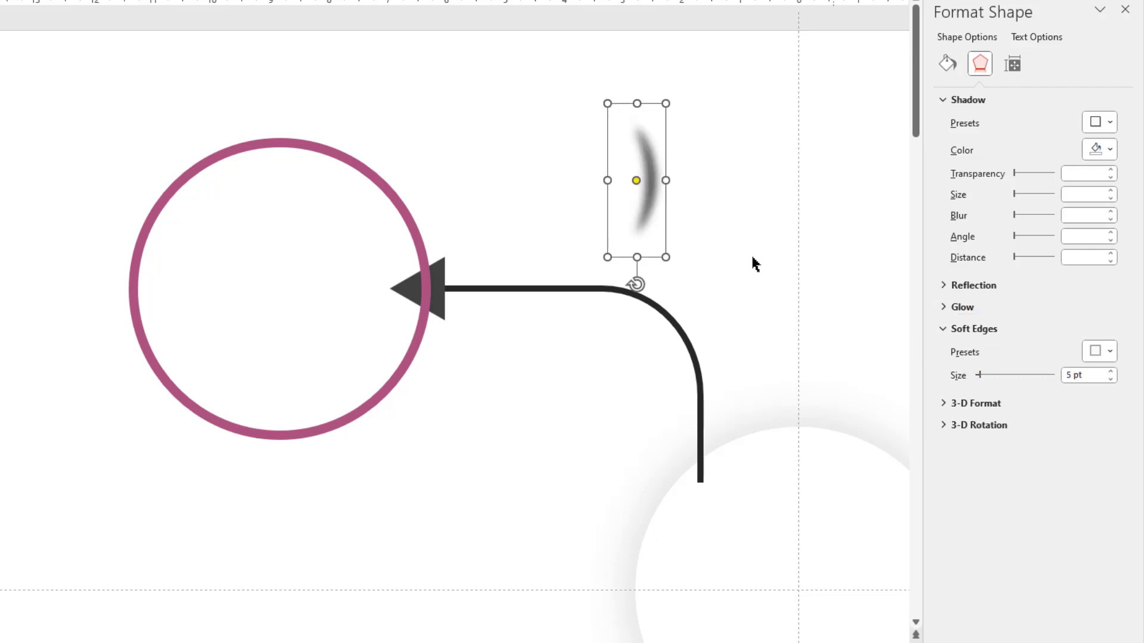
# Move the blurred crescent to the ring's edge beside the arrowhead and send it behind the arrow
pyautogui.moveTo(650, 196); pyautogui.dragTo(415, 298)
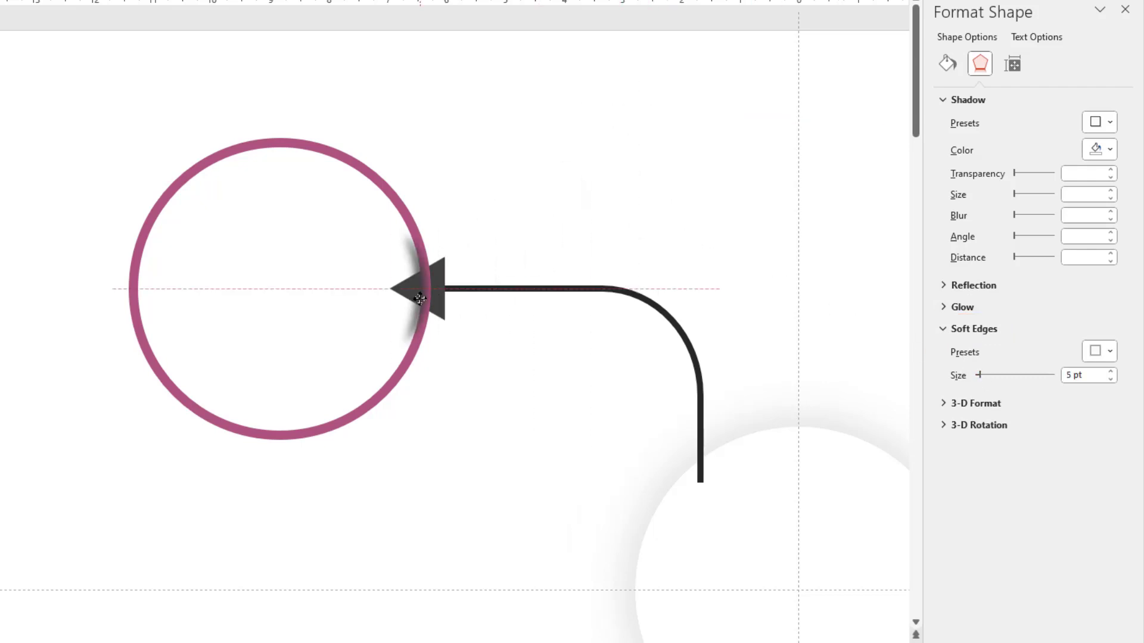
pyautogui.moveTo(420, 299); pyautogui.dragTo(416, 315)
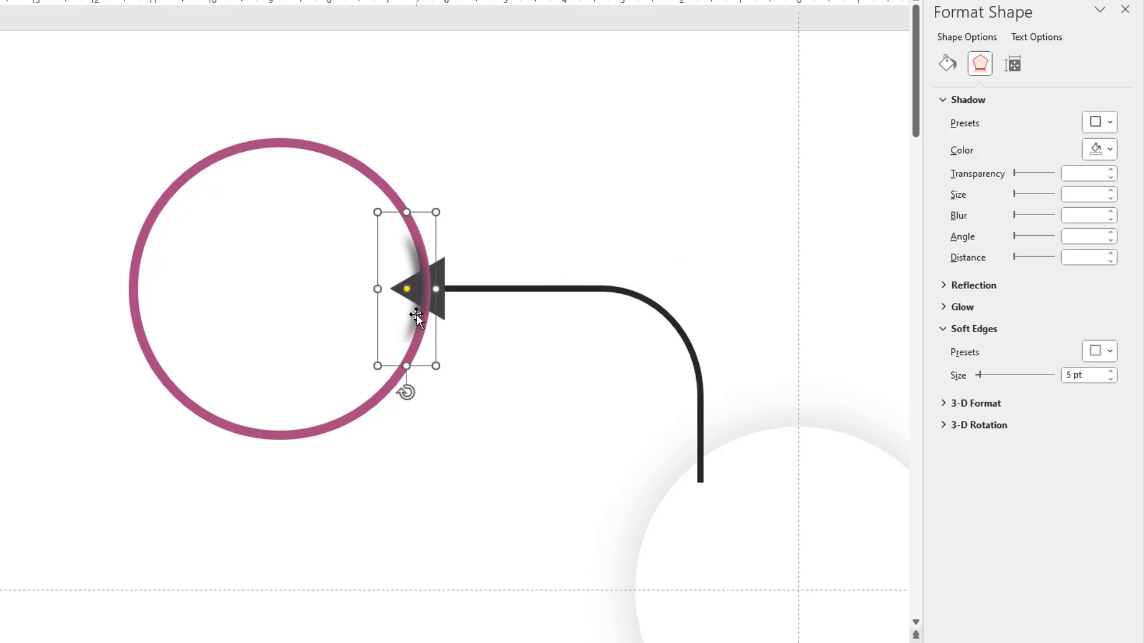
pyautogui.rightClick(415, 316)
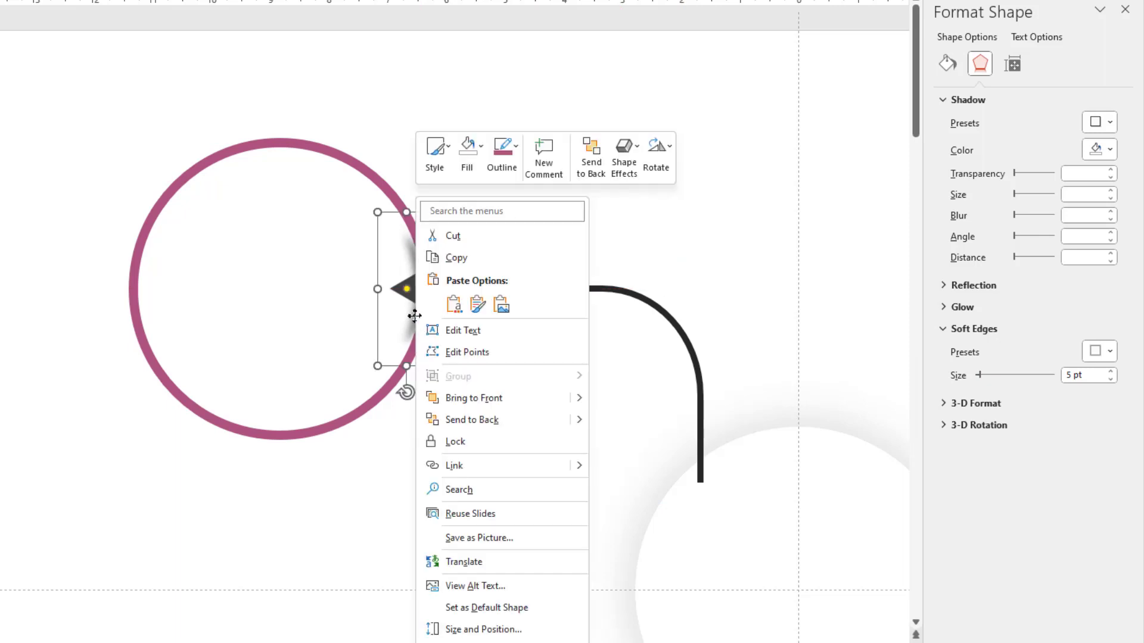
pyautogui.click(469, 420)
# Stretch and widen the crescent's curve, then set the arrowhead's fill transparency to 22%
pyautogui.moveTo(405, 366); pyautogui.dragTo(406, 381)
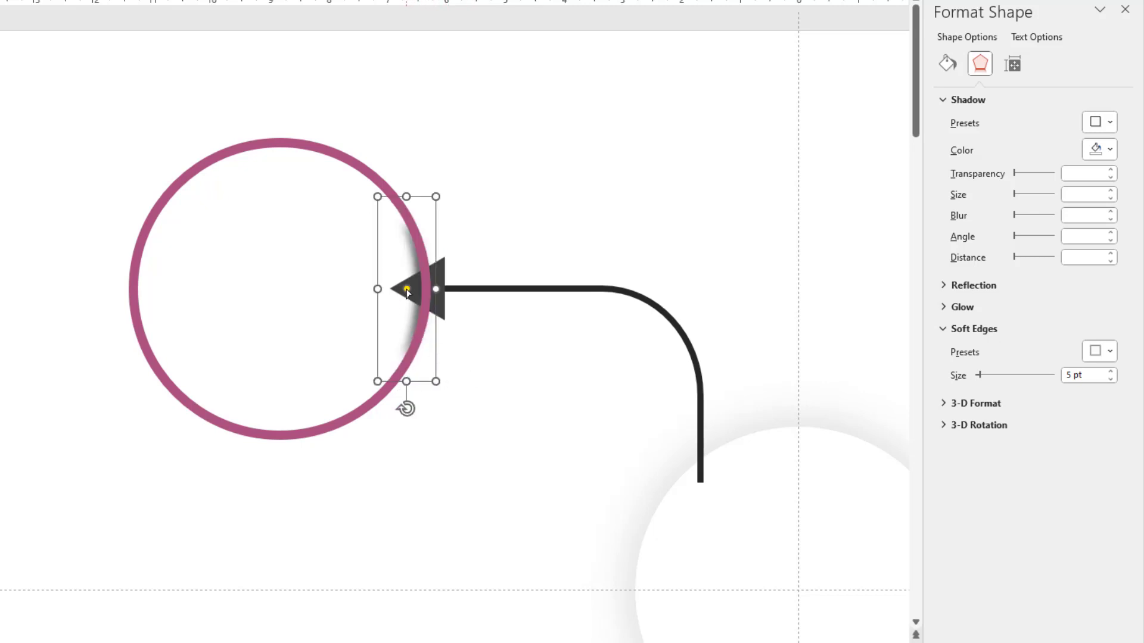
pyautogui.moveTo(407, 289); pyautogui.dragTo(402, 289)
pyautogui.press('Right')
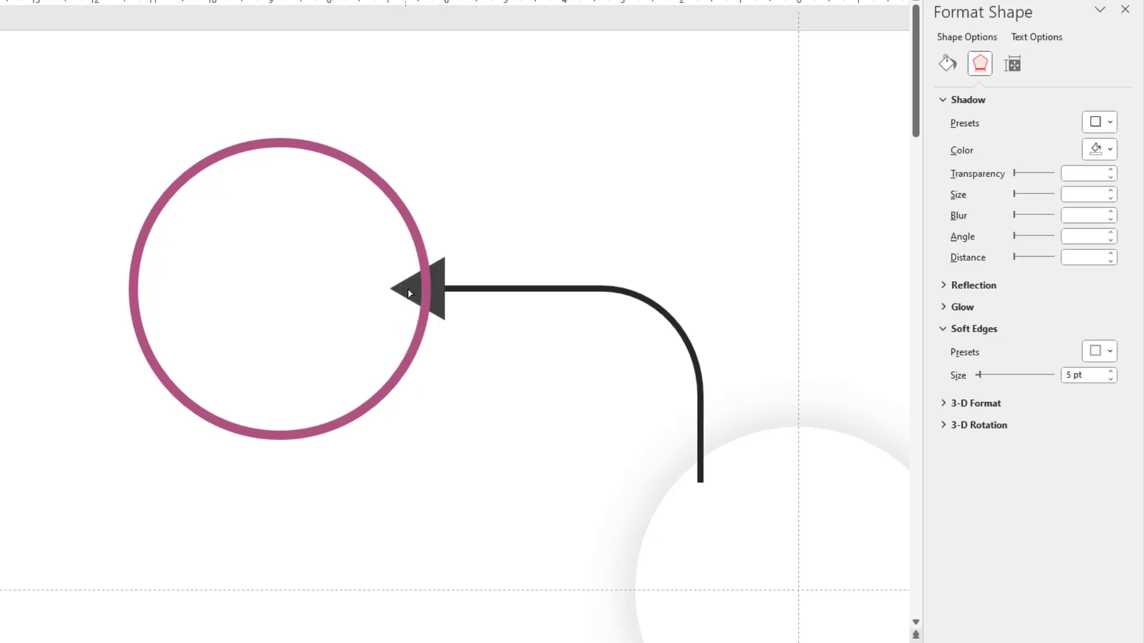
pyautogui.moveTo(403, 289); pyautogui.dragTo(406, 290)
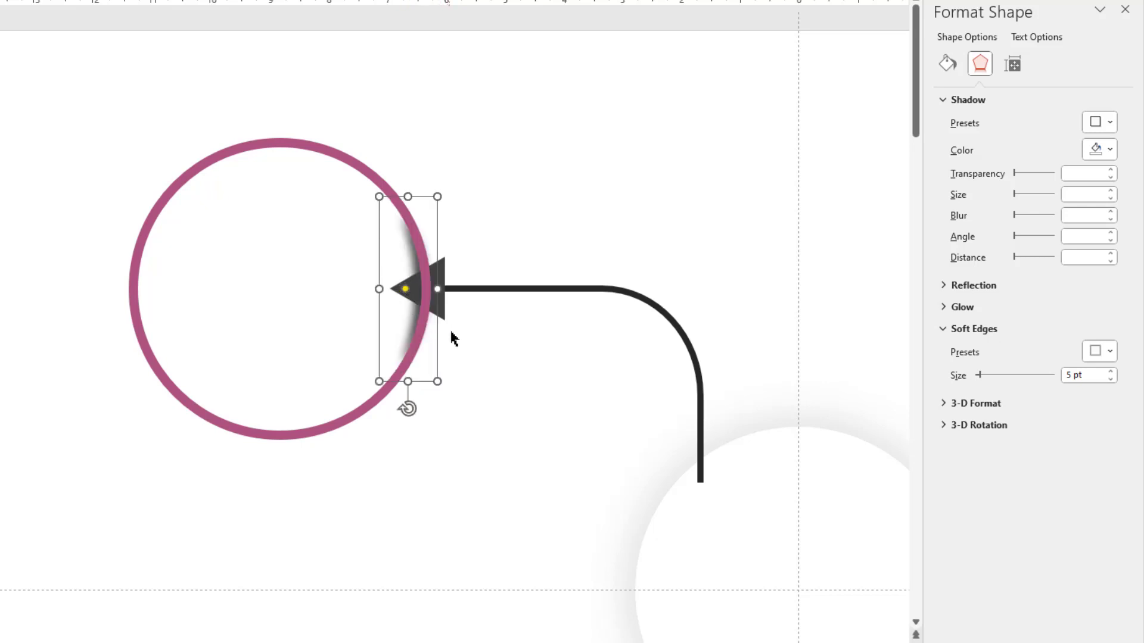
pyautogui.click(948, 67)
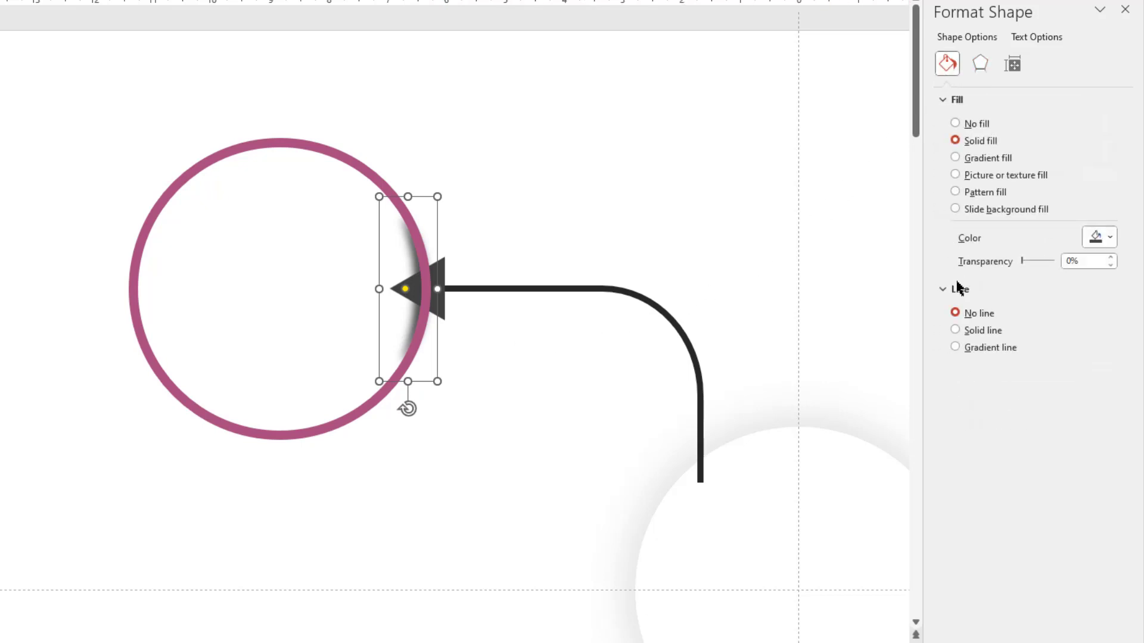
pyautogui.moveTo(1021, 260); pyautogui.dragTo(1031, 268)
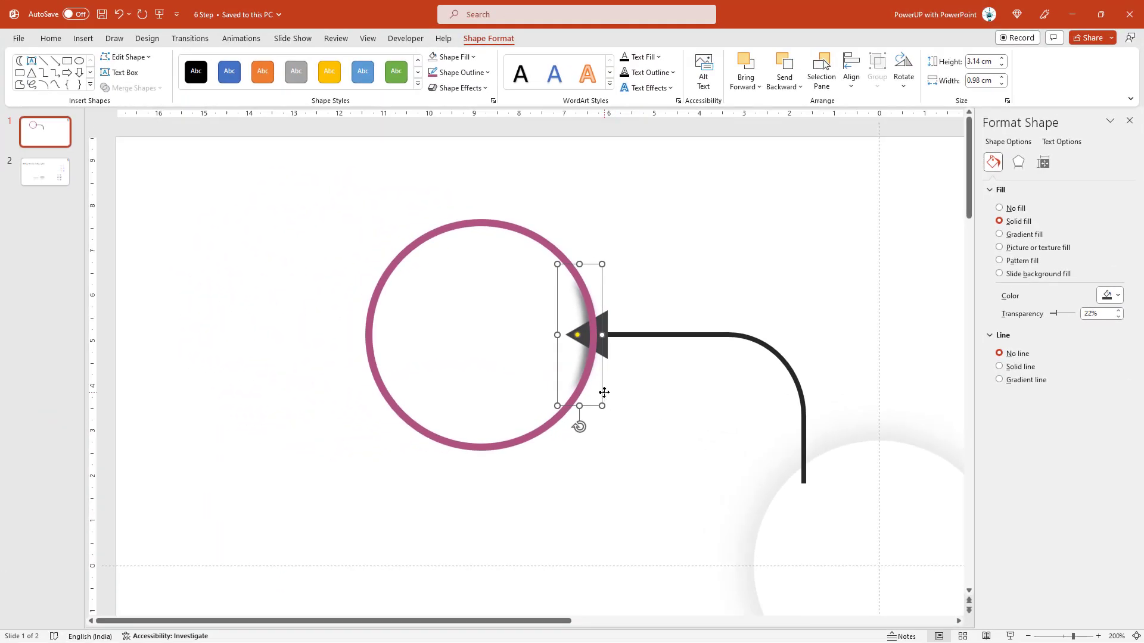
# Shorten the elbow connector by dragging its left end rightward
pyautogui.click(659, 423)
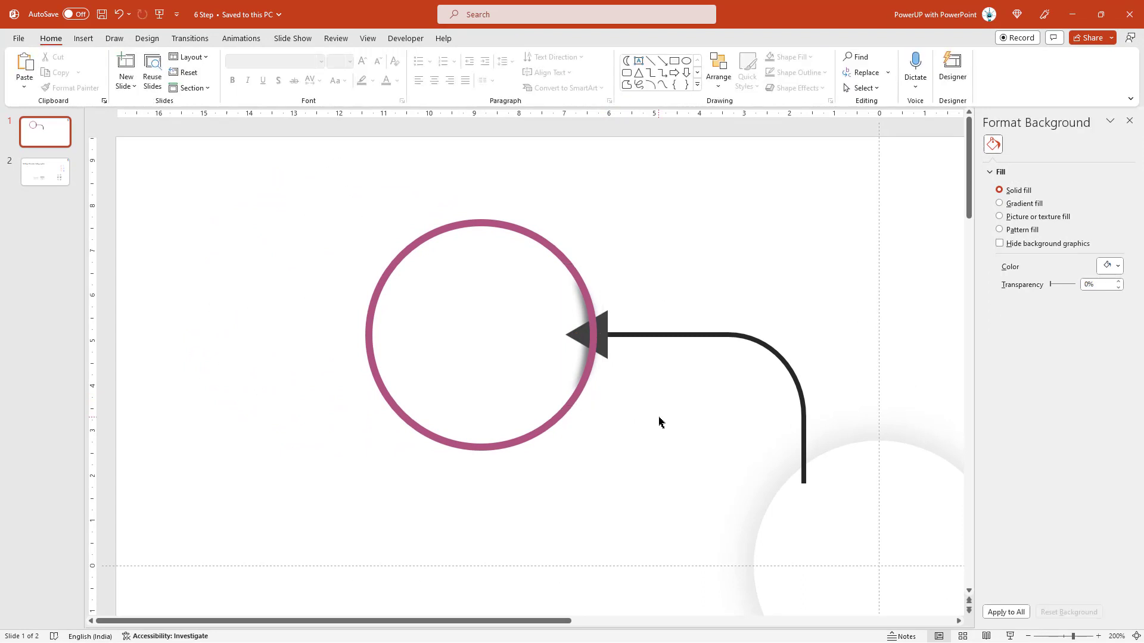
pyautogui.keyDown('ctrl'); pyautogui.scroll(-5, 658, 422); pyautogui.keyUp('ctrl')
pyautogui.keyDown('ctrl'); pyautogui.scroll(-2, 556, 398); pyautogui.keyUp('ctrl')
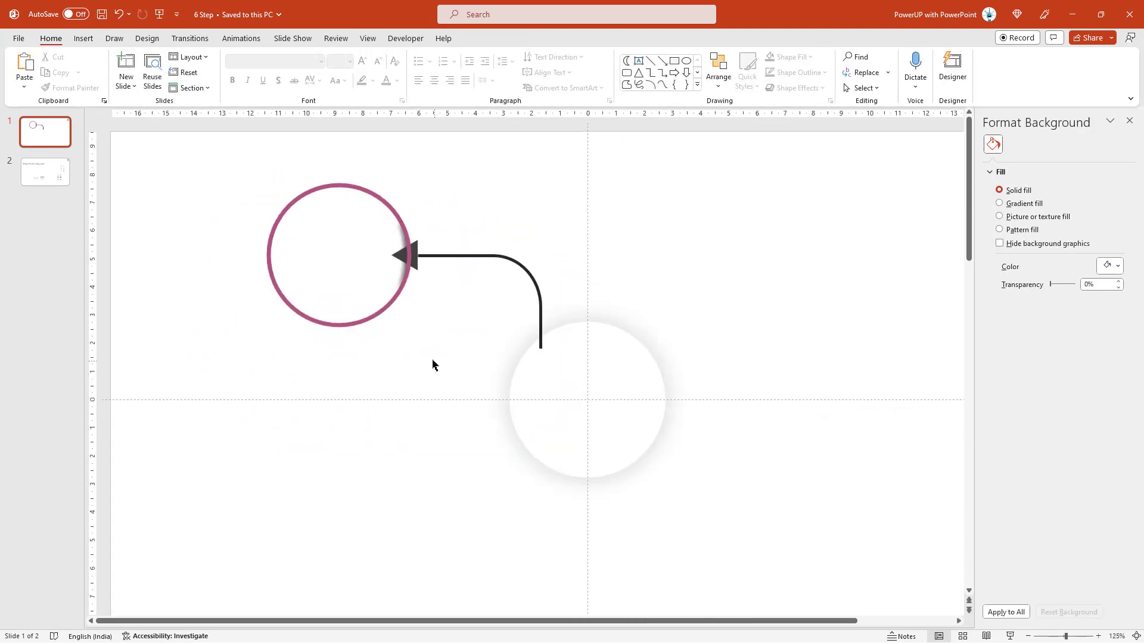
pyautogui.click(441, 257)
pyautogui.moveTo(418, 301); pyautogui.dragTo(441, 301)
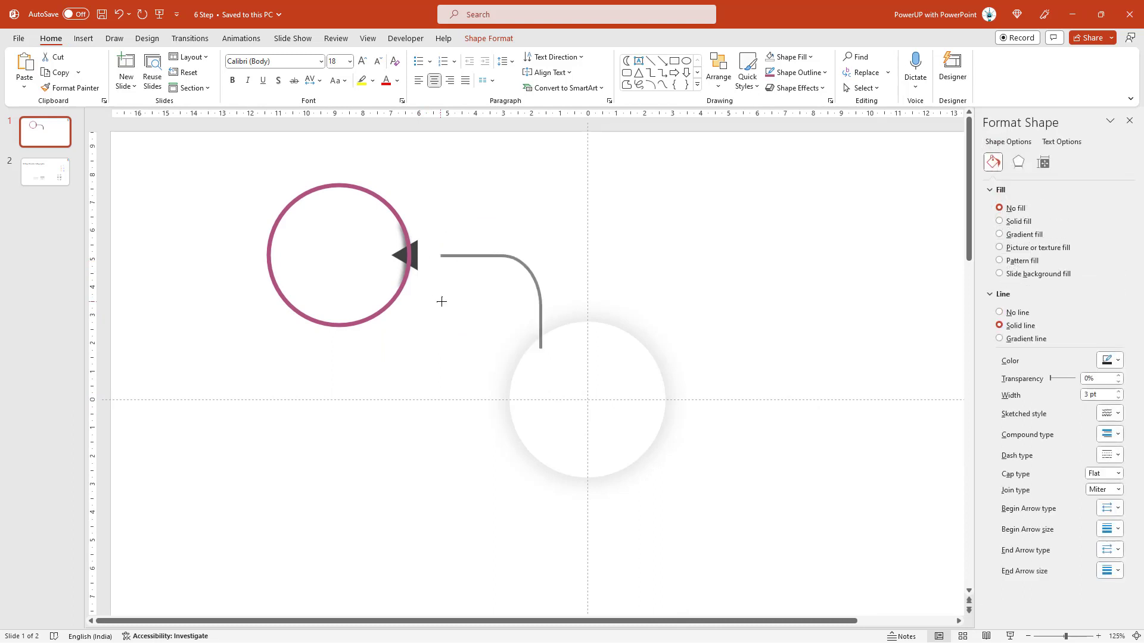
pyautogui.click(414, 334)
# Shift the pink ring and arrowhead right so they meet the connector's end
pyautogui.moveTo(214, 155); pyautogui.dragTo(459, 401)
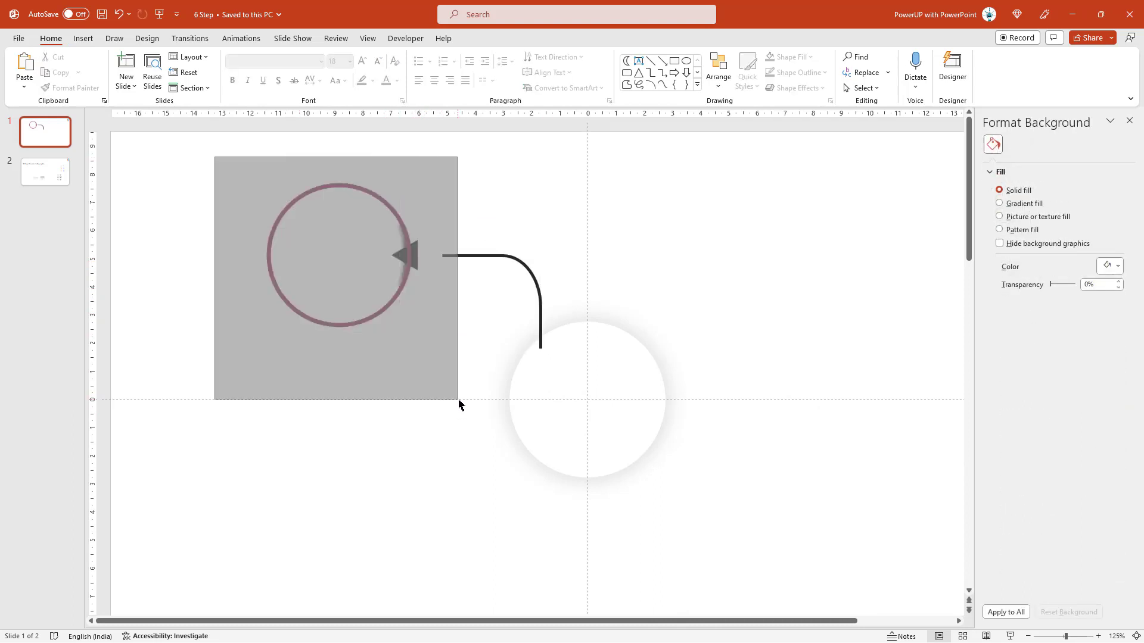
pyautogui.moveTo(382, 309); pyautogui.dragTo(407, 309)
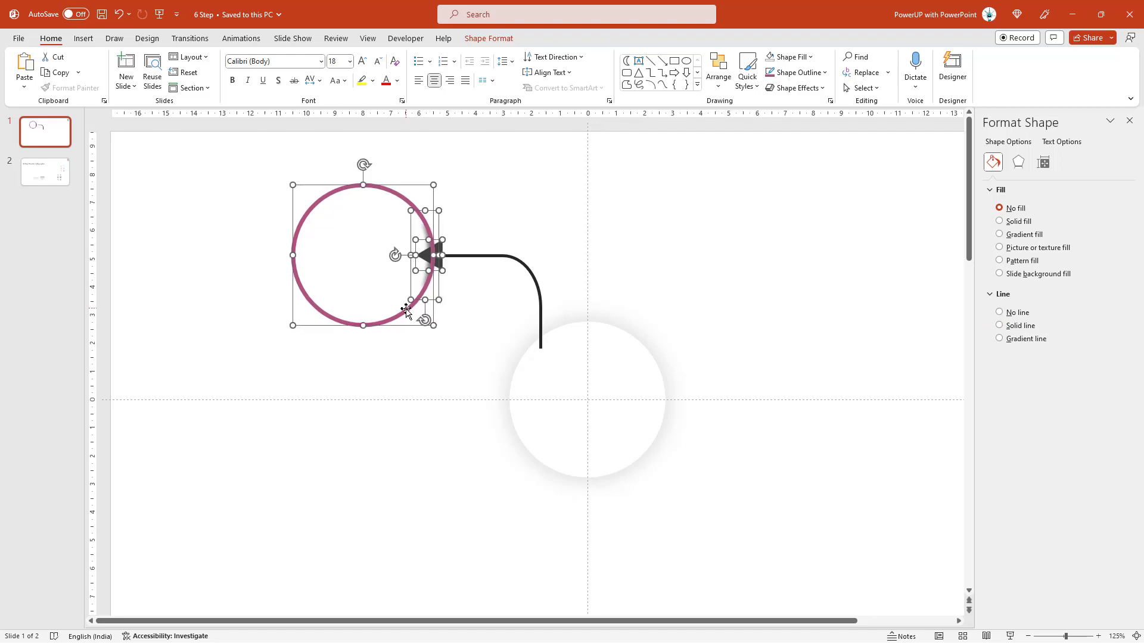
pyautogui.click(266, 292)
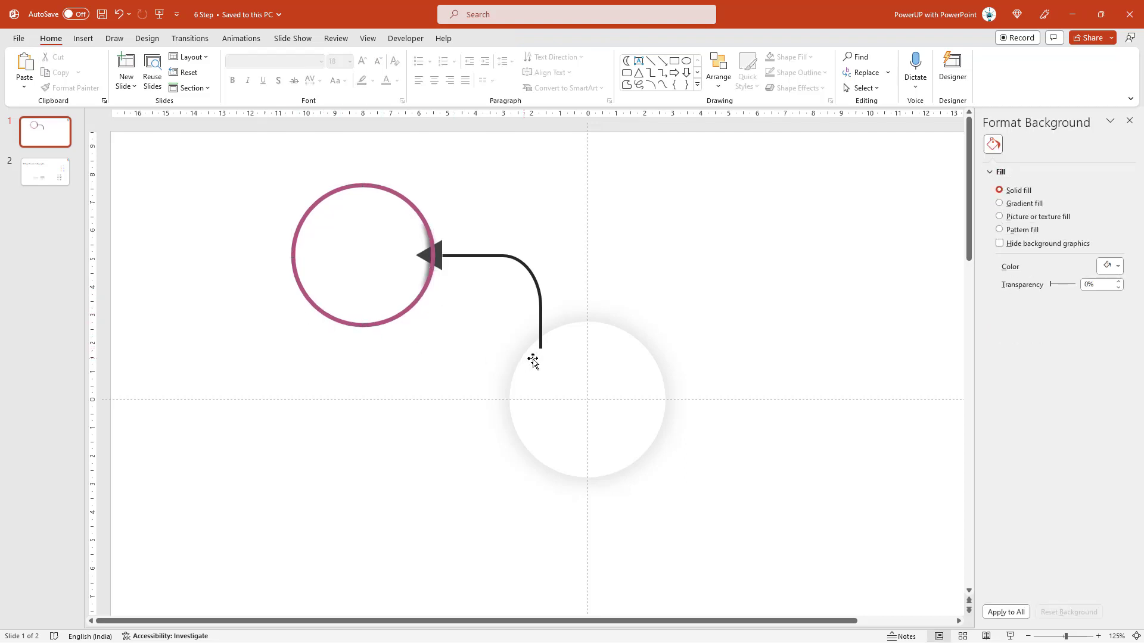
pyautogui.click(568, 362)
# Duplicate the large white circle with Ctrl+D and shrink the copy around its centre
pyautogui.hotkey('ctrl', 'd')
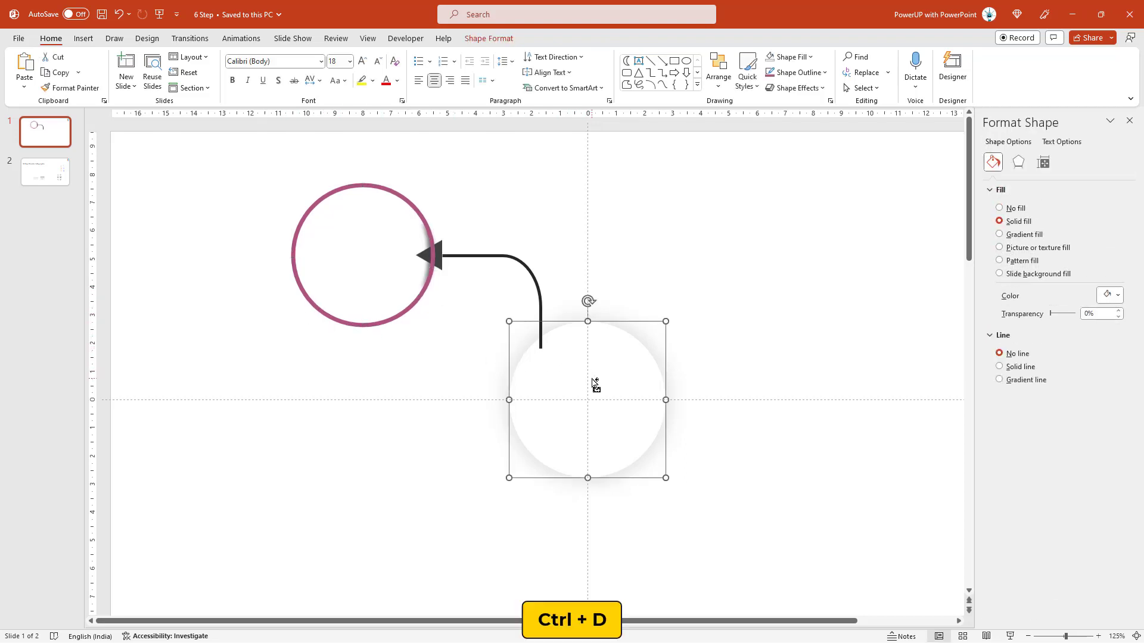
pyautogui.moveTo(590, 385); pyautogui.dragTo(725, 276)
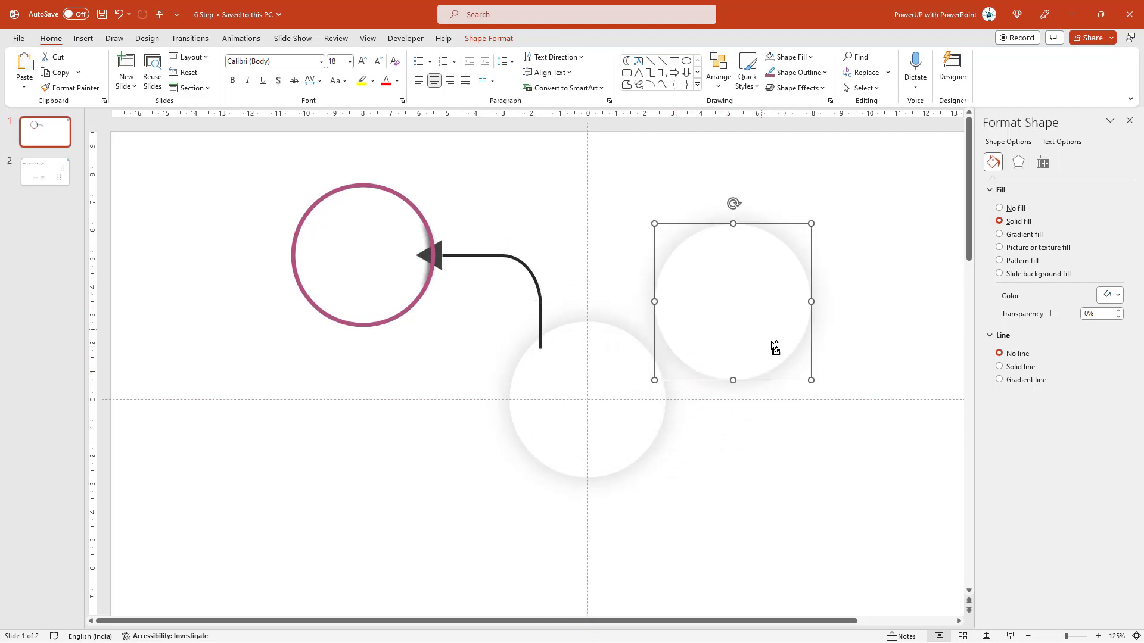
pyautogui.moveTo(811, 380); pyautogui.dragTo(763, 331)
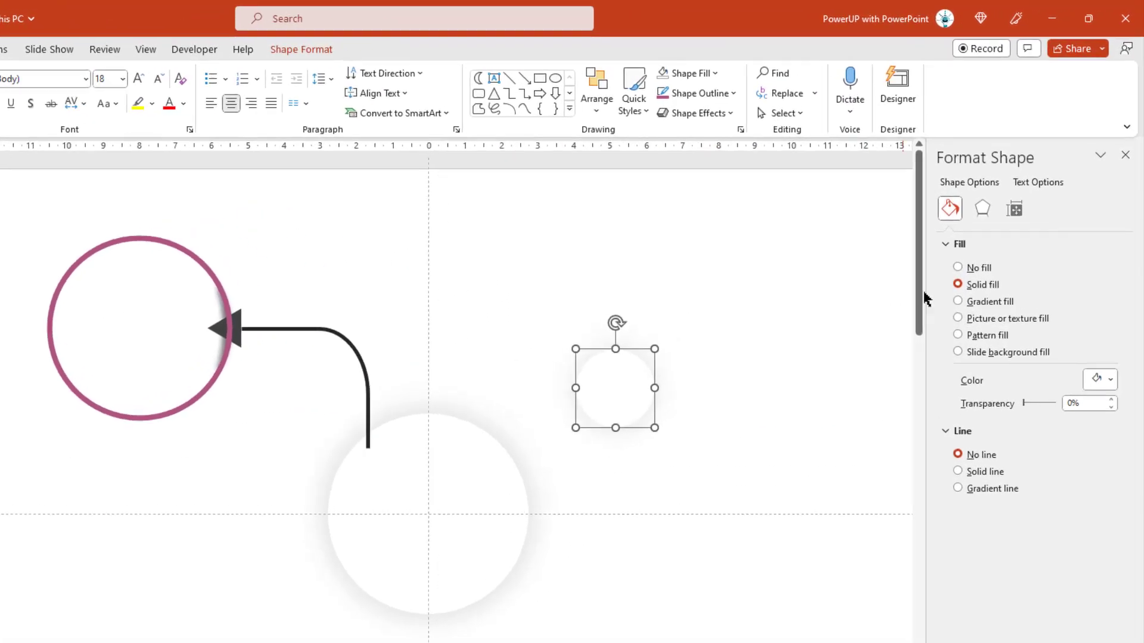
# Set the small circle's shadow to 44% transparency, 4 pt blur, 105% size, and place it on the ring's left edge
pyautogui.click(983, 208)
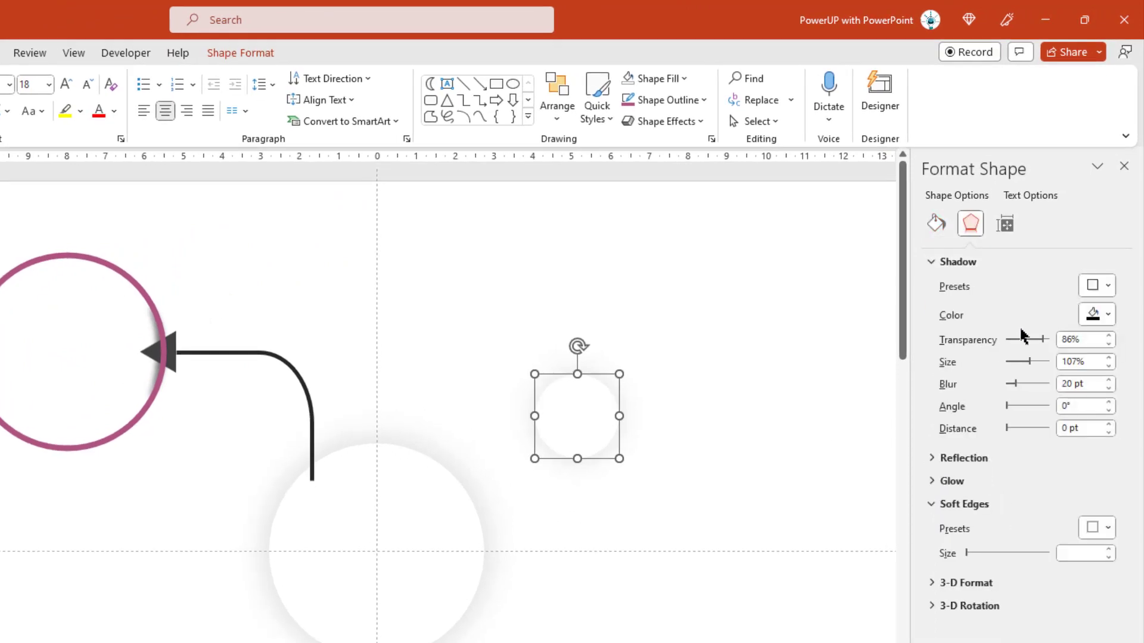
pyautogui.moveTo(1043, 342); pyautogui.dragTo(1026, 342)
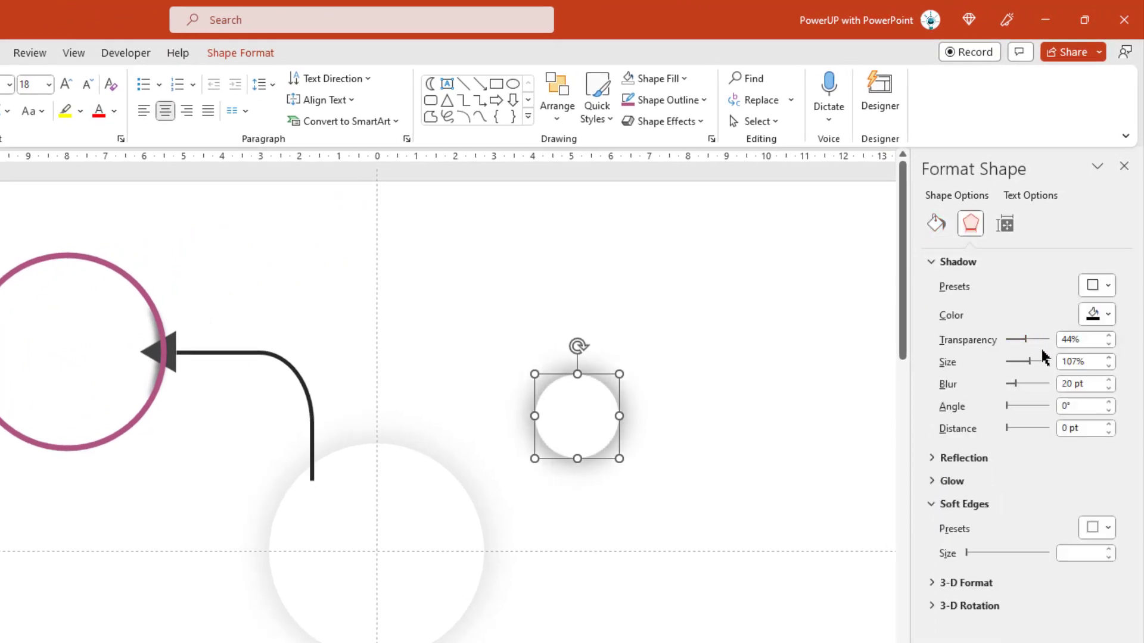
pyautogui.click(1109, 388)
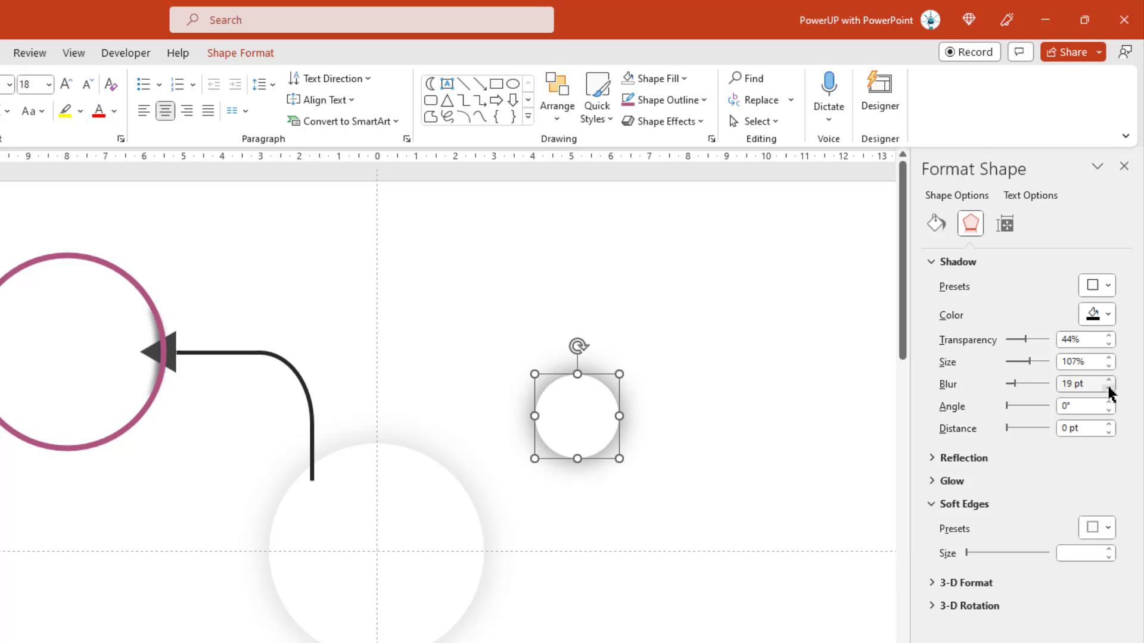
pyautogui.click(1109, 388)
pyautogui.click(1109, 389)
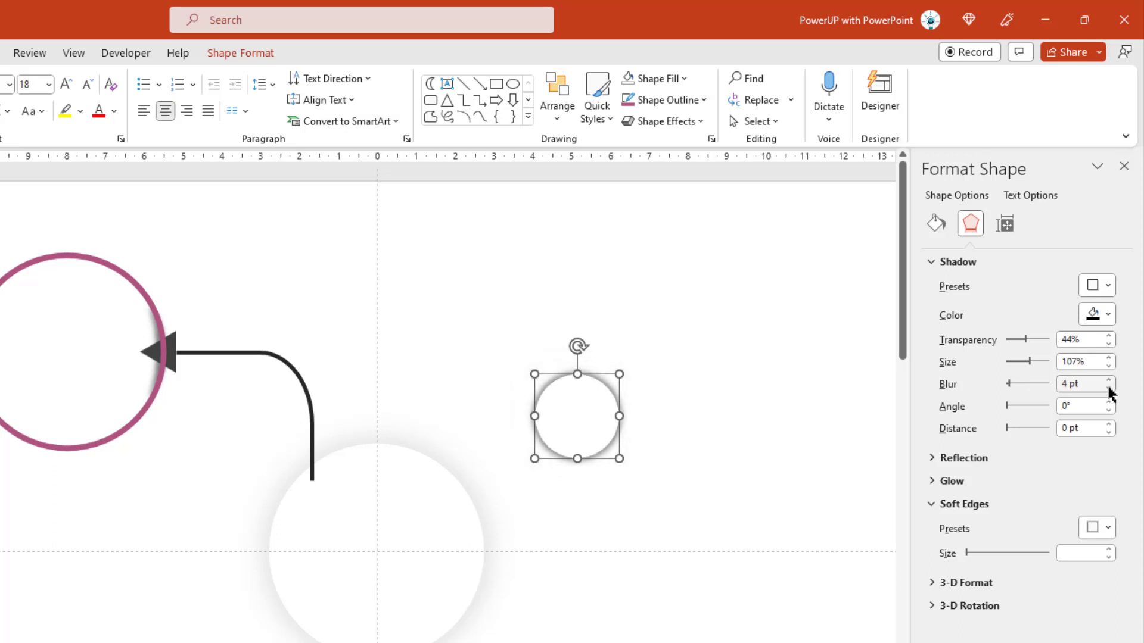
pyautogui.click(1109, 366)
pyautogui.click(1108, 365)
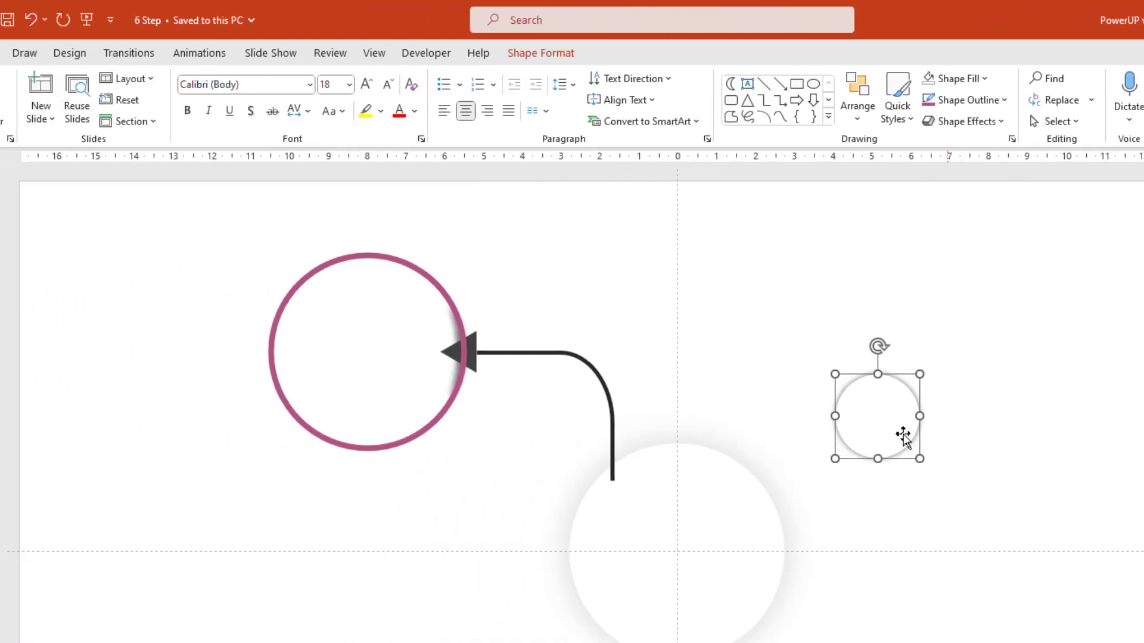
pyautogui.moveTo(1012, 386)
pyautogui.mouseDown()
pyautogui.moveTo(390, 380)
pyautogui.moveTo(387, 359)
pyautogui.moveTo(425, 389)
pyautogui.moveTo(400, 359)
pyautogui.mouseUp()
pyautogui.click(457, 490)
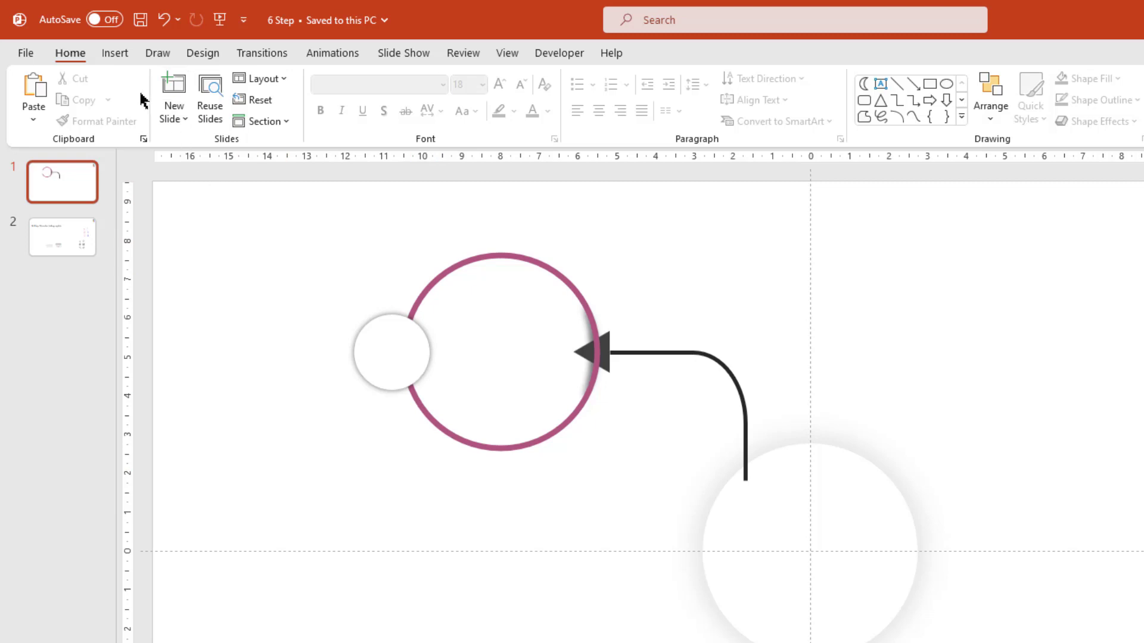
# Draw a straight horizontal line leading left from the large white circle
pyautogui.click(116, 55)
pyautogui.click(316, 118)
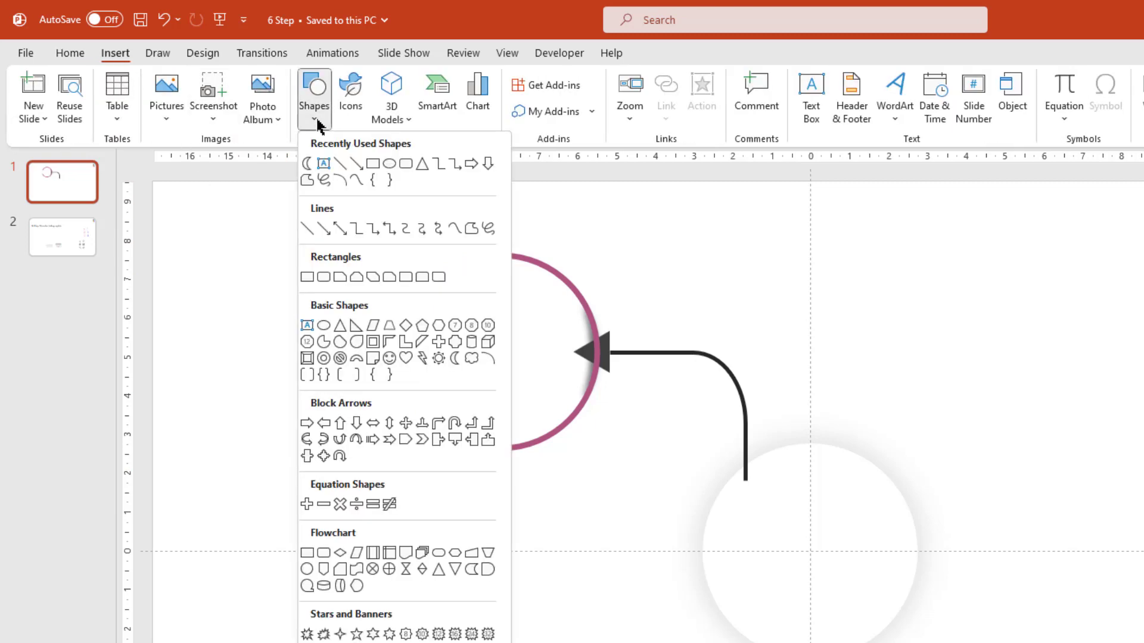
pyautogui.click(341, 165)
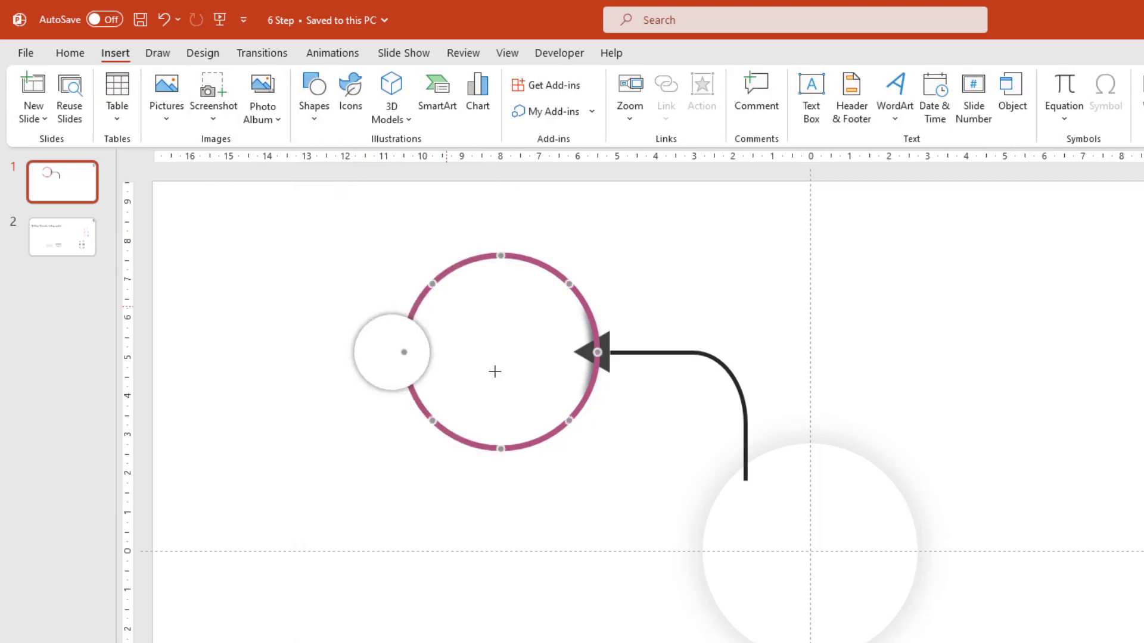
pyautogui.moveTo(718, 550); pyautogui.dragTo(612, 544)
pyautogui.moveTo(520, 544); pyautogui.dragTo(520, 551)
pyautogui.click(577, 501)
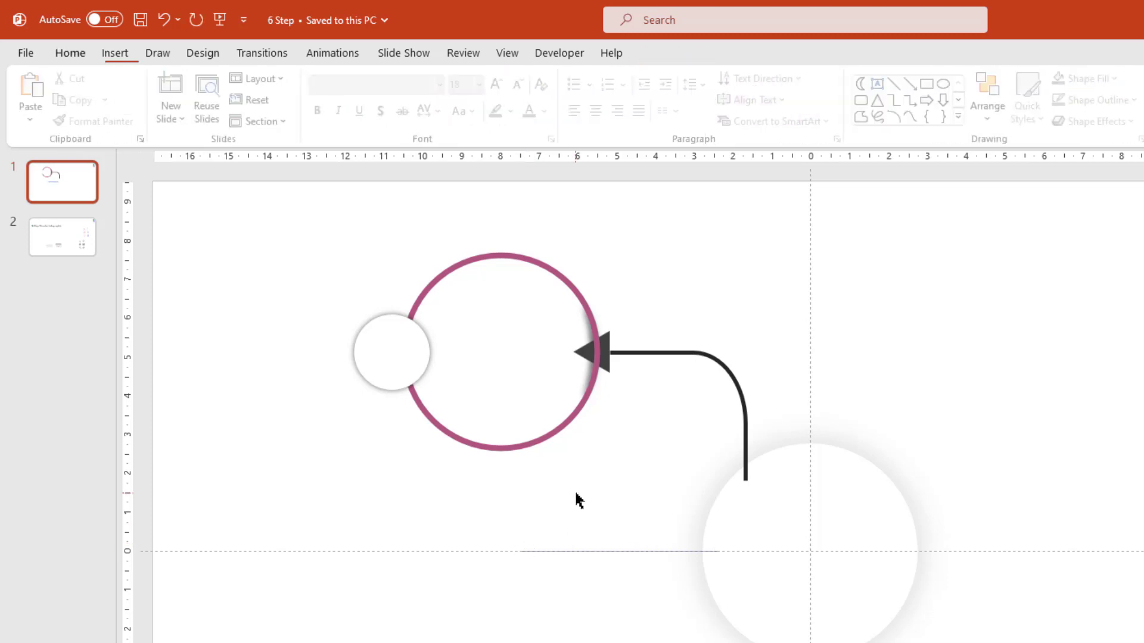
# Copy the elbow connector's thick dark style onto the new line with Format Painter
pyautogui.click(657, 351)
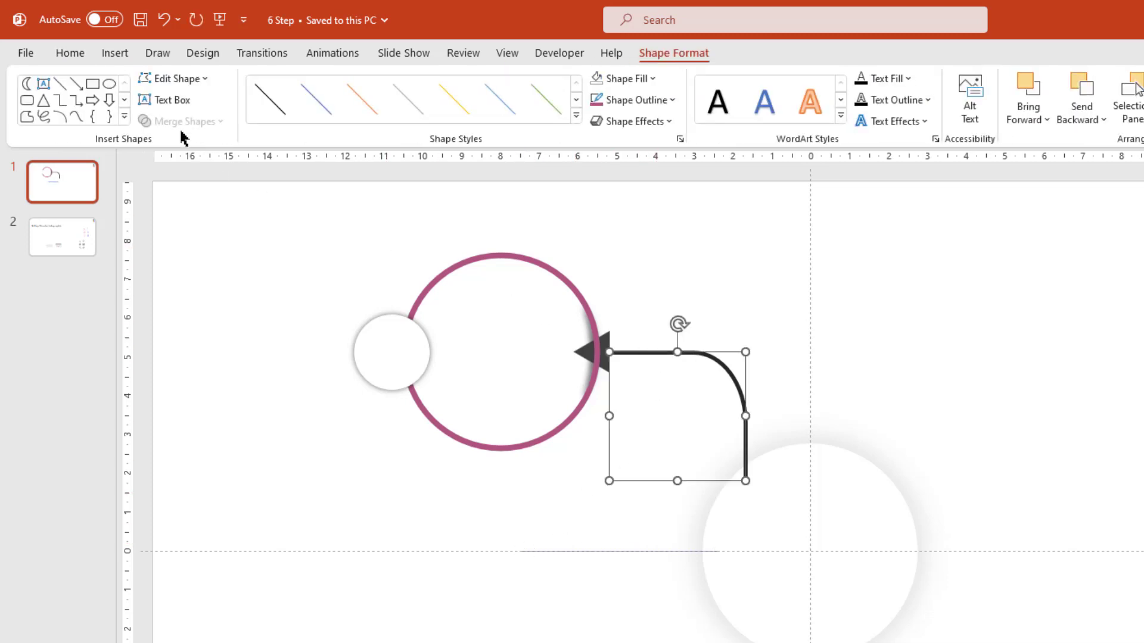
pyautogui.click(83, 60)
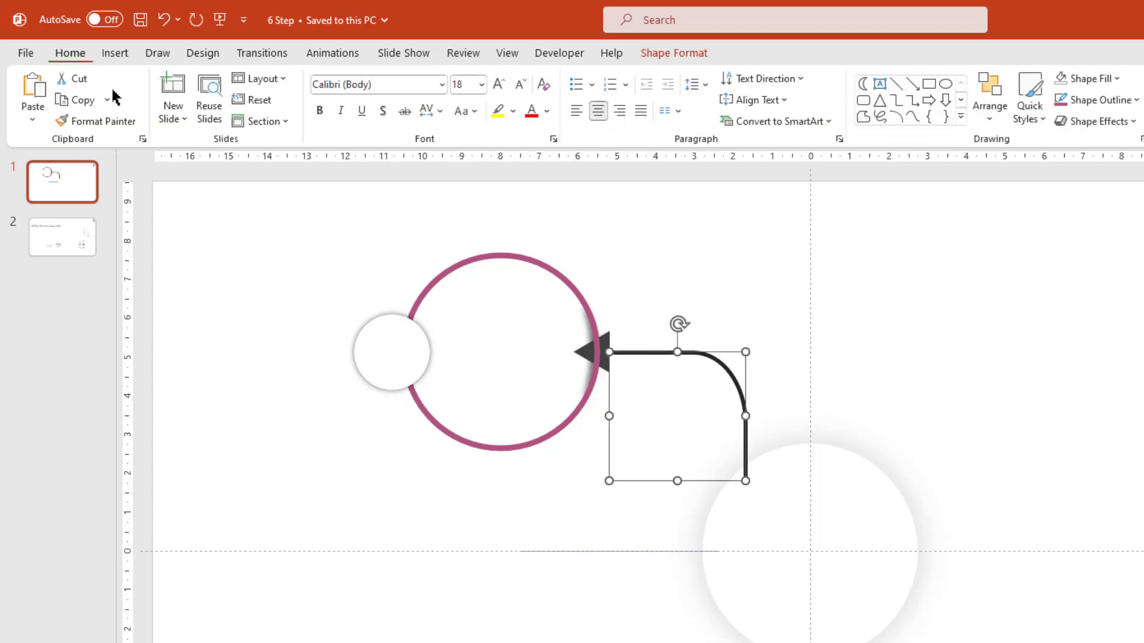
pyautogui.click(133, 126)
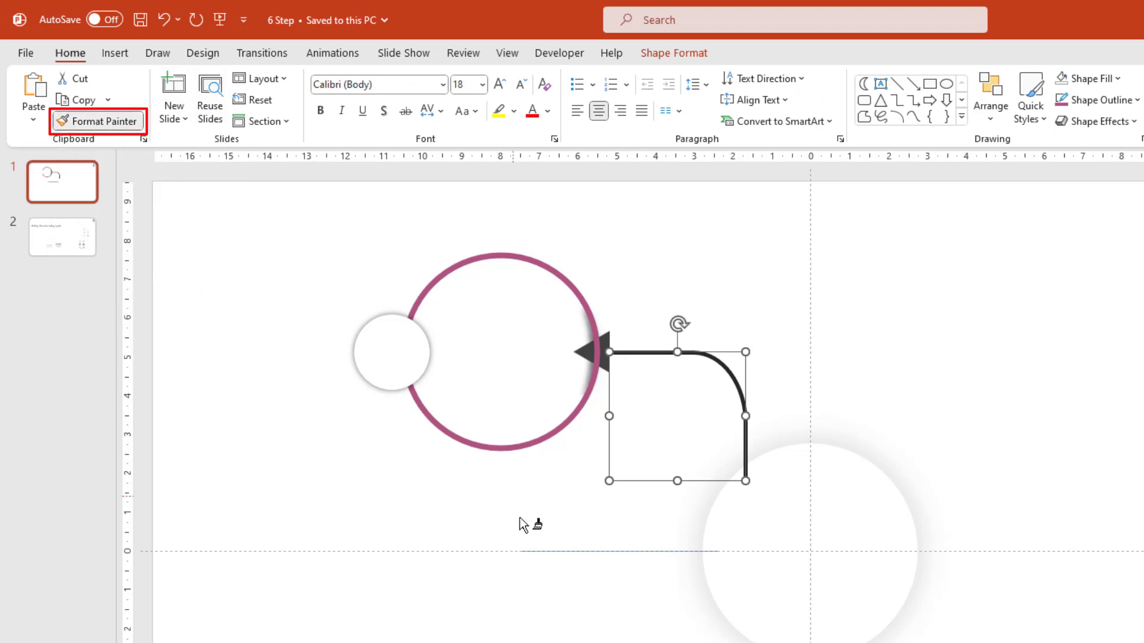
pyautogui.click(541, 552)
pyautogui.click(511, 503)
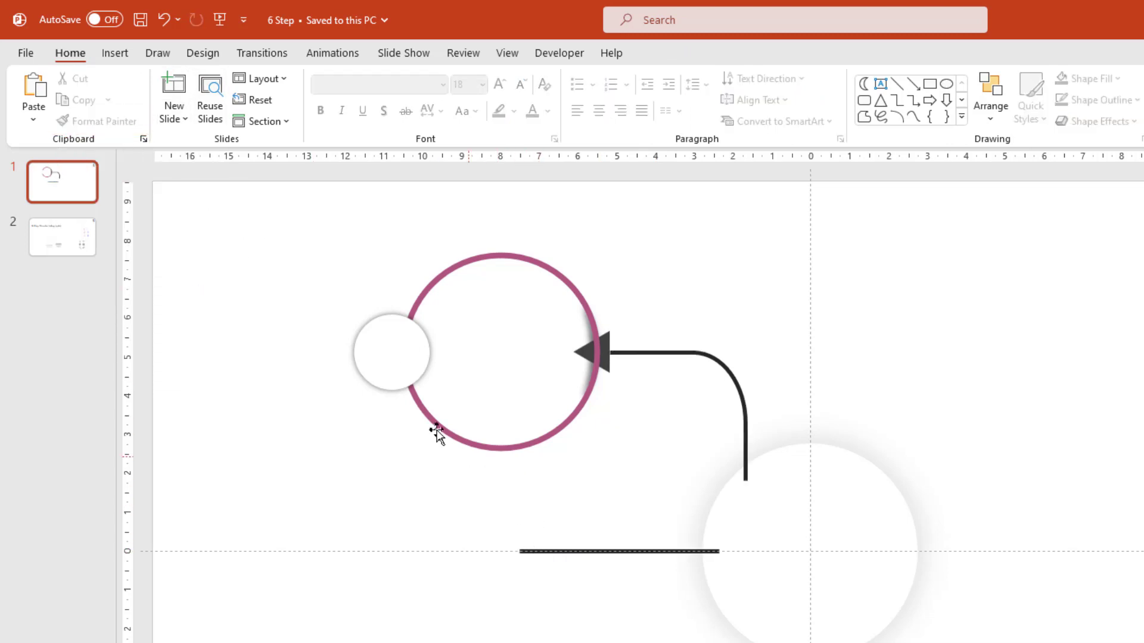
# Copy the pink ring, small circle and arrowhead down to the straight line's left end
pyautogui.moveTo(275, 198); pyautogui.dragTo(634, 514)
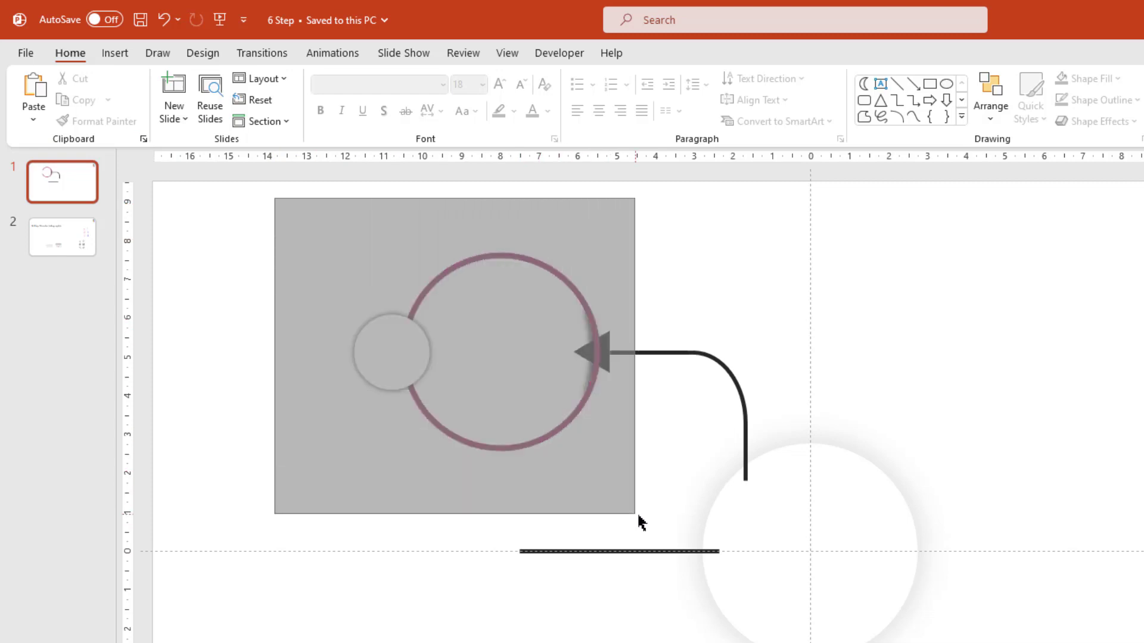
pyautogui.moveTo(547, 407); pyautogui.dragTo(464, 577)
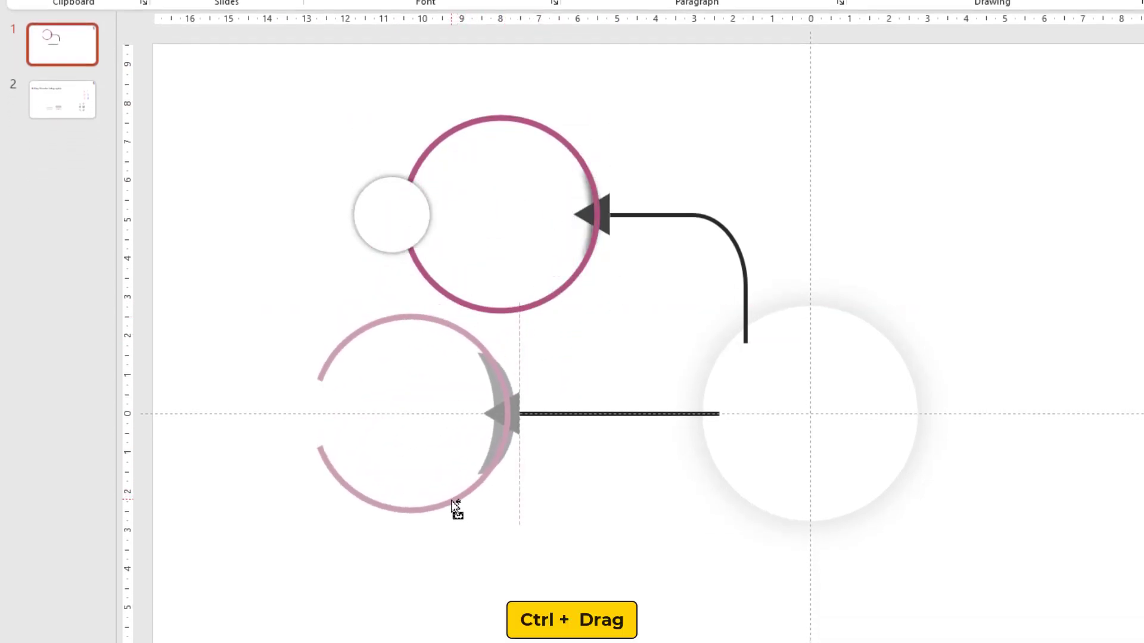
pyautogui.keyDown('ctrl'); pyautogui.moveTo(462, 483); pyautogui.dragTo(450, 500); pyautogui.keyUp('ctrl')
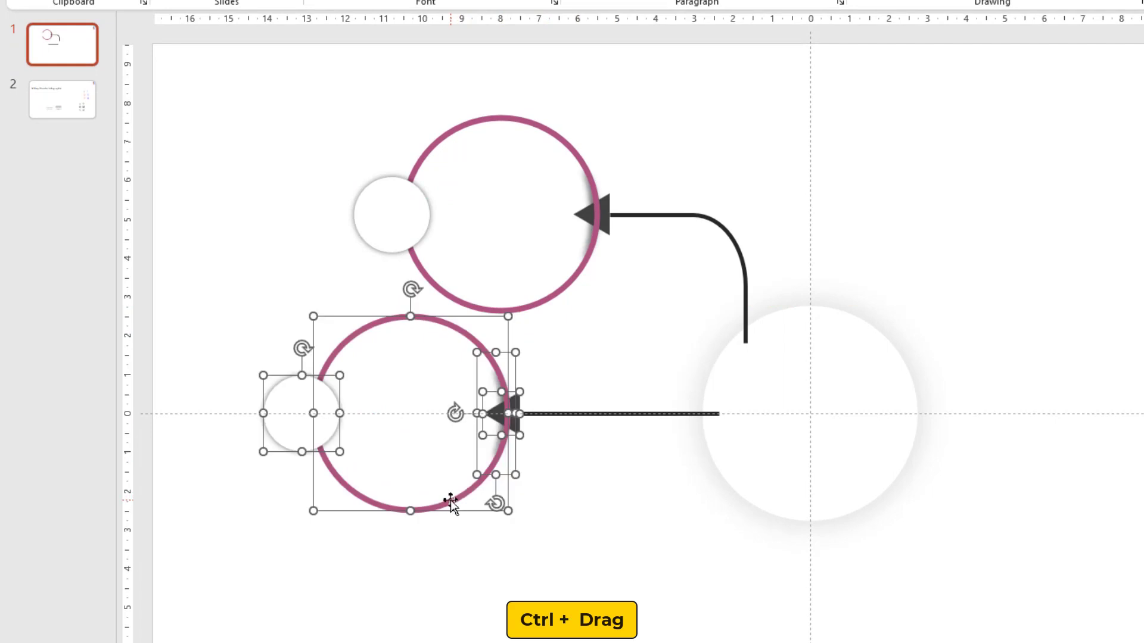
pyautogui.click(558, 502)
pyautogui.keyDown('ctrl'); pyautogui.scroll(-2, 560, 494); pyautogui.keyUp('ctrl')
pyautogui.keyDown('ctrl'); pyautogui.scroll(-1, 563, 488); pyautogui.keyUp('ctrl')
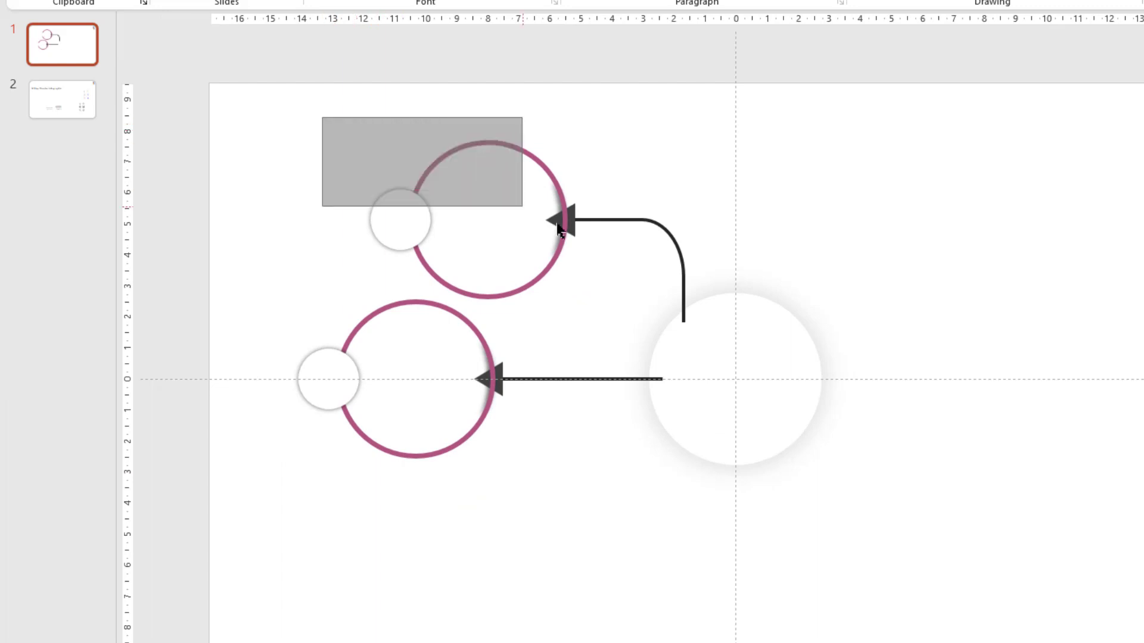
# Group the upper ring set with its elbow connector and duplicate the group to the right
pyautogui.moveTo(327, 127); pyautogui.dragTo(726, 349)
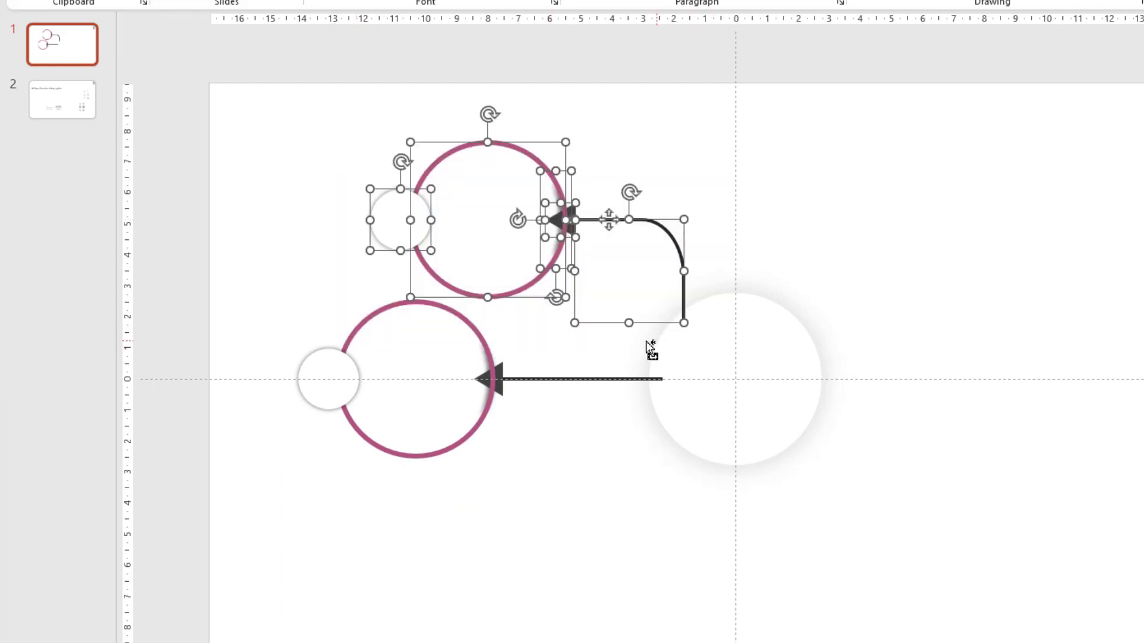
pyautogui.rightClick(533, 290)
pyautogui.moveTo(577, 428)
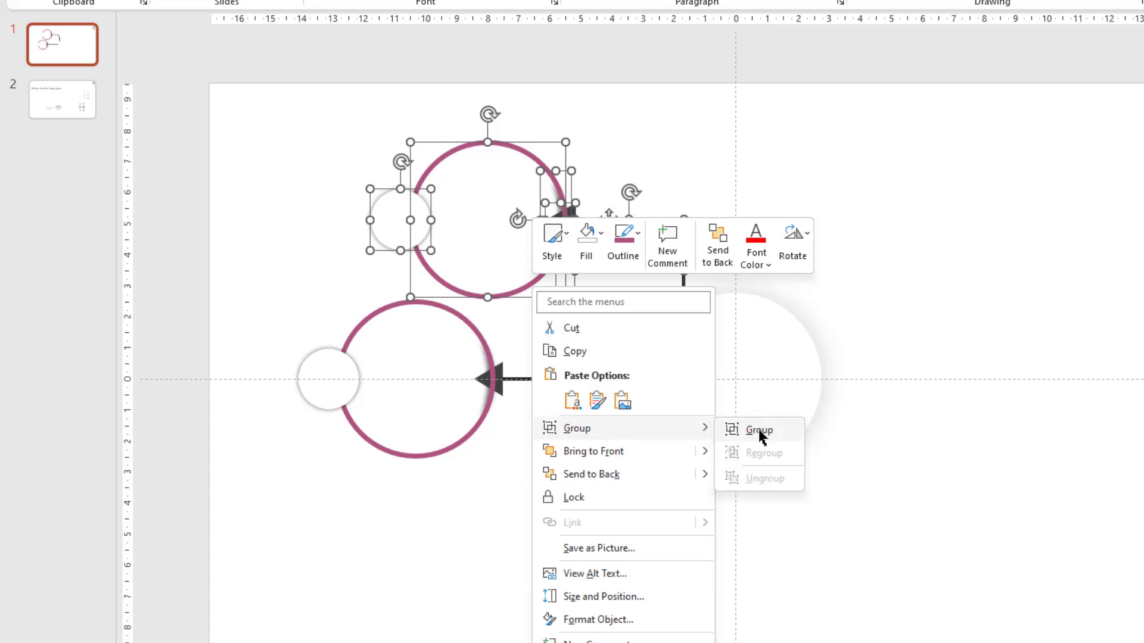
pyautogui.click(759, 430)
pyautogui.hotkey('ctrl', 'd')
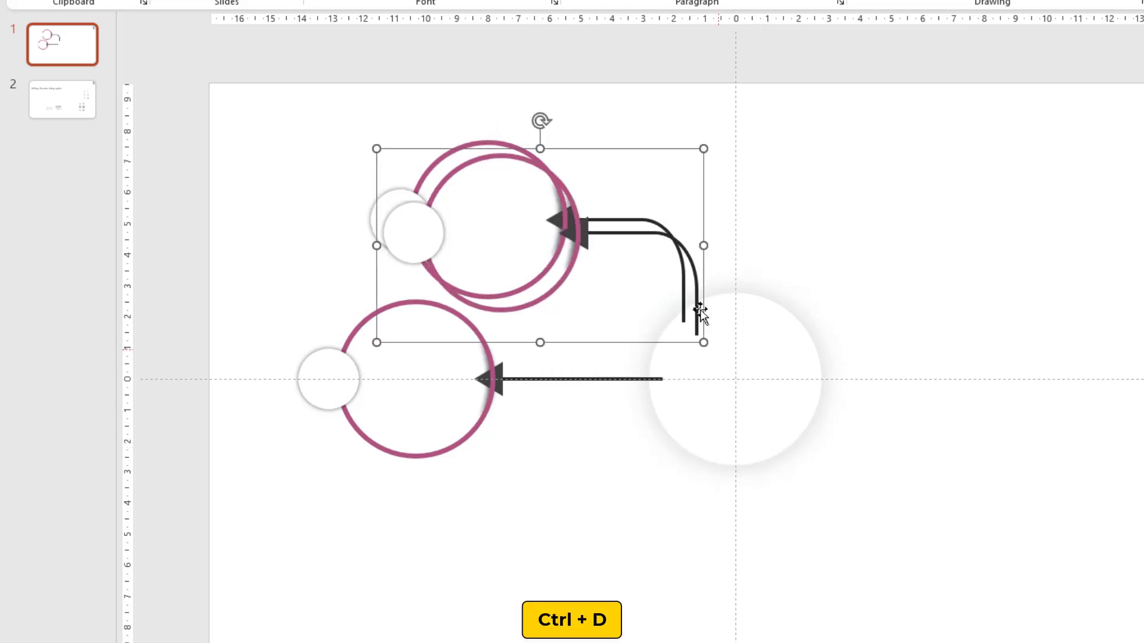
pyautogui.moveTo(685, 265); pyautogui.dragTo(962, 267)
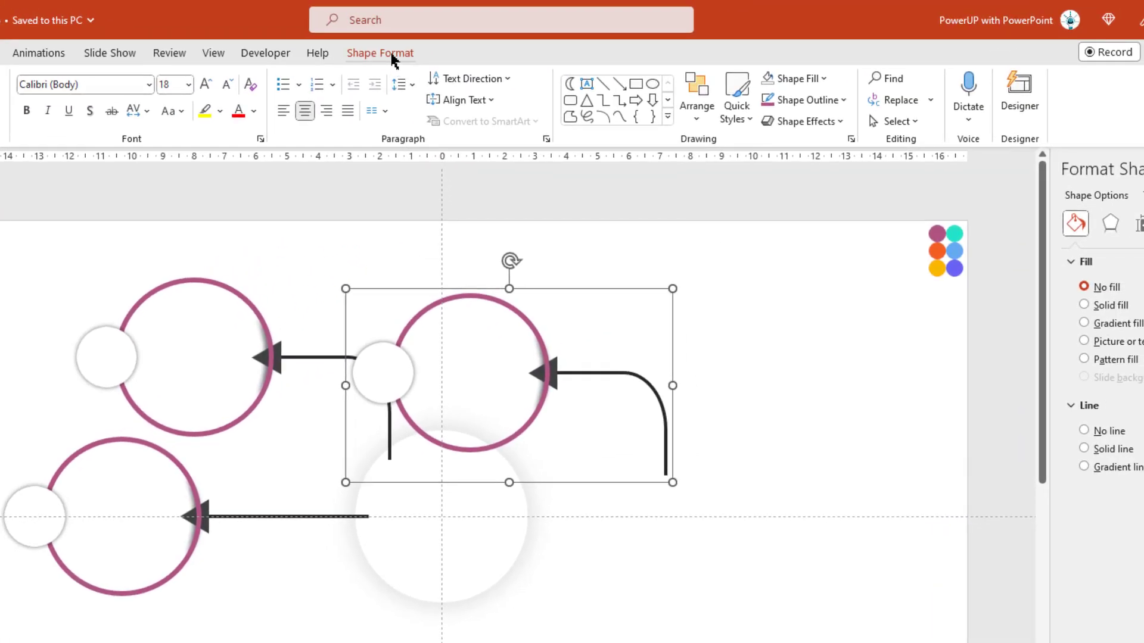
# Flip the copied ring-and-connector group vertically and drag it below the centre circle
pyautogui.click(391, 53)
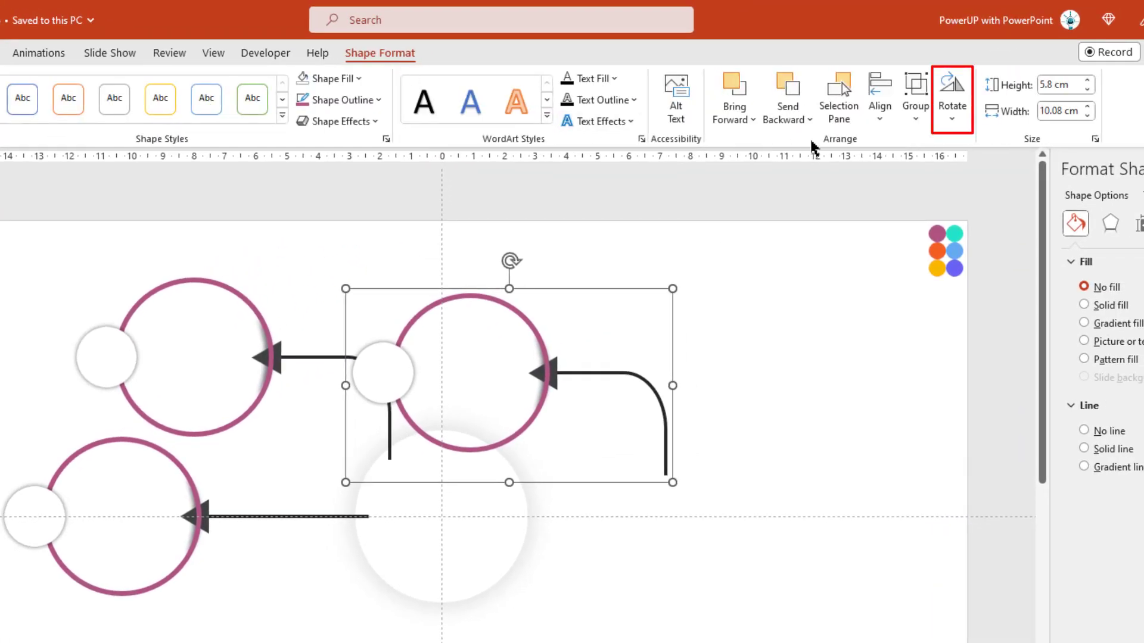
pyautogui.click(952, 117)
pyautogui.click(973, 192)
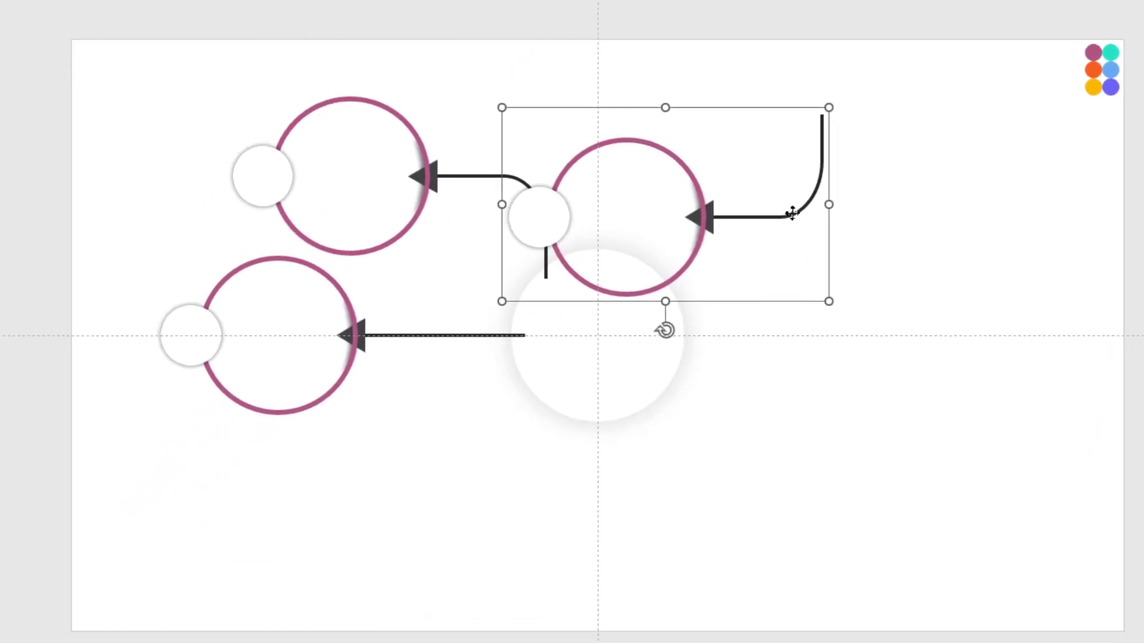
pyautogui.moveTo(792, 212); pyautogui.dragTo(515, 486)
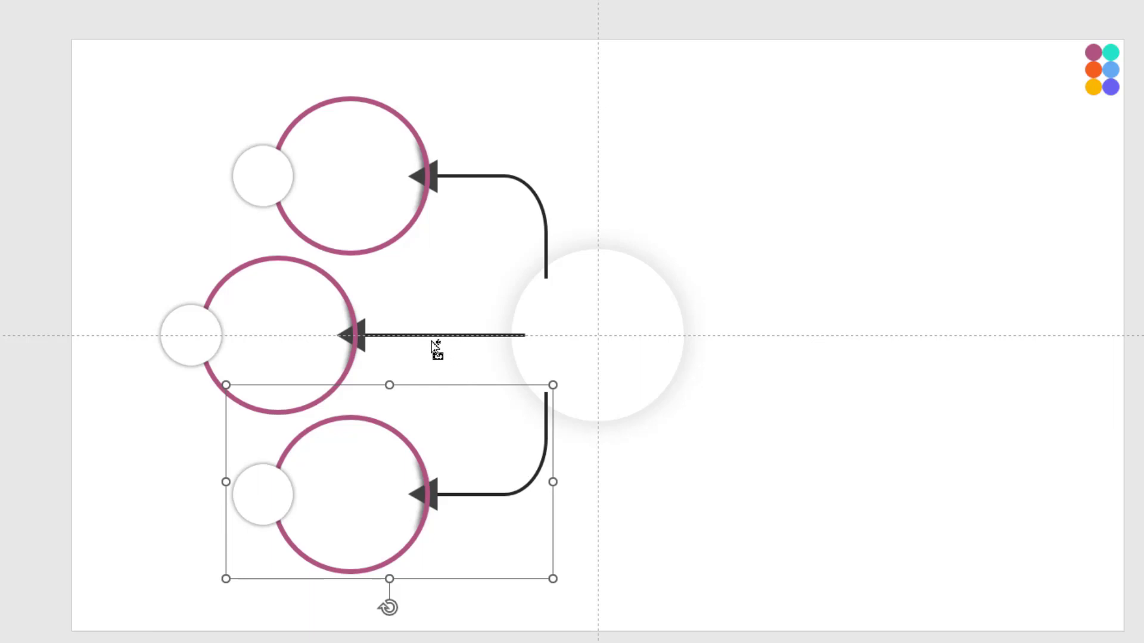
# Group the three left rings and arrows, duplicate the group, and move the copy right
pyautogui.click(208, 226)
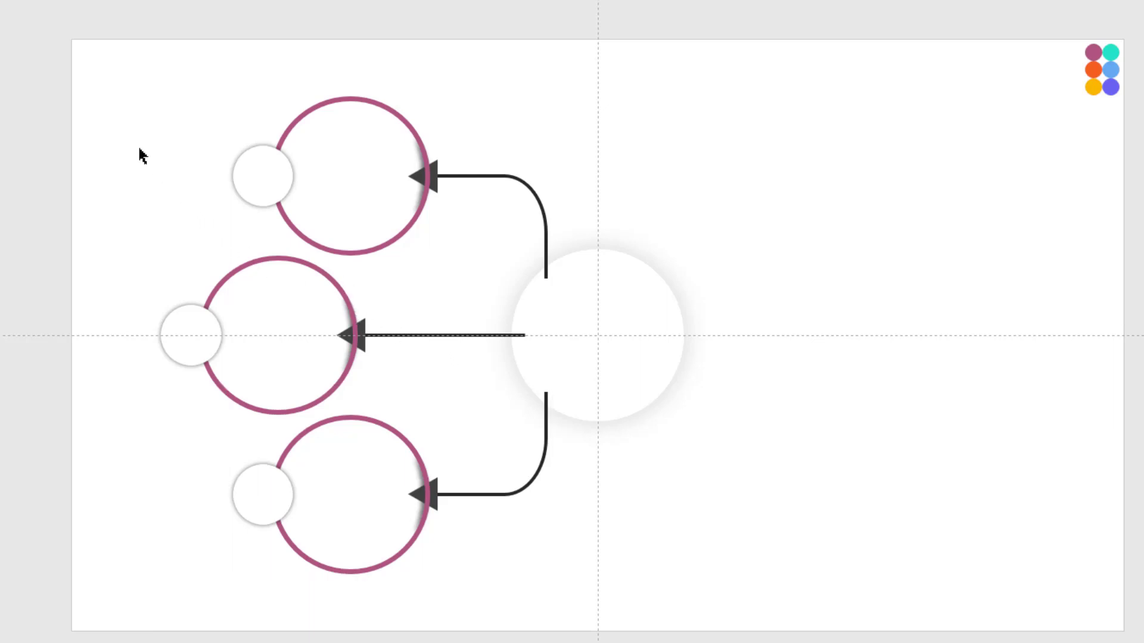
pyautogui.moveTo(114, 61); pyautogui.dragTo(583, 621)
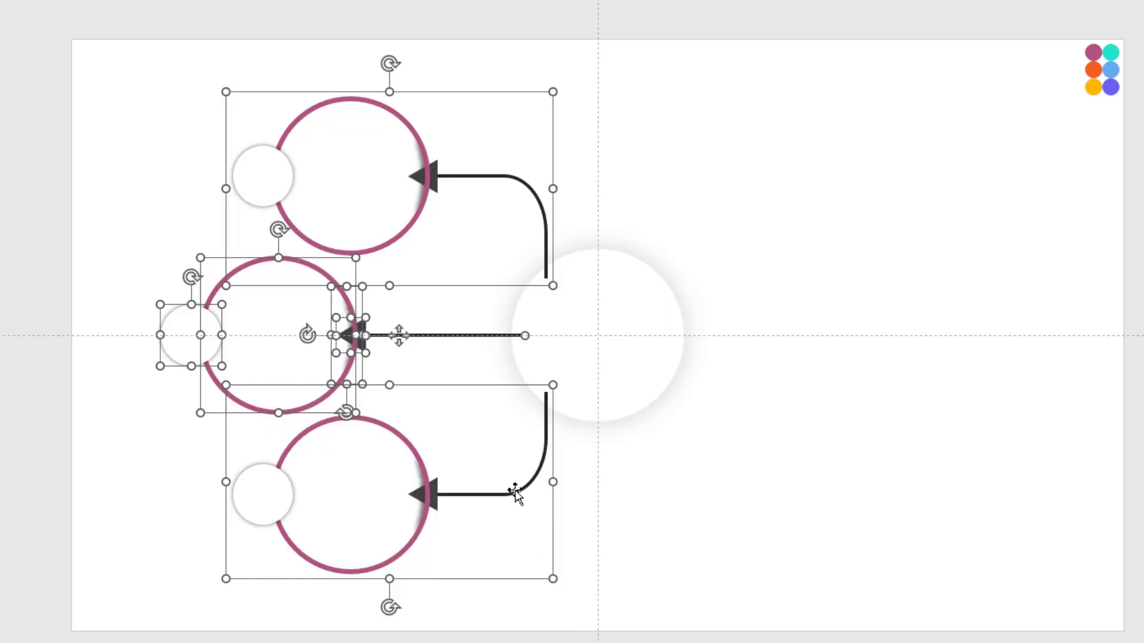
pyautogui.rightClick(515, 492)
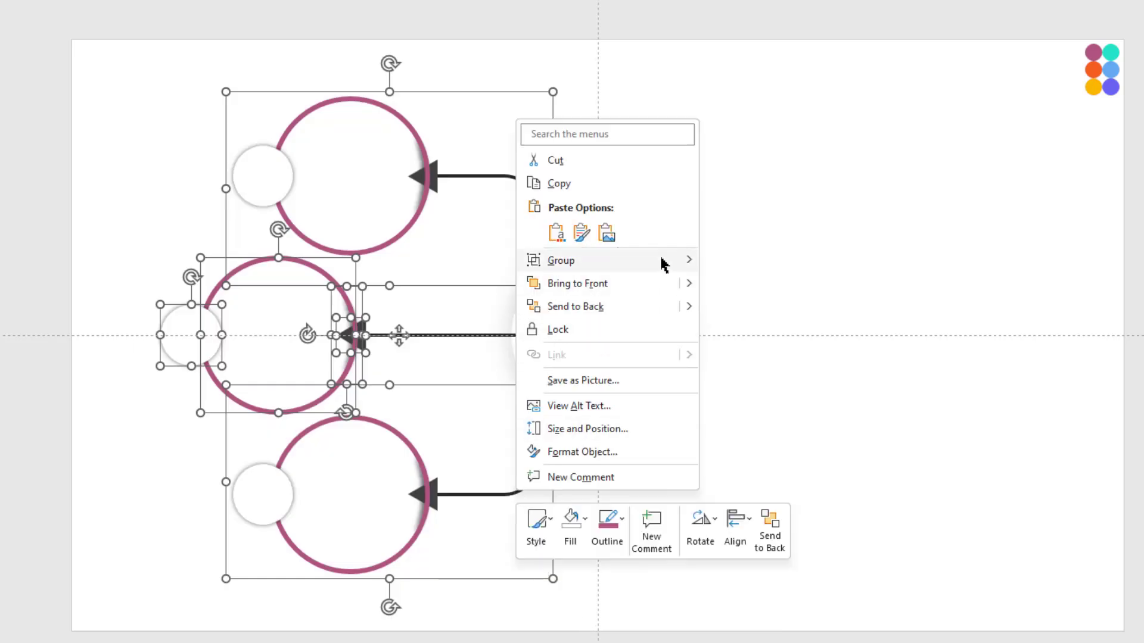
pyautogui.click(742, 263)
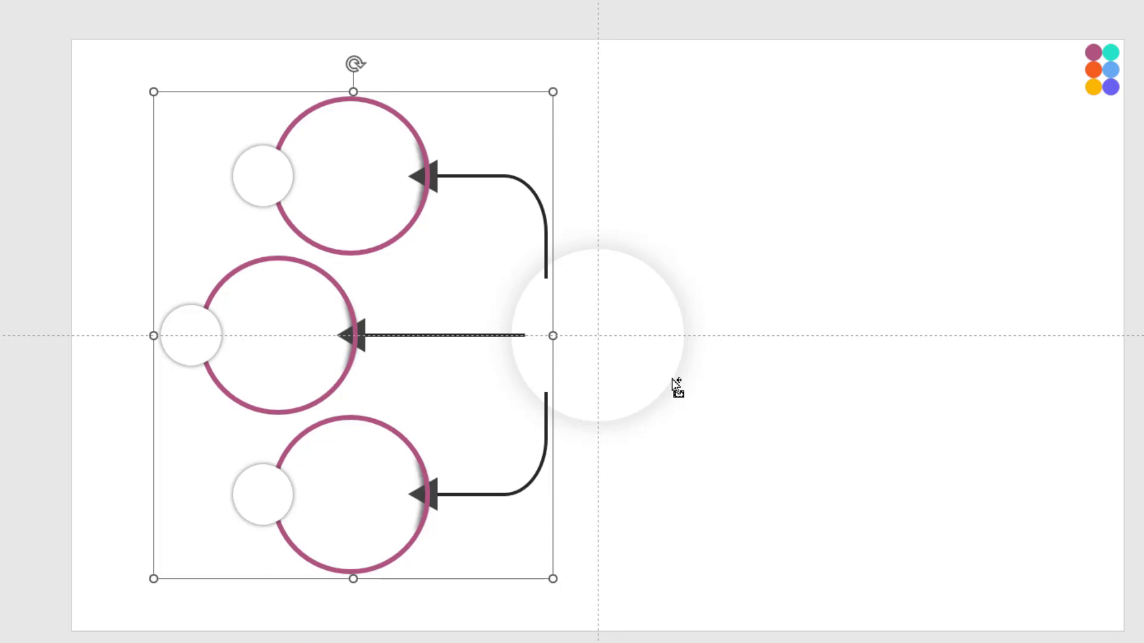
pyautogui.hotkey('ctrl', 'd')
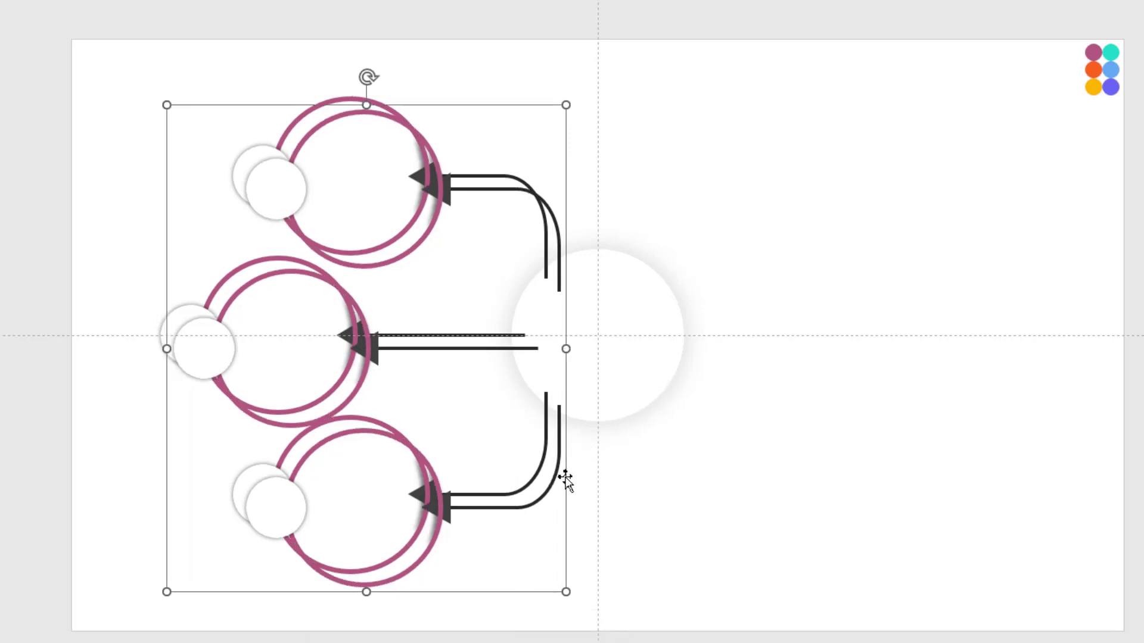
pyautogui.moveTo(565, 475); pyautogui.dragTo(876, 467)
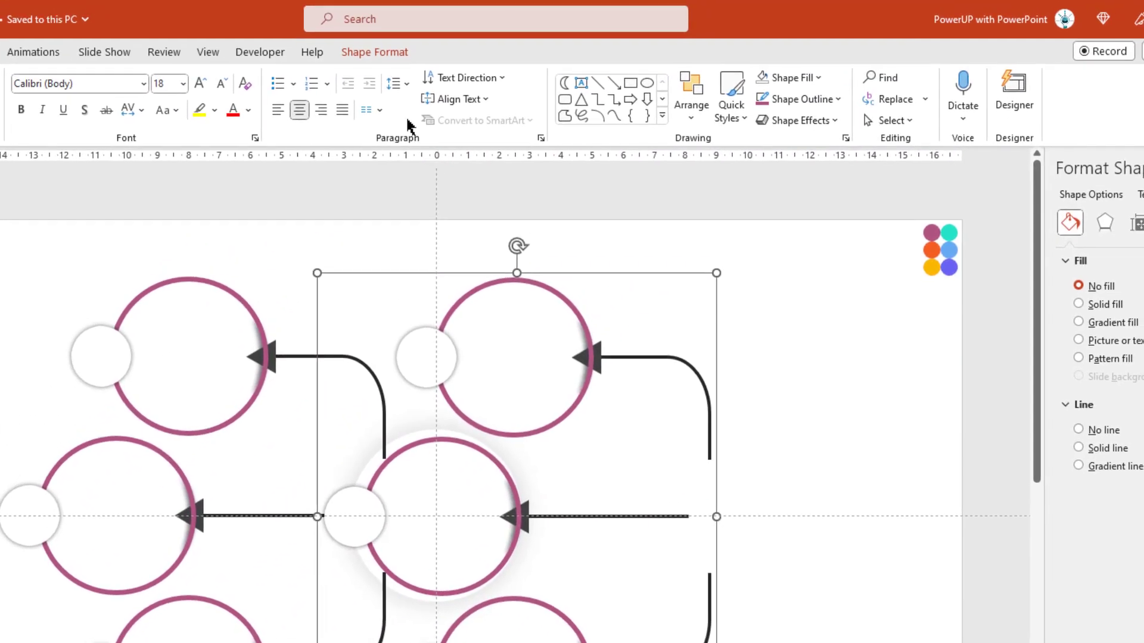
# Flip the duplicate group horizontally and shift it further right of the centre circle
pyautogui.click(374, 52)
pyautogui.click(946, 104)
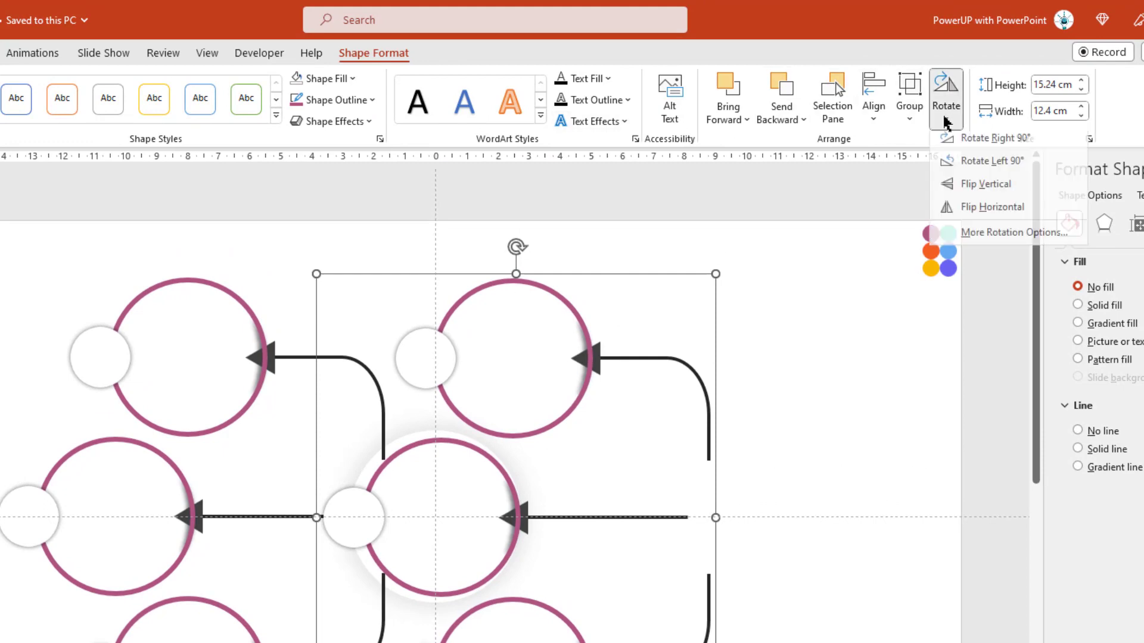
pyautogui.click(965, 215)
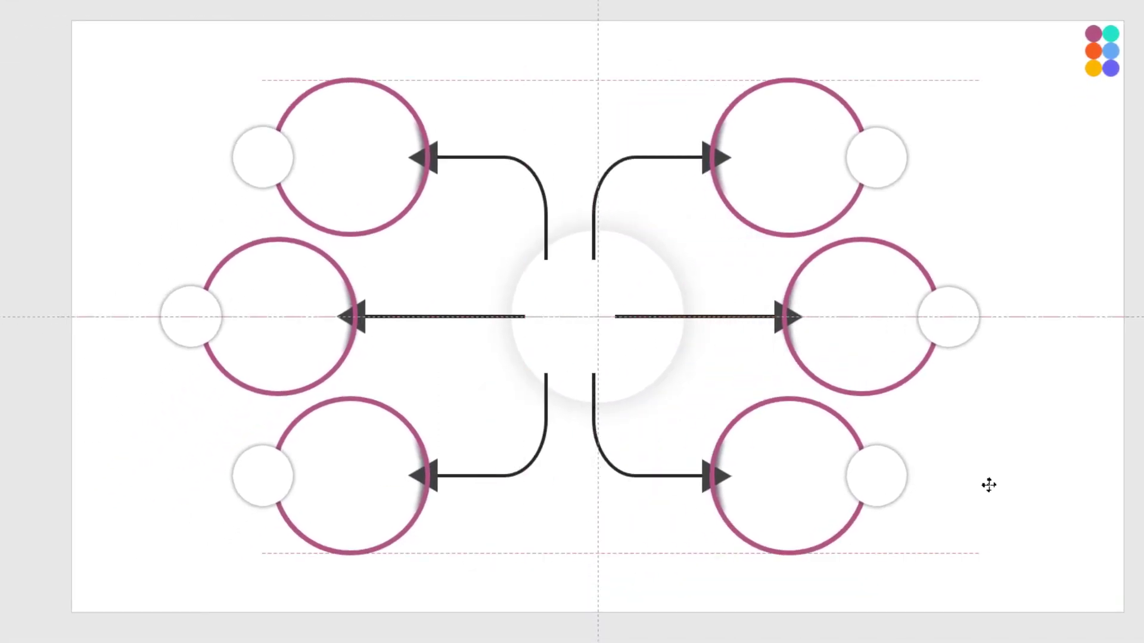
pyautogui.moveTo(989, 485); pyautogui.dragTo(1040, 484)
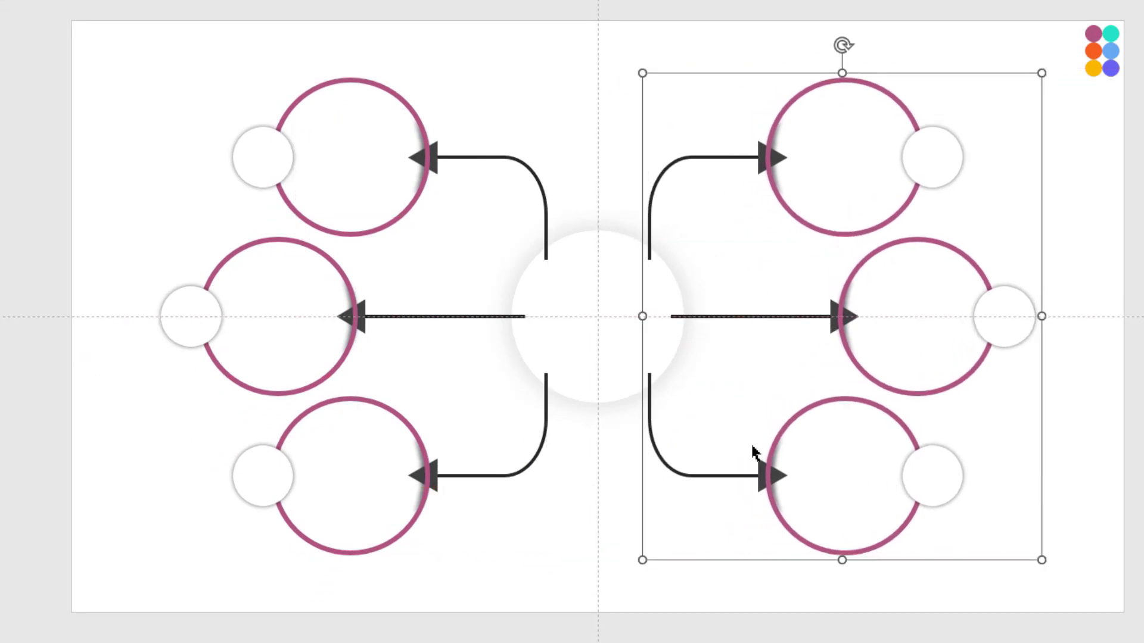
# Send both ring groups behind the centre circle
pyautogui.keyDown('shift'); pyautogui.click(538, 472); pyautogui.keyUp('shift')
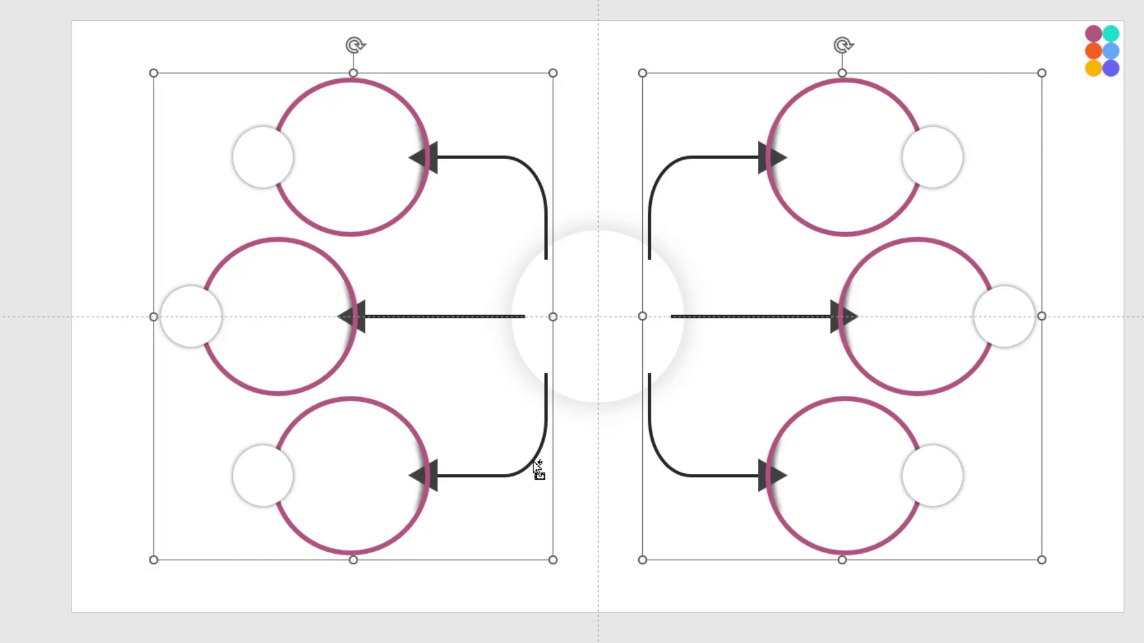
pyautogui.rightClick(530, 460)
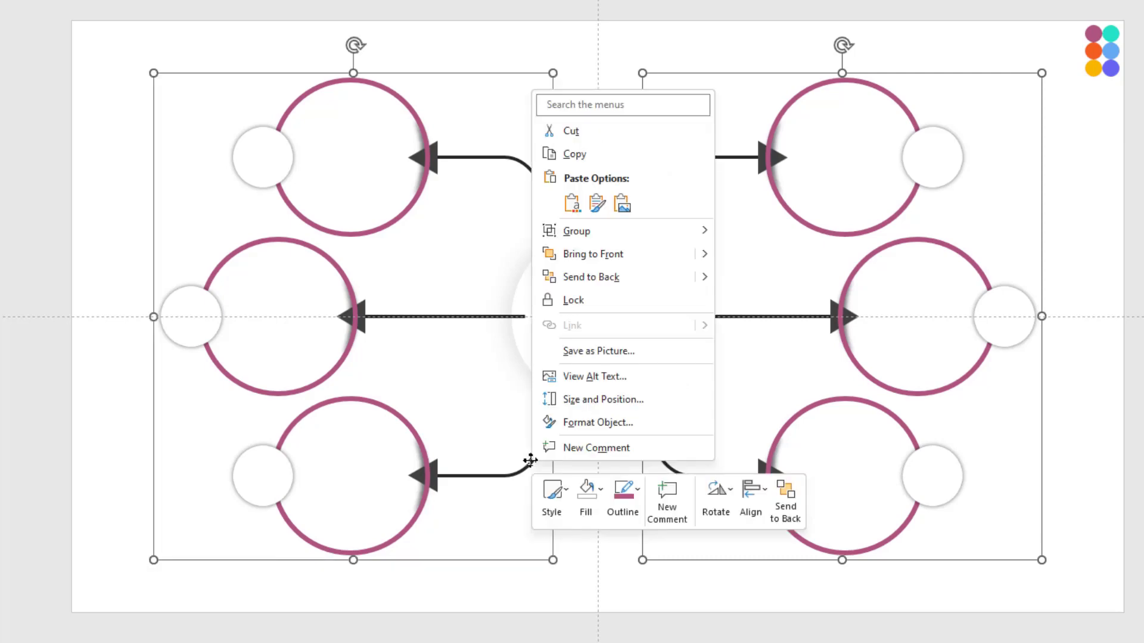
pyautogui.click(595, 278)
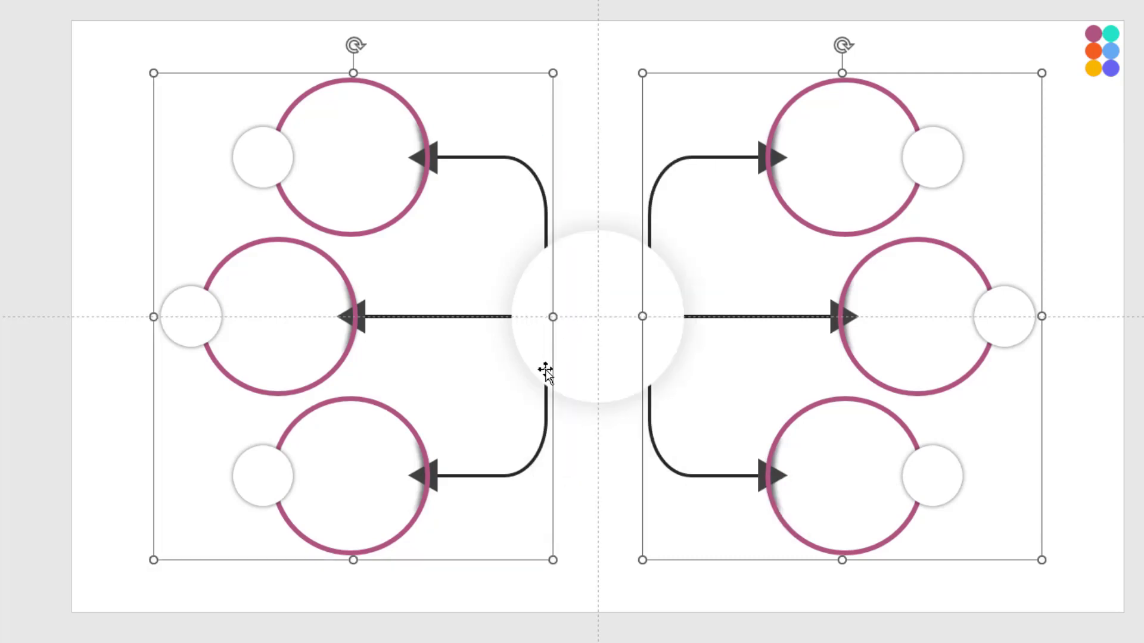
# Ungroup both ring groups into separate shapes and clear the selection
pyautogui.rightClick(524, 466)
pyautogui.moveTo(571, 237)
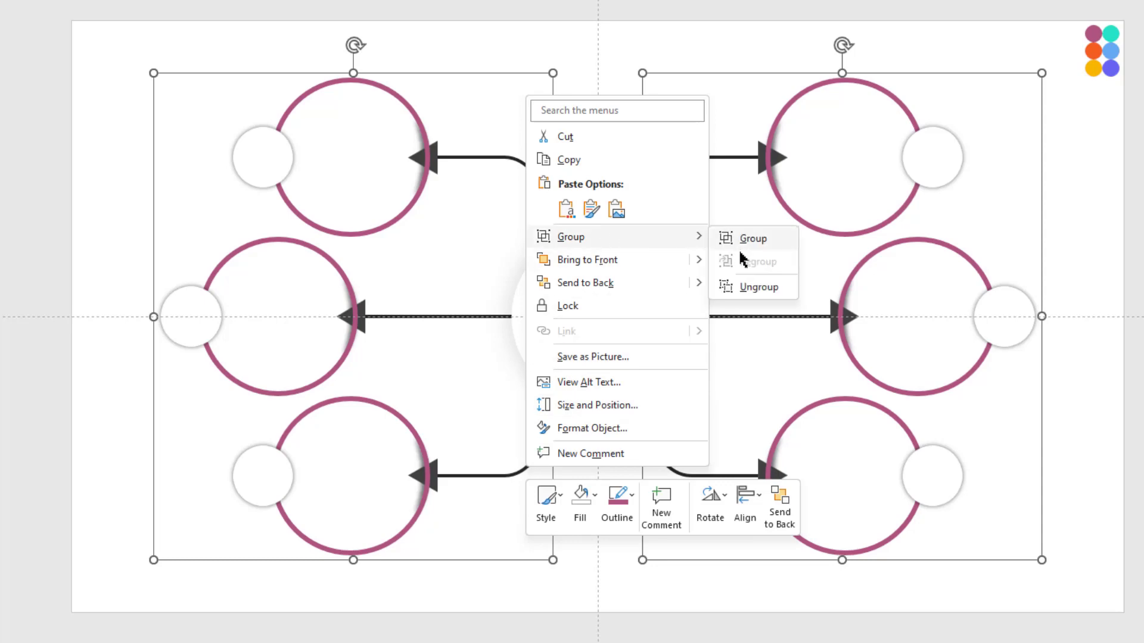
pyautogui.click(744, 288)
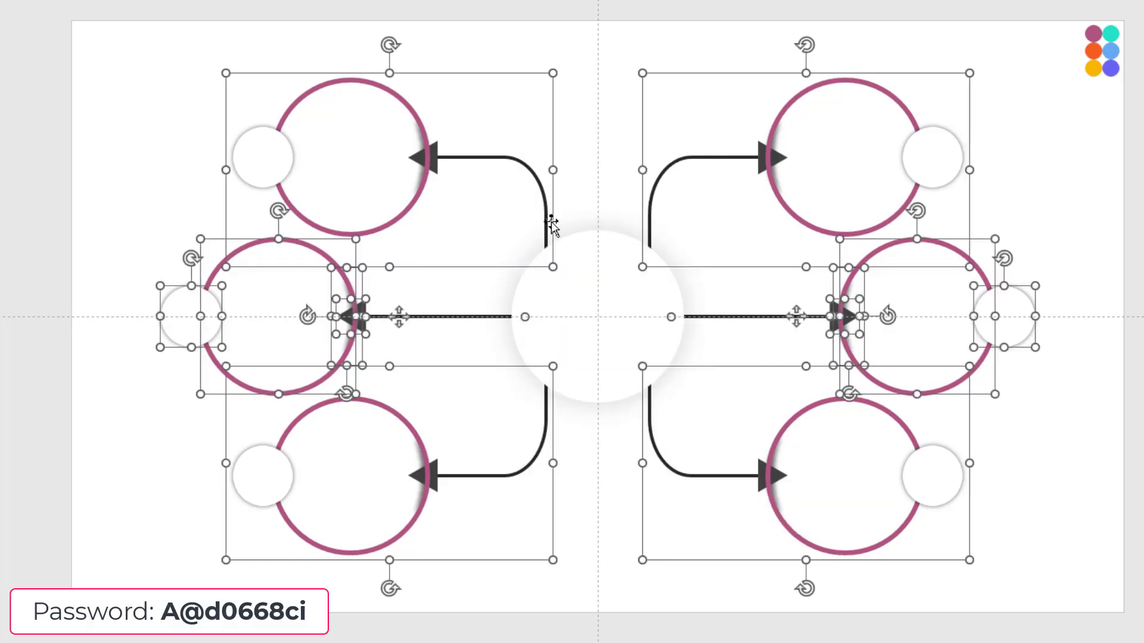
pyautogui.rightClick(551, 225)
pyautogui.moveTo(597, 362)
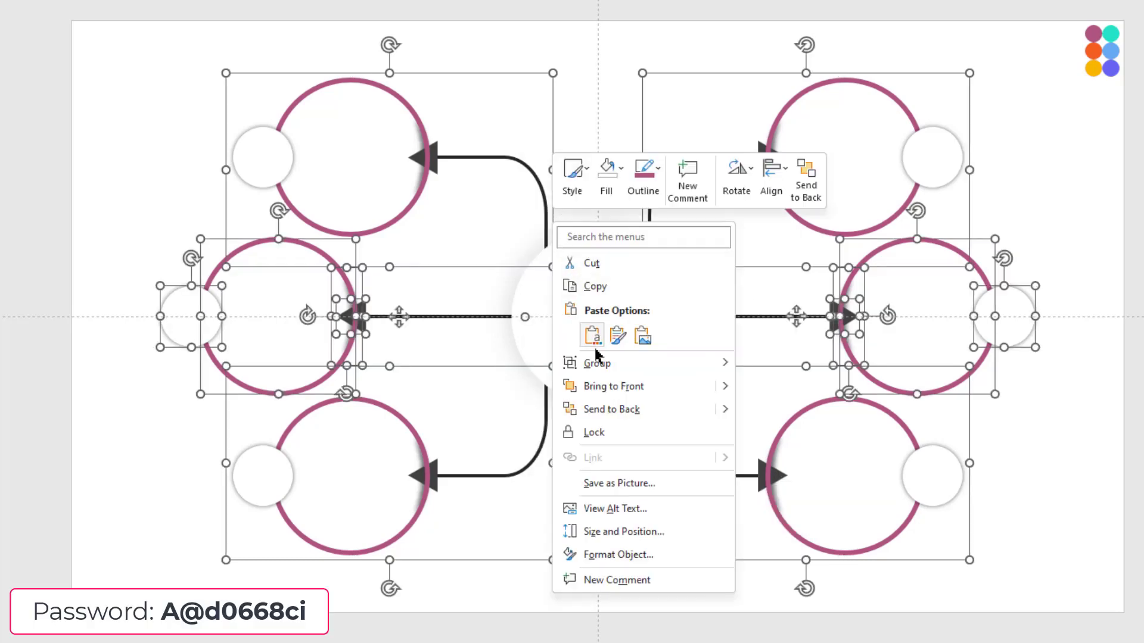
pyautogui.click(777, 411)
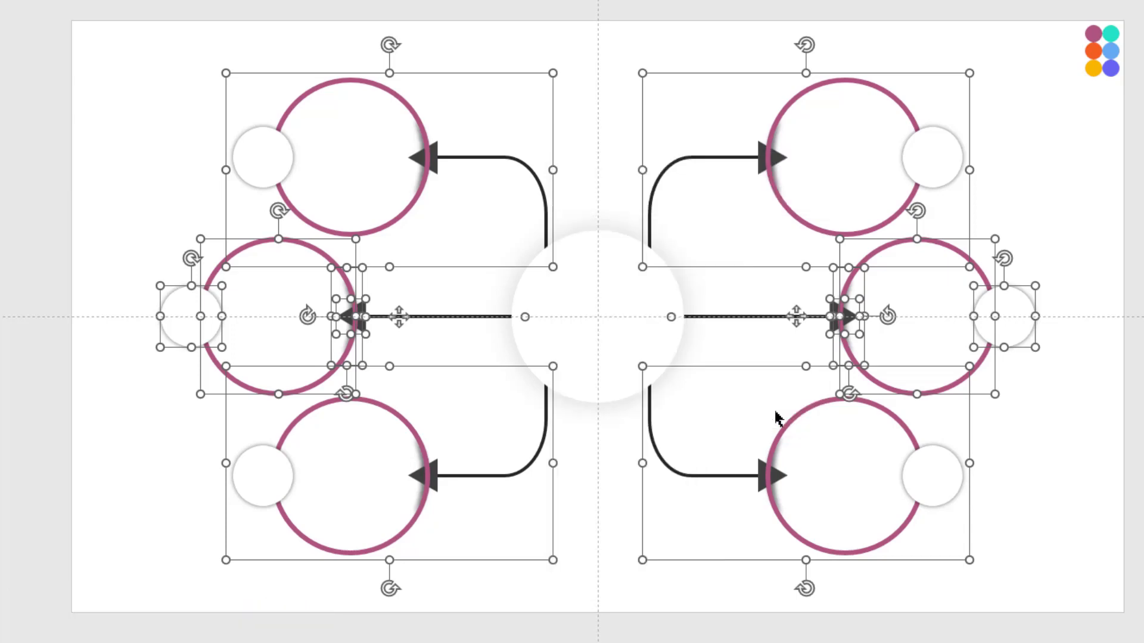
pyautogui.click(457, 296)
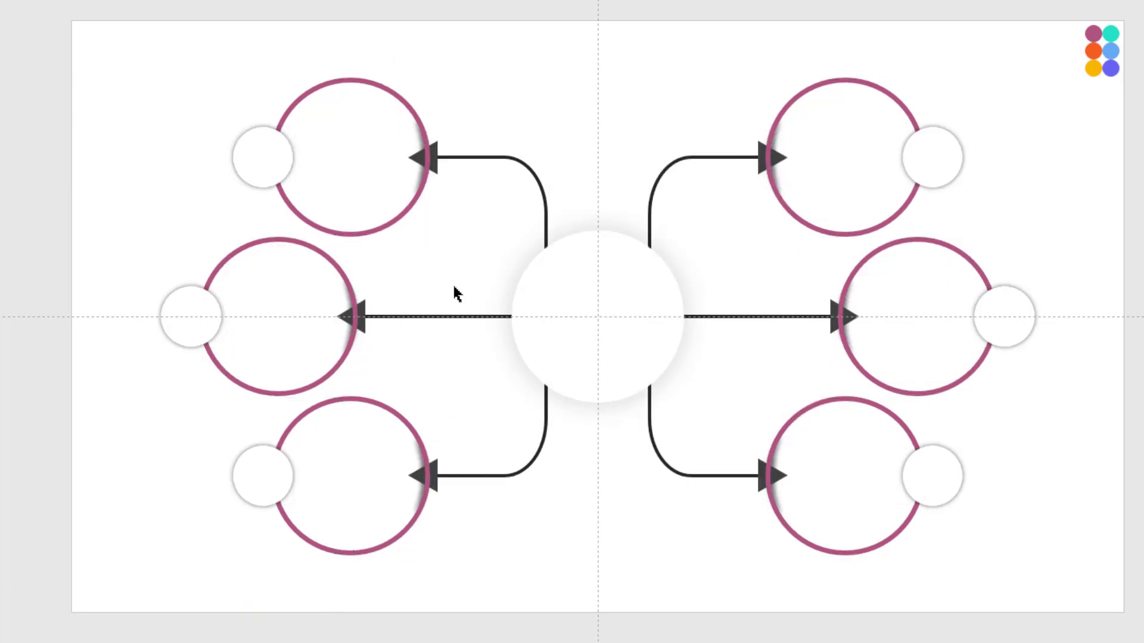
# Eyedrop the colour dots to give the middle-left ring an orange outline and bottom-left ring yellow
pyautogui.click(346, 279)
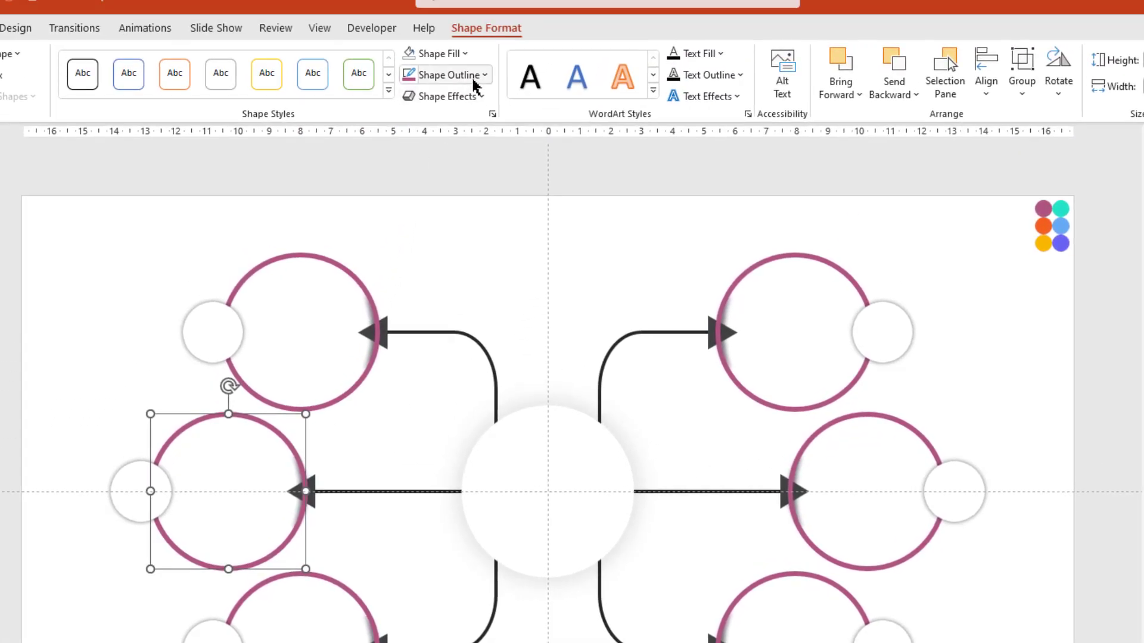
pyautogui.click(472, 76)
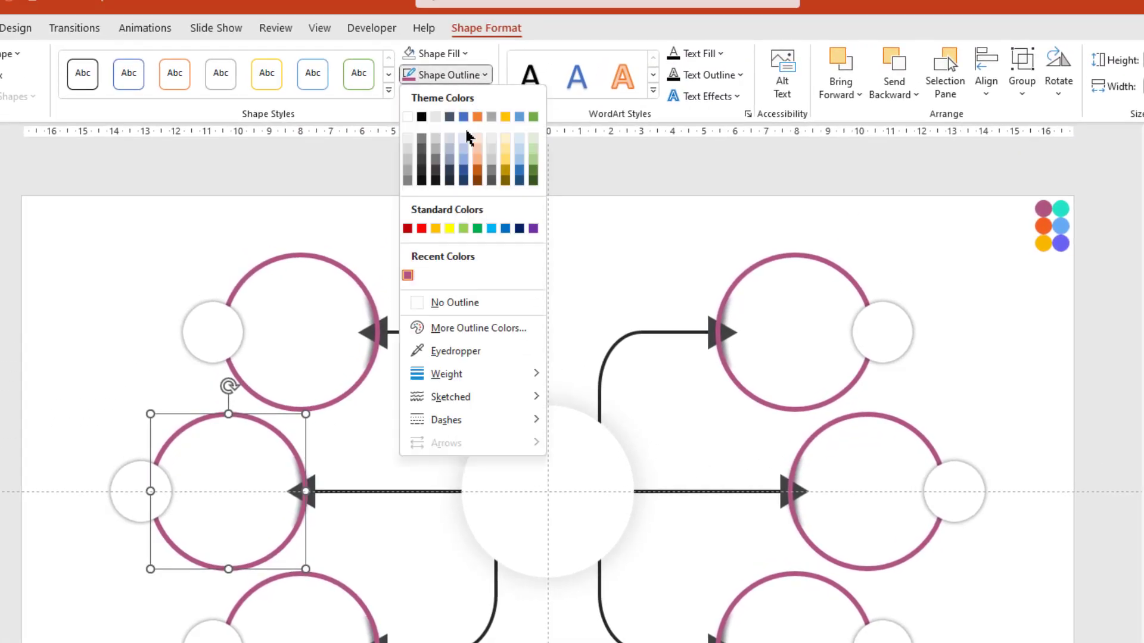
pyautogui.click(442, 352)
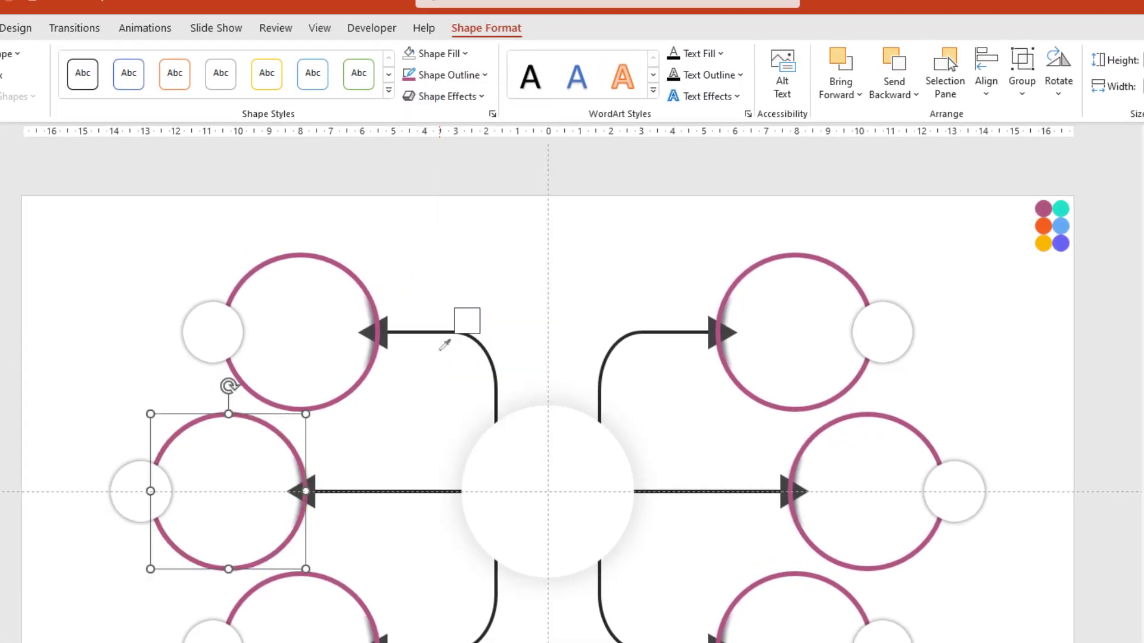
pyautogui.click(1045, 224)
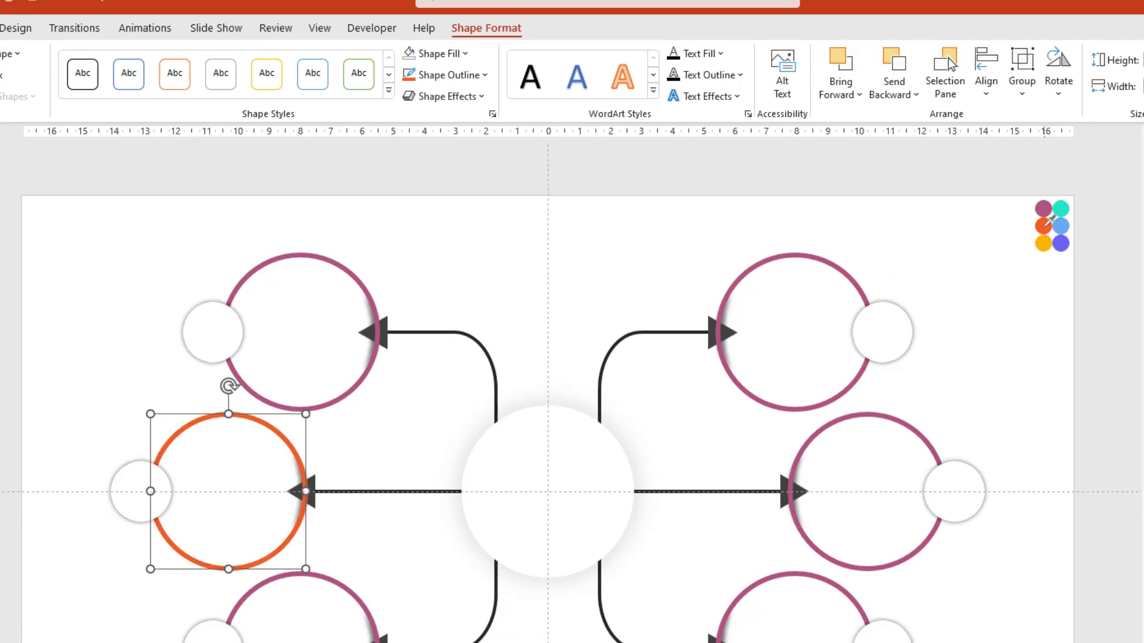
pyautogui.click(337, 582)
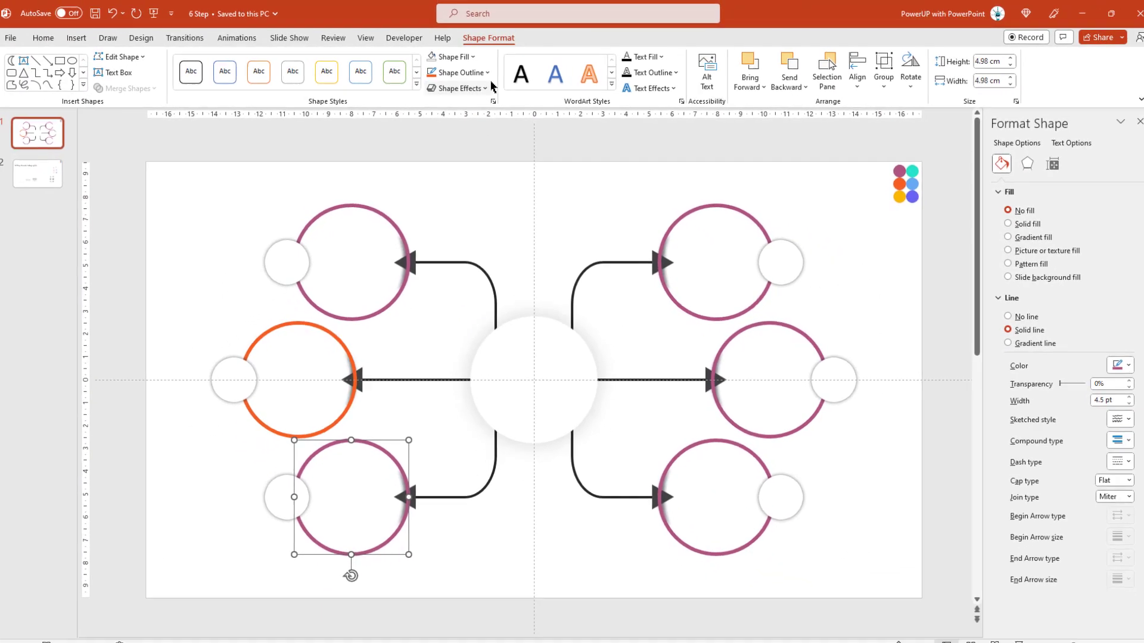
pyautogui.click(488, 72)
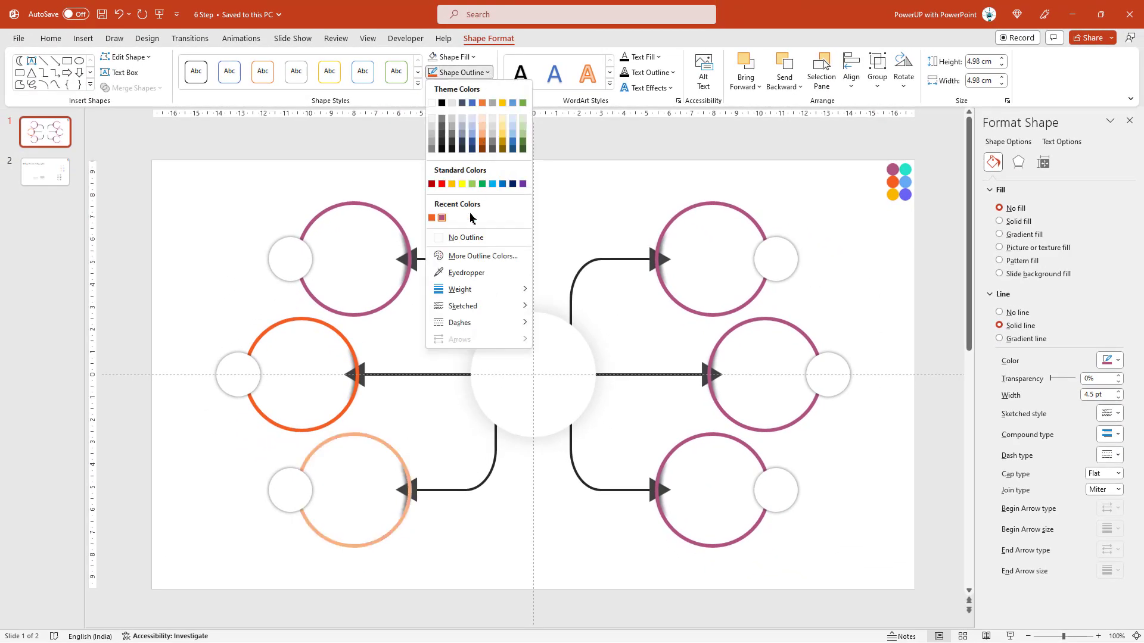
pyautogui.click(454, 271)
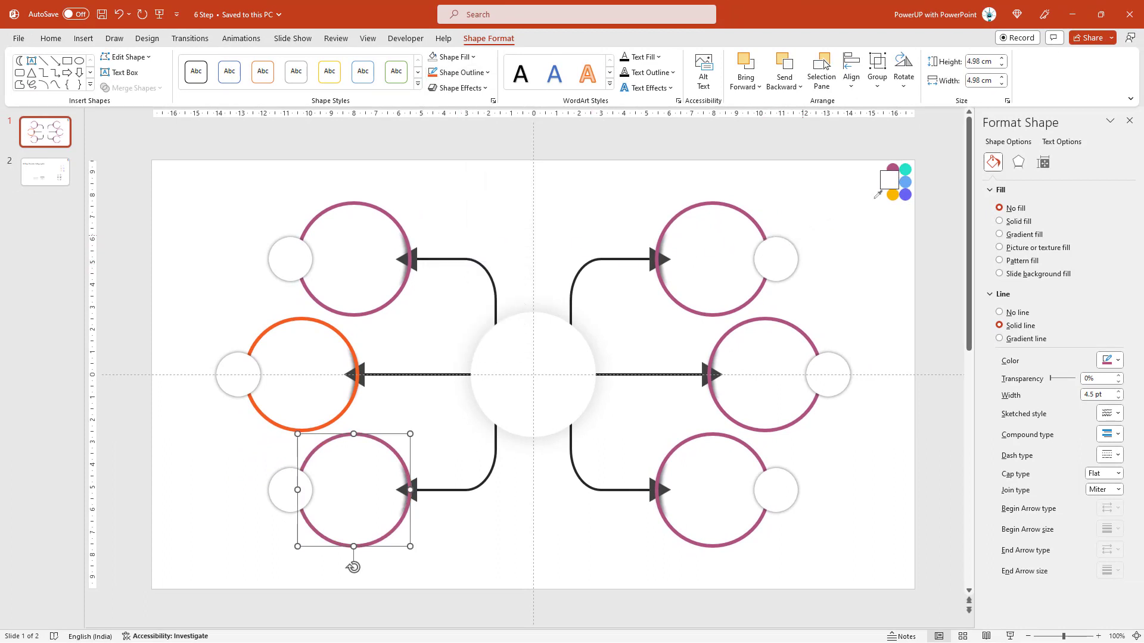
pyautogui.click(893, 194)
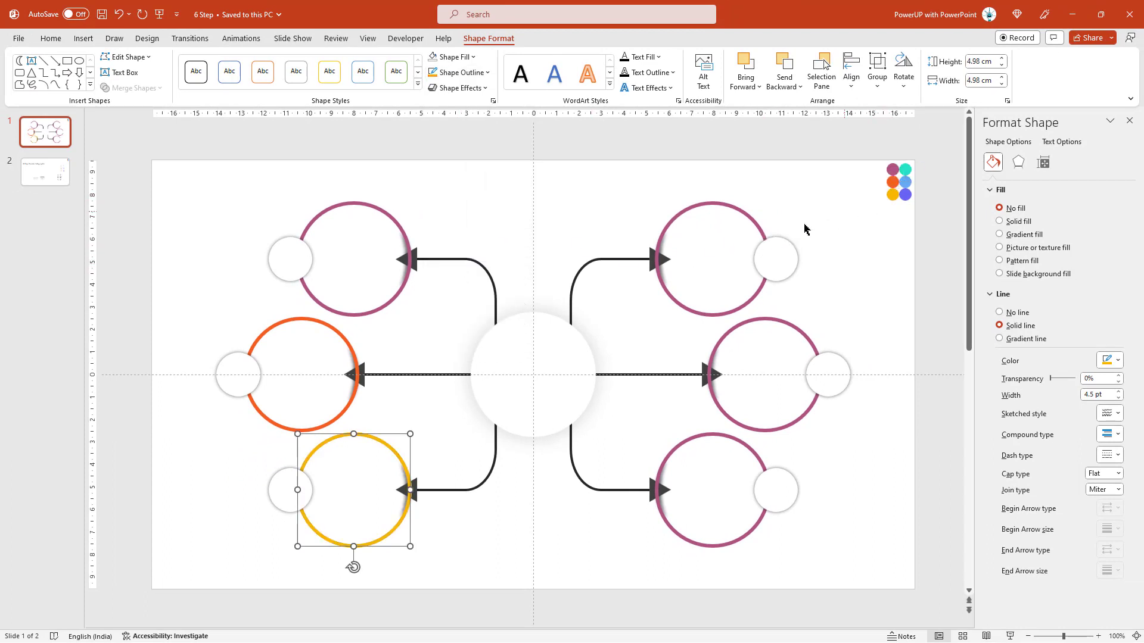
# Eyedrop outline colours for the right rings: top teal, middle blue, bottom violet
pyautogui.click(706, 205)
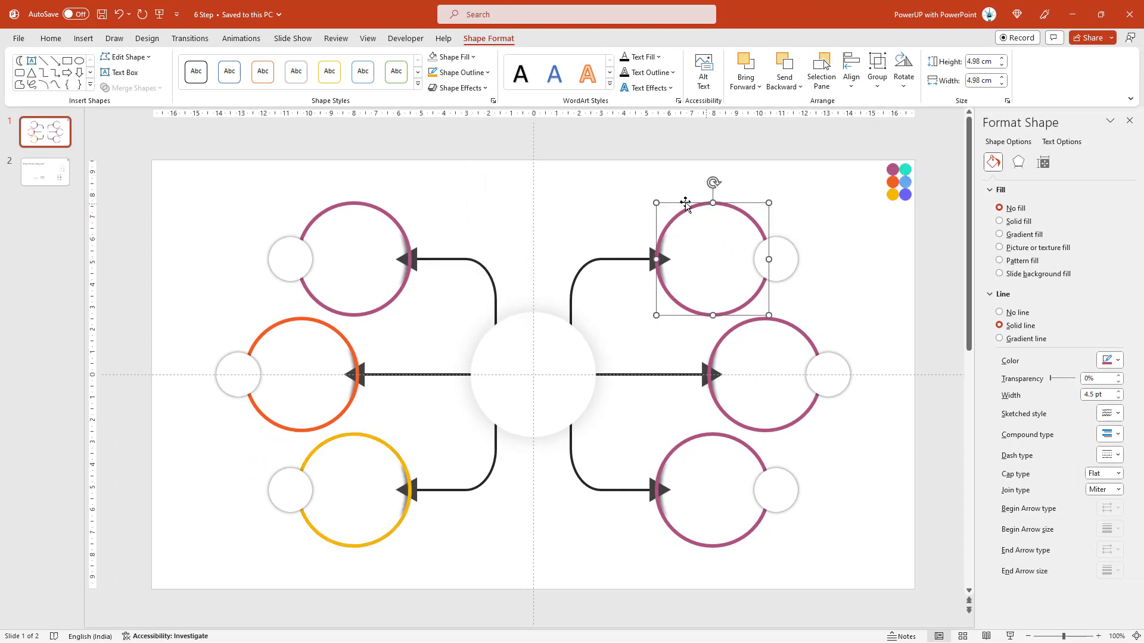
pyautogui.click(463, 72)
pyautogui.click(466, 272)
pyautogui.click(906, 170)
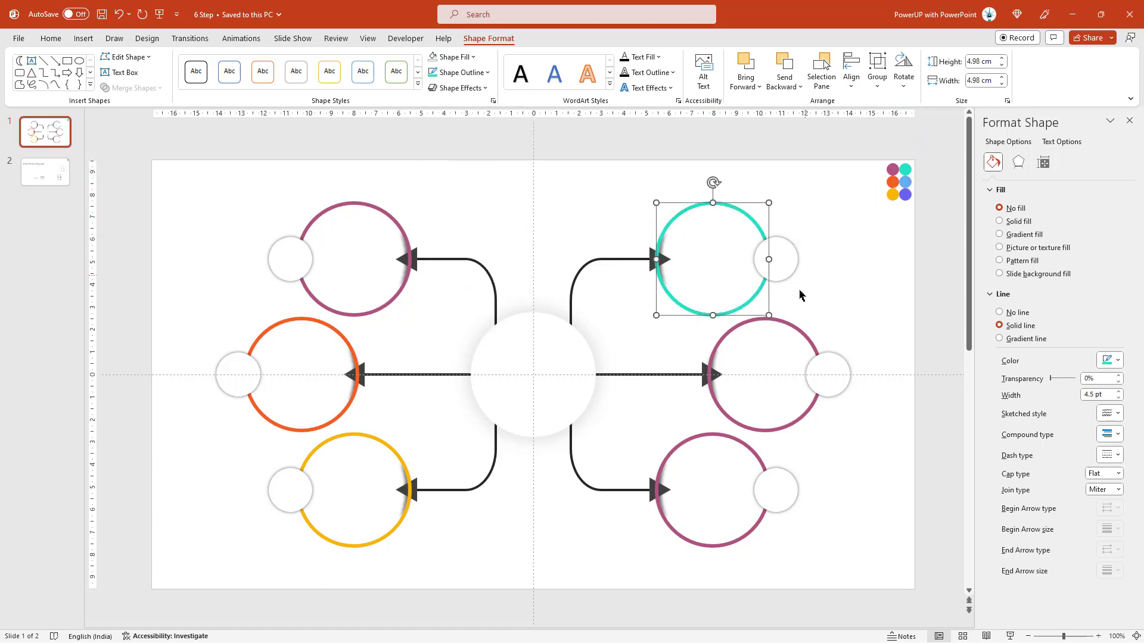
pyautogui.click(788, 326)
pyautogui.click(462, 72)
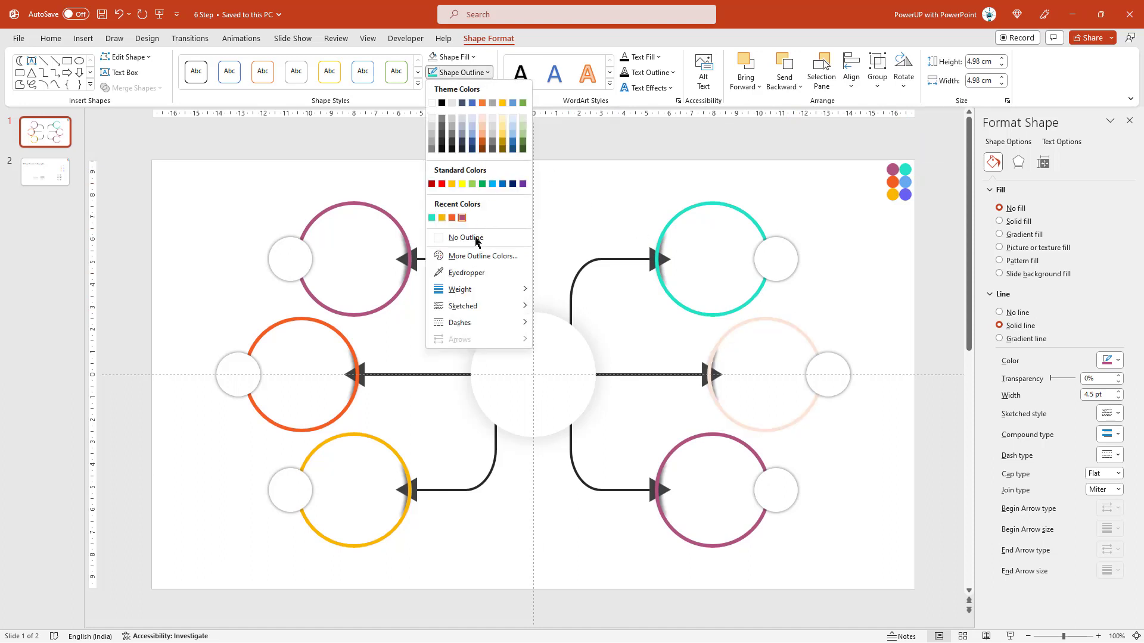
pyautogui.click(467, 273)
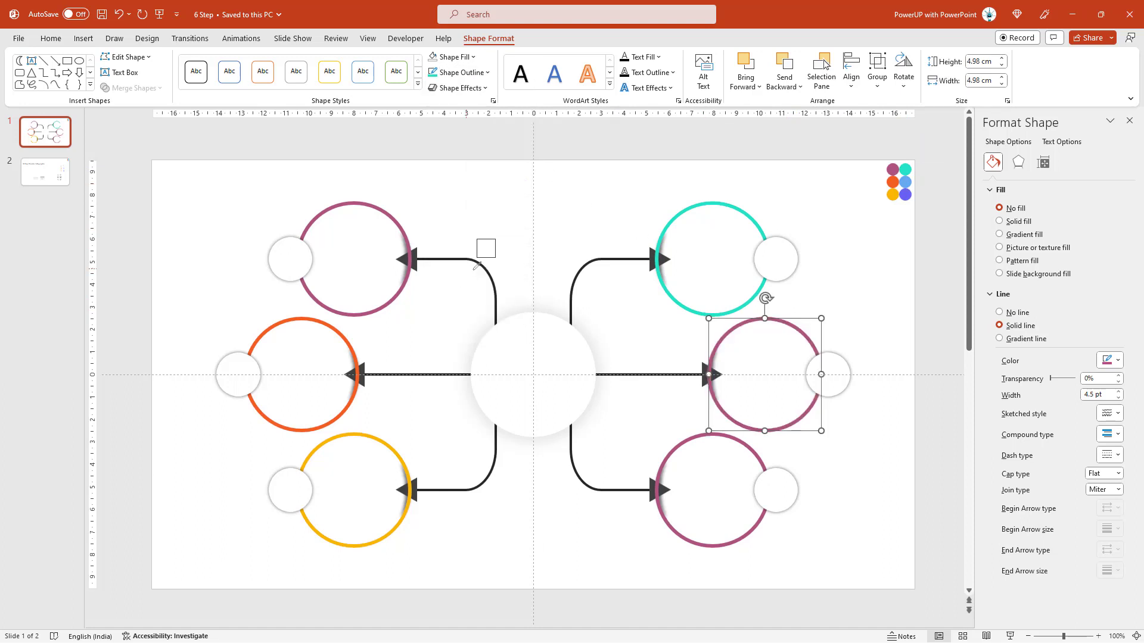
pyautogui.click(911, 177)
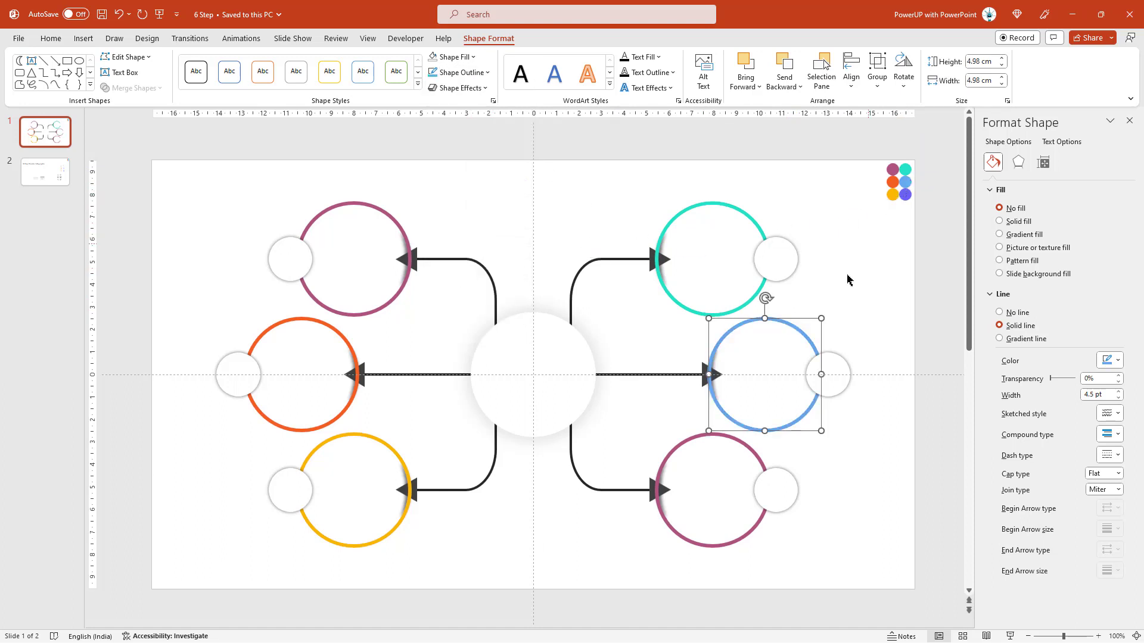
pyautogui.click(698, 440)
pyautogui.click(487, 72)
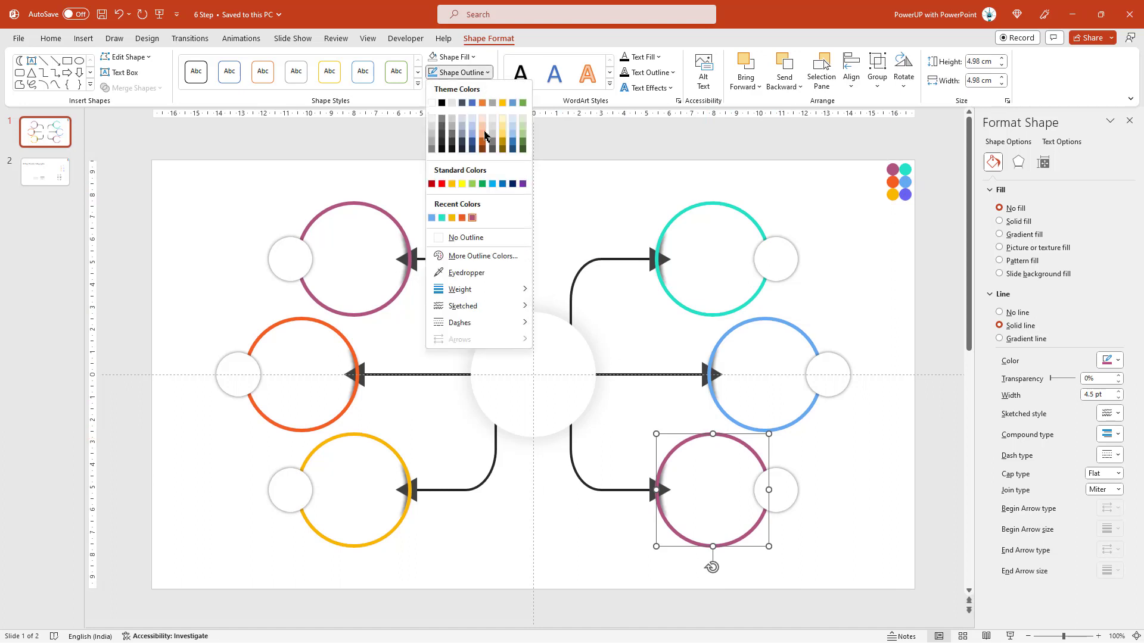
pyautogui.click(468, 272)
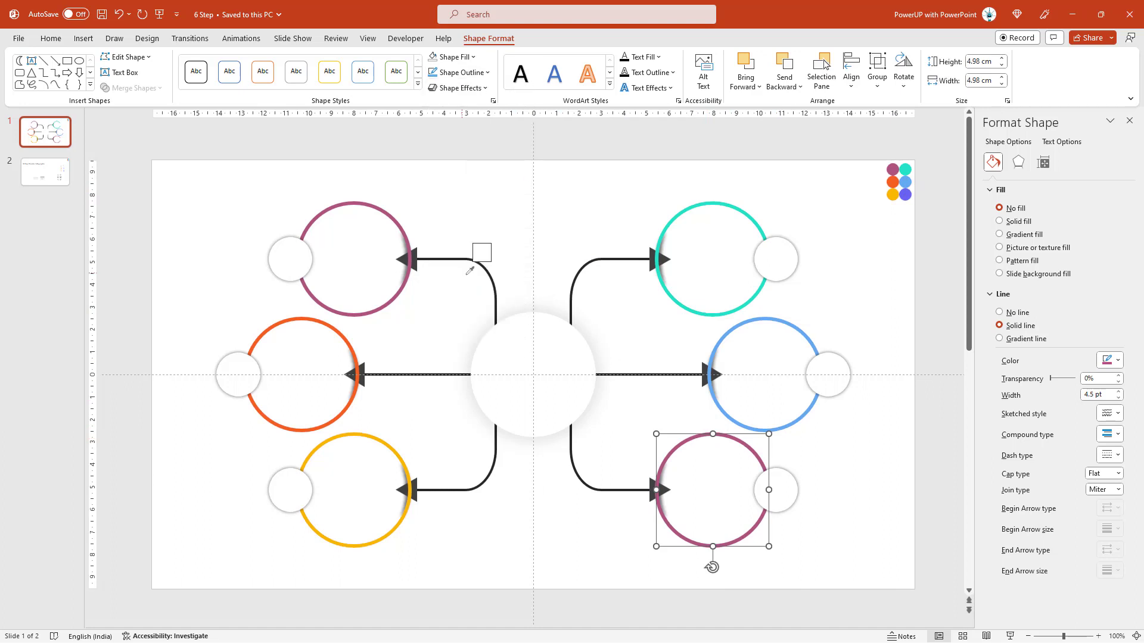
pyautogui.click(907, 193)
pyautogui.click(630, 190)
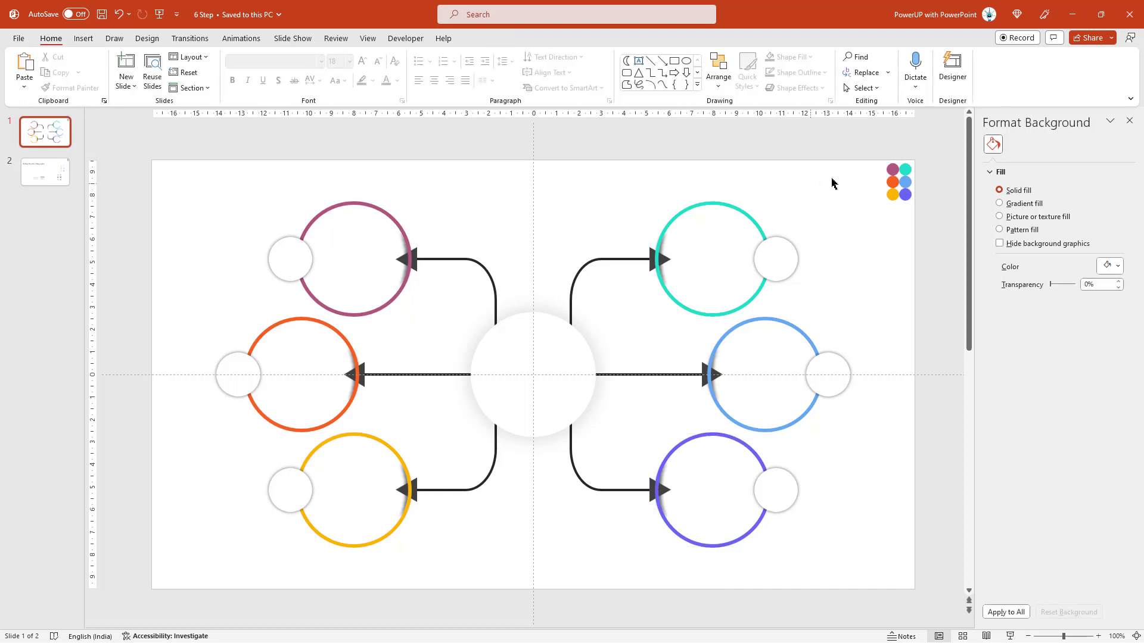
# Bring the six colour dots to the front, move them into the centre circle, and shrink them
pyautogui.moveTo(862, 154); pyautogui.dragTo(930, 238)
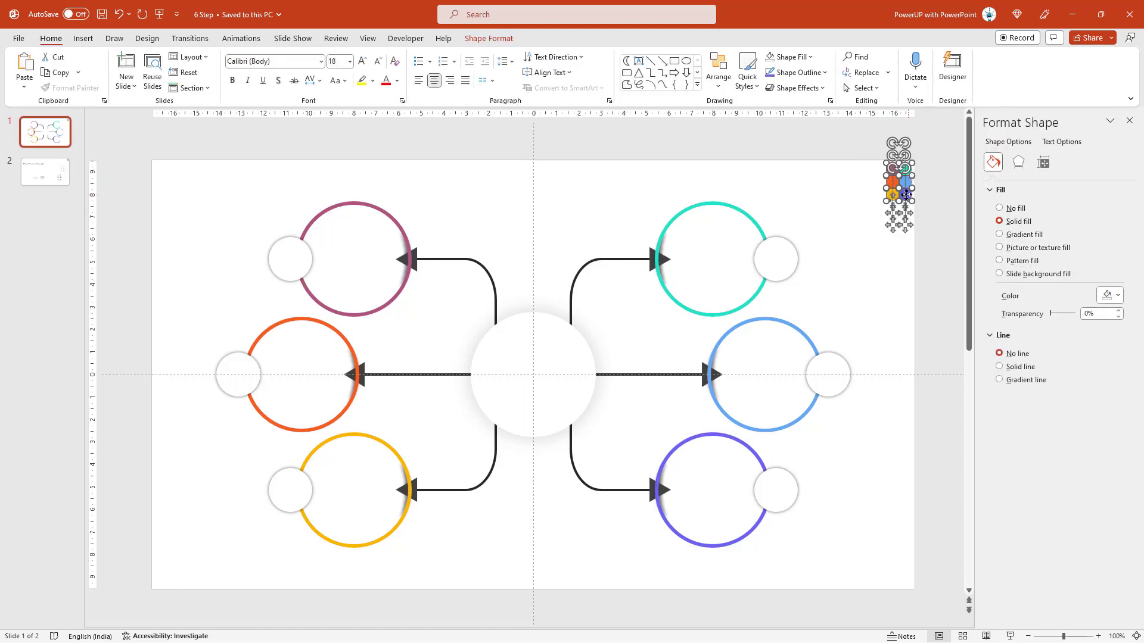
pyautogui.moveTo(905, 195)
pyautogui.mouseDown()
pyautogui.moveTo(830, 245)
pyautogui.moveTo(552, 381)
pyautogui.moveTo(535, 290)
pyautogui.mouseUp()
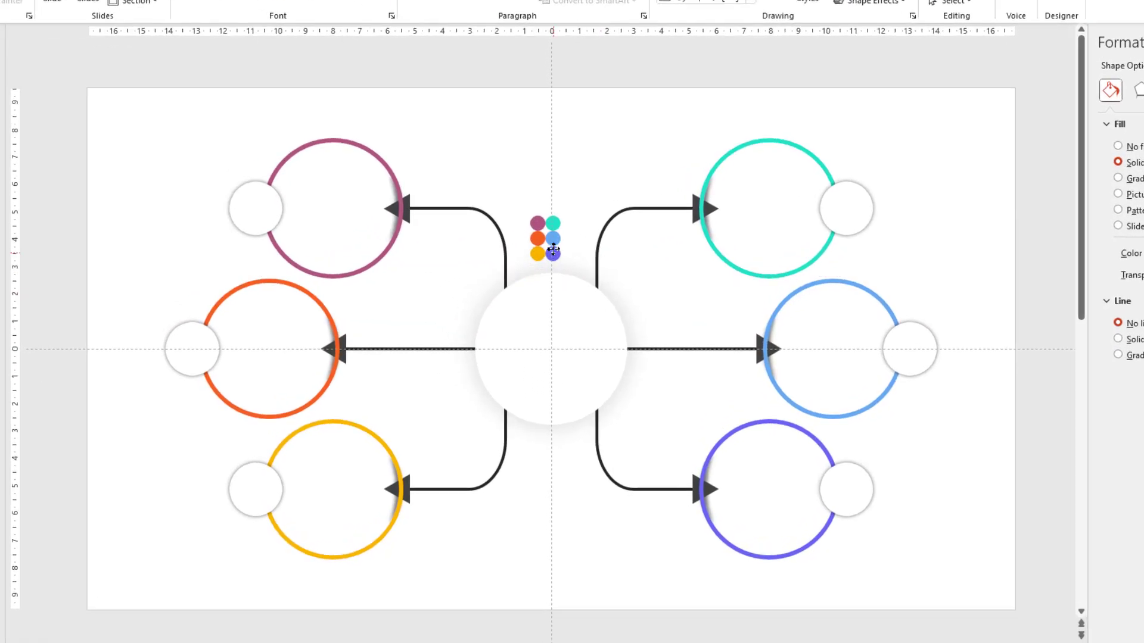
pyautogui.rightClick(572, 203)
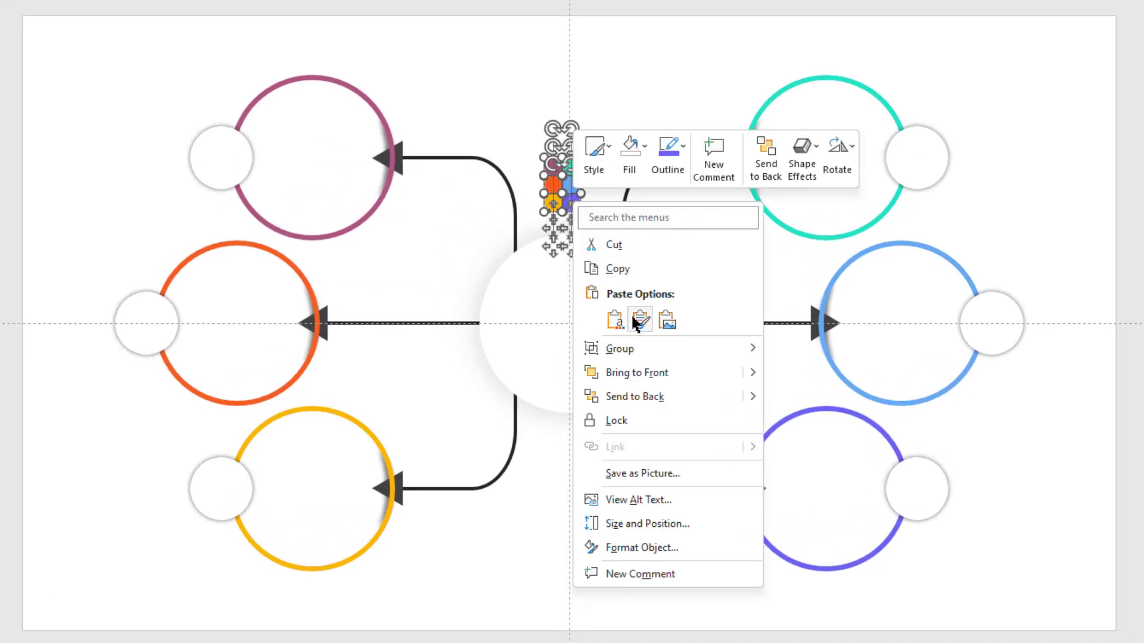
pyautogui.click(636, 373)
pyautogui.moveTo(572, 244); pyautogui.dragTo(578, 357)
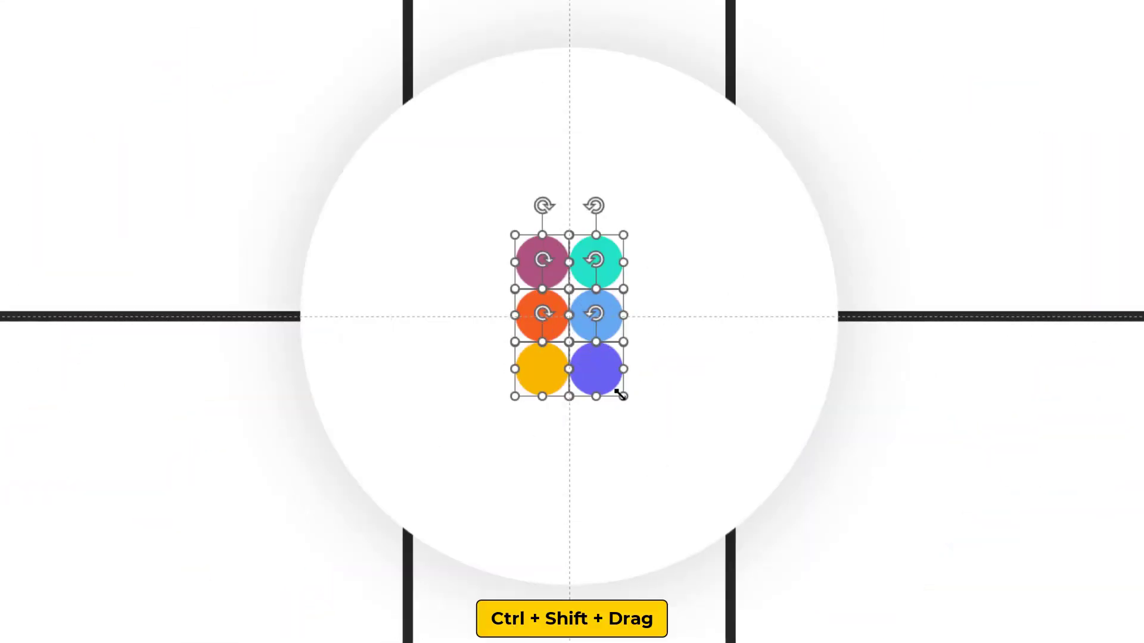
pyautogui.moveTo(619, 395); pyautogui.dragTo(612, 386)
pyautogui.click(622, 21)
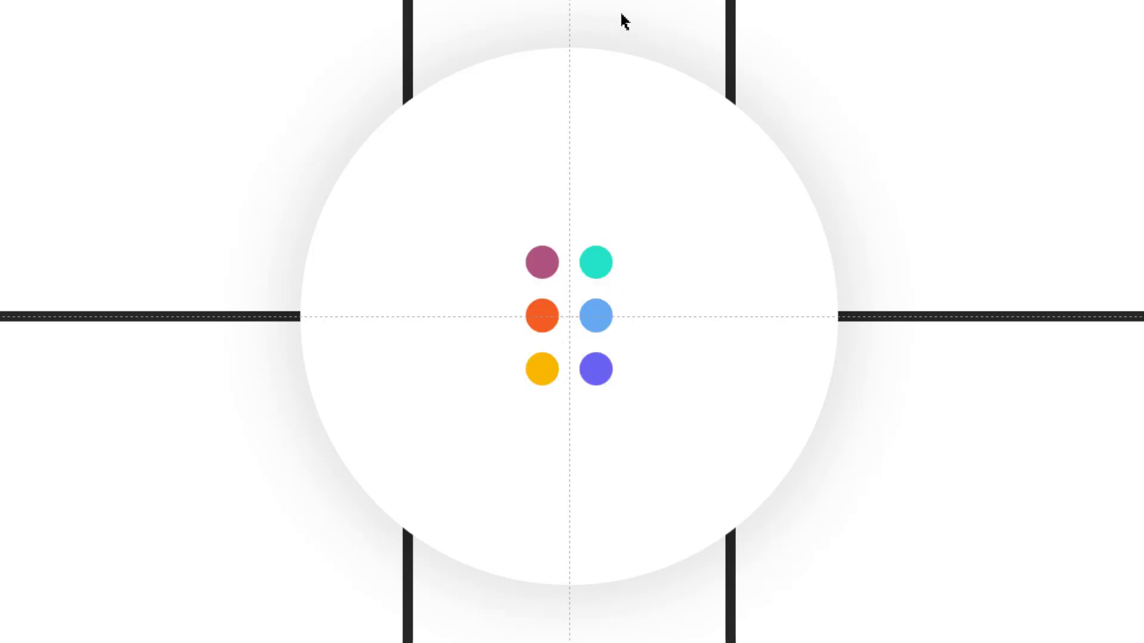
# Place each colour dot on the centre circle's rim where its matching connector begins
pyautogui.moveTo(547, 264); pyautogui.dragTo(414, 134)
pyautogui.moveTo(544, 370); pyautogui.dragTo(413, 499)
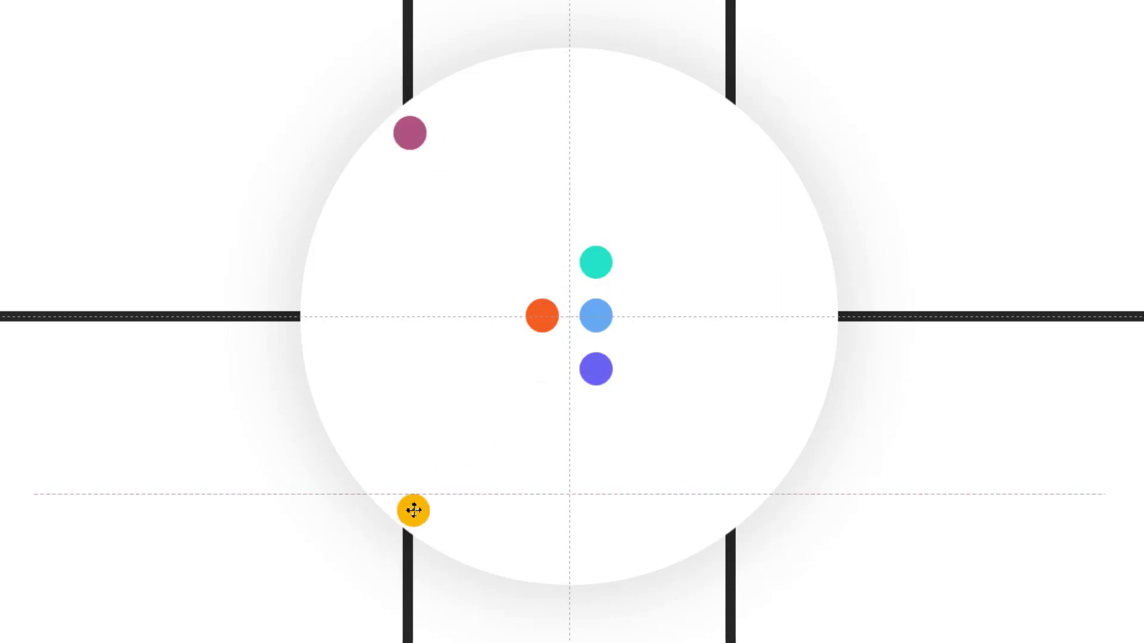
pyautogui.moveTo(543, 317); pyautogui.dragTo(330, 314)
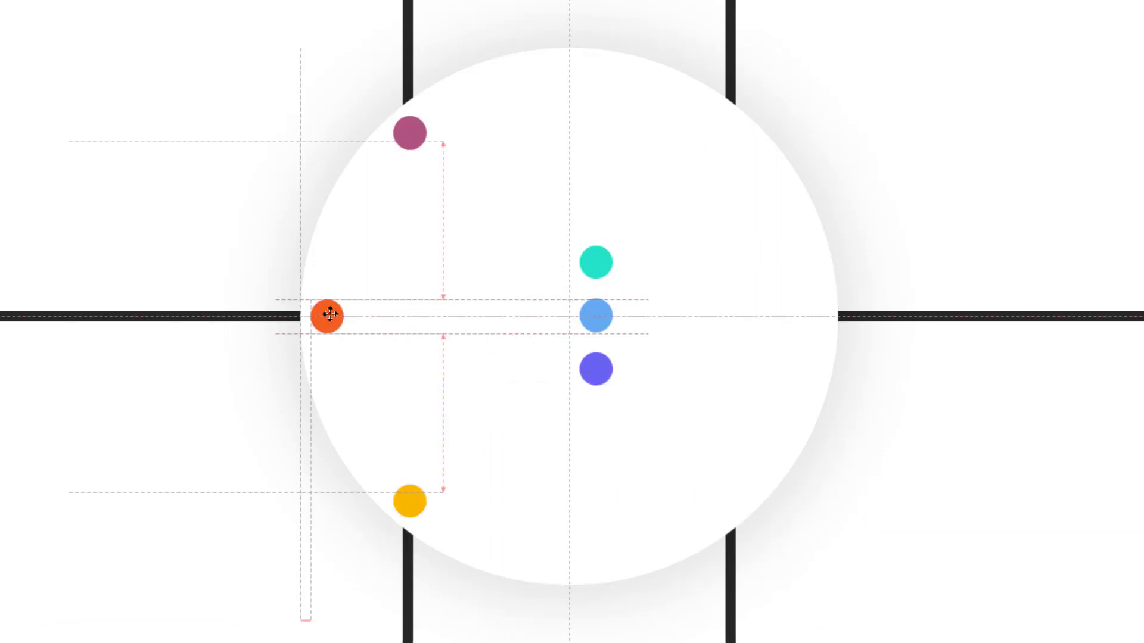
pyautogui.moveTo(593, 256); pyautogui.dragTo(726, 127)
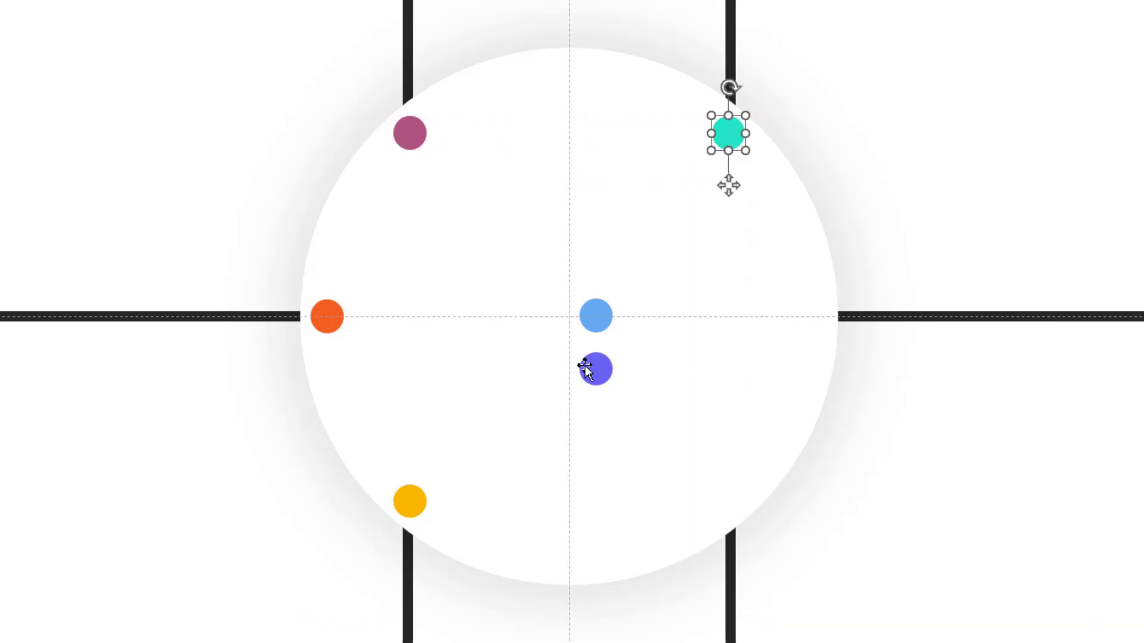
pyautogui.moveTo(585, 368); pyautogui.dragTo(717, 500)
pyautogui.moveTo(595, 320)
pyautogui.mouseDown()
pyautogui.moveTo(799, 326)
pyautogui.moveTo(812, 316)
pyautogui.mouseUp()
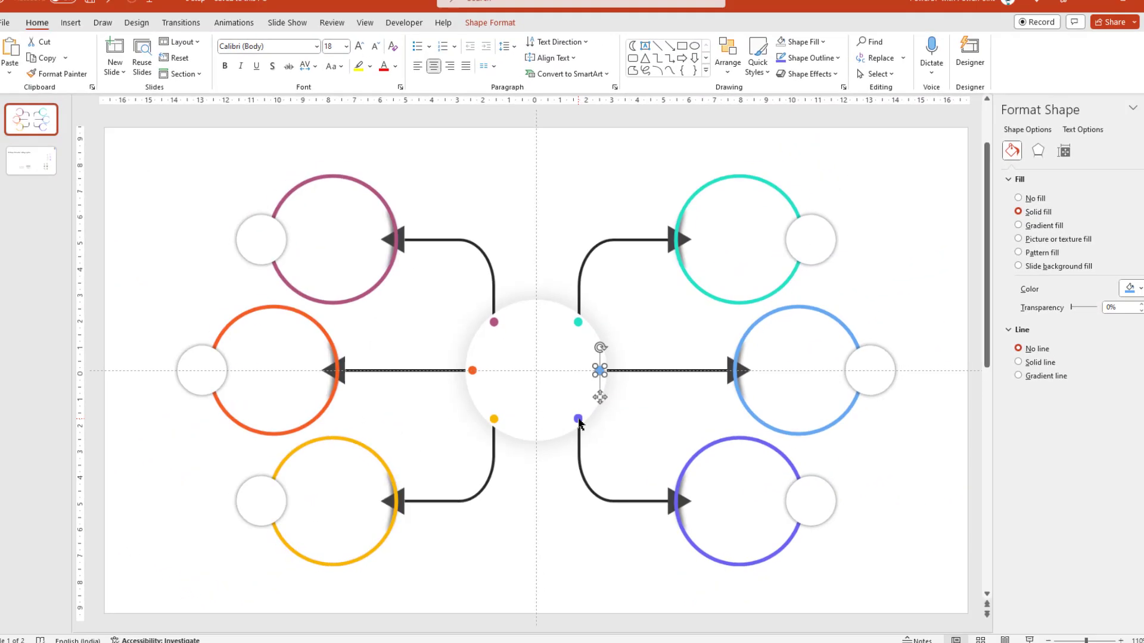
pyautogui.scroll(-1, 532, 502)
# Copy the 'BUSINESS Infographic' label and six icons from slide 2 and paste them onto slide 1
pyautogui.click(476, 520)
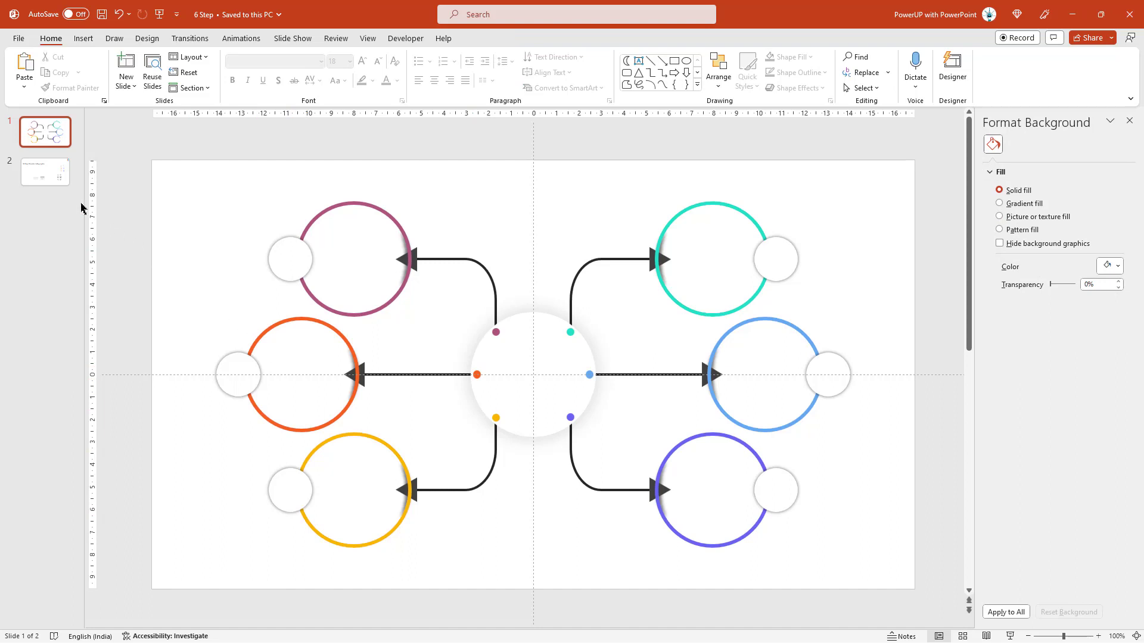
pyautogui.click(54, 180)
pyautogui.click(53, 180)
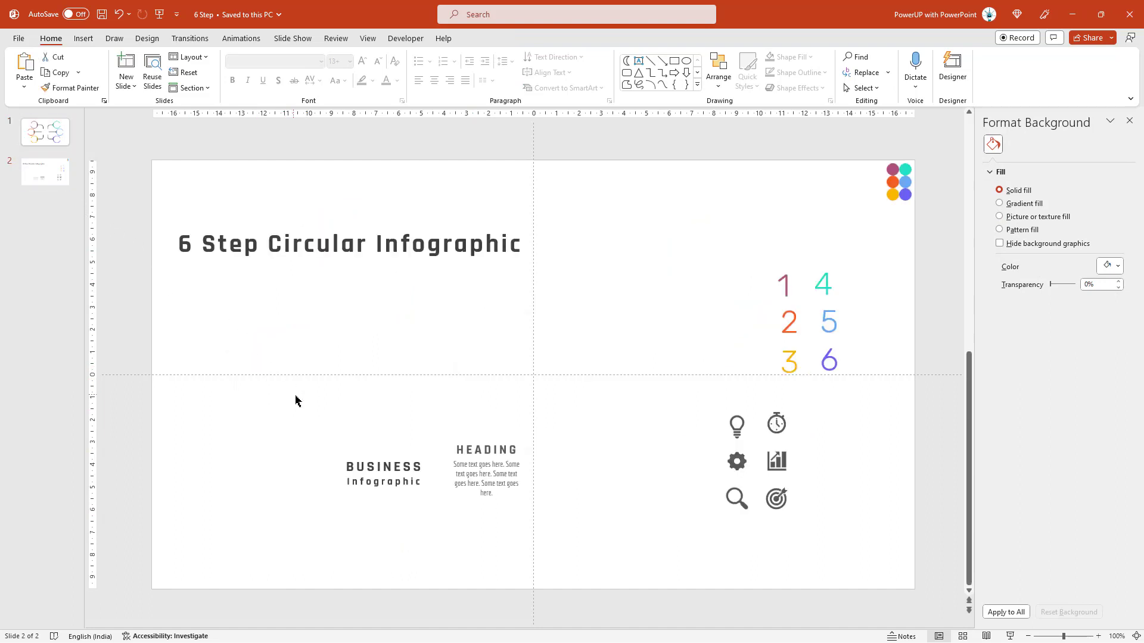
pyautogui.moveTo(295, 401); pyautogui.dragTo(449, 530)
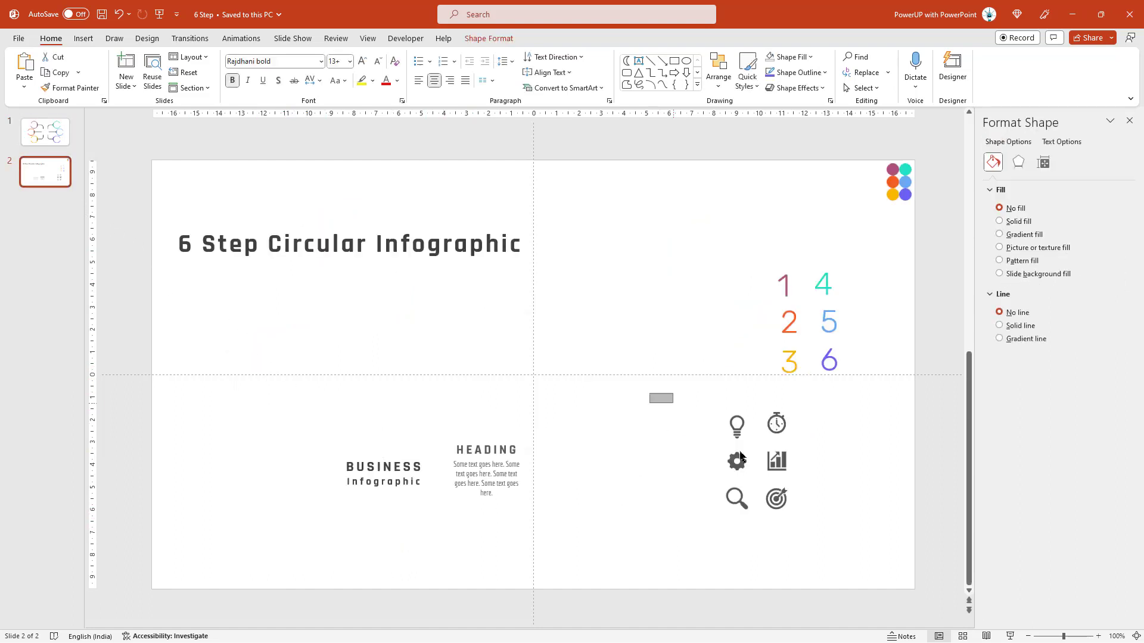
pyautogui.moveTo(740, 456); pyautogui.dragTo(818, 540)
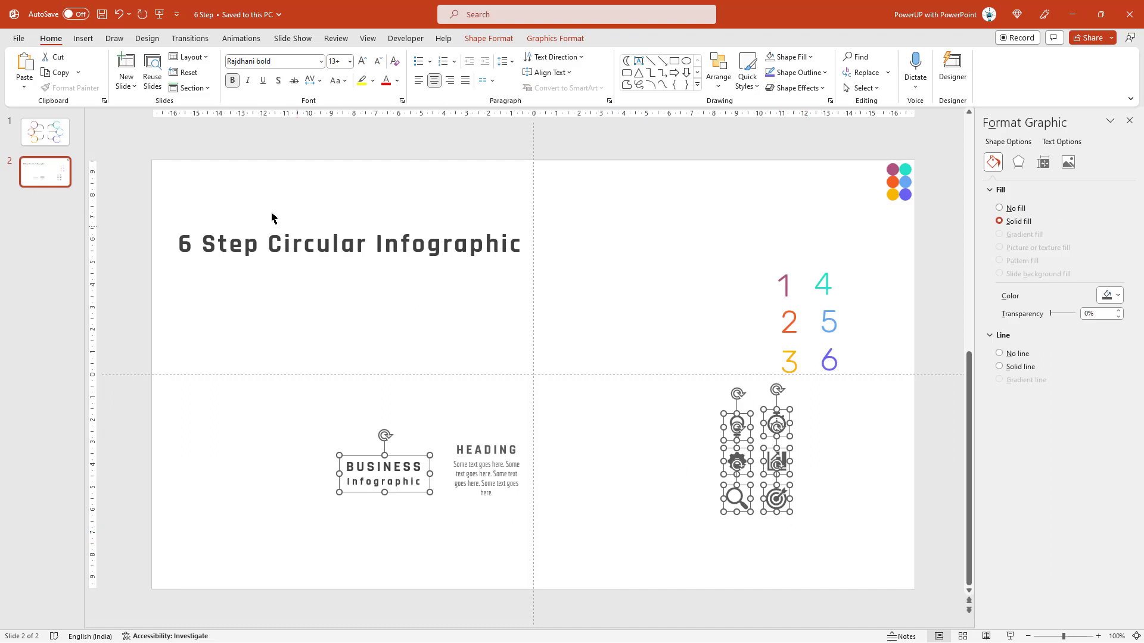
pyautogui.click(53, 133)
pyautogui.hotkey('ctrl', 'v')
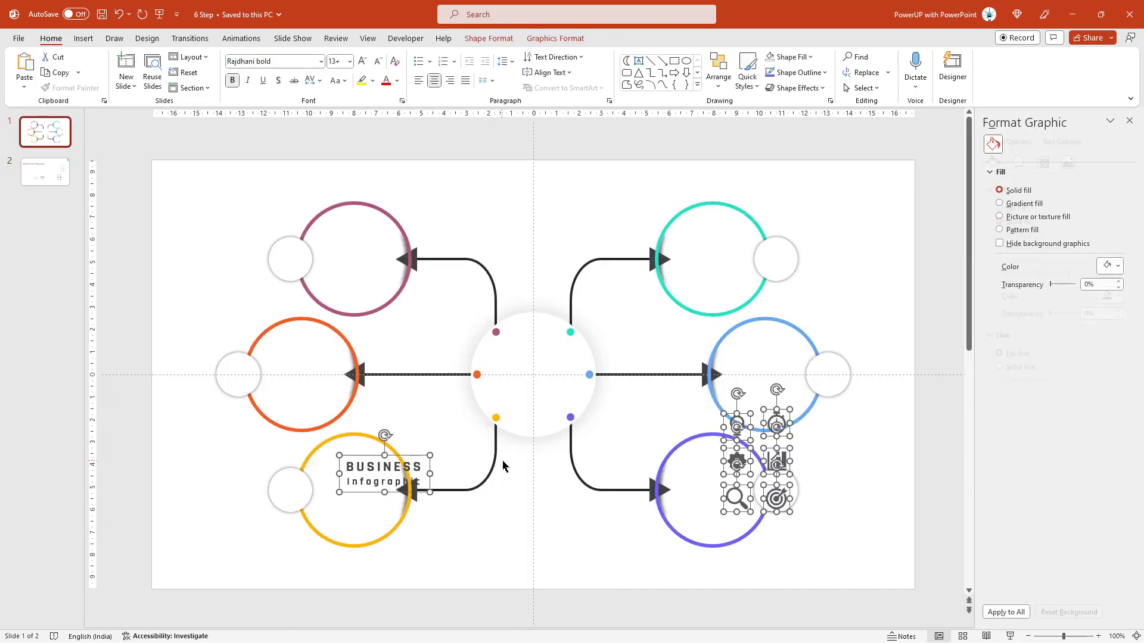
# Position the label in the centre circle and the lightbulb, gear, magnifier, chart and target icons in their rings
pyautogui.moveTo(423, 460)
pyautogui.mouseDown()
pyautogui.moveTo(486, 500)
pyautogui.moveTo(556, 394)
pyautogui.mouseUp()
pyautogui.moveTo(828, 470); pyautogui.dragTo(350, 221)
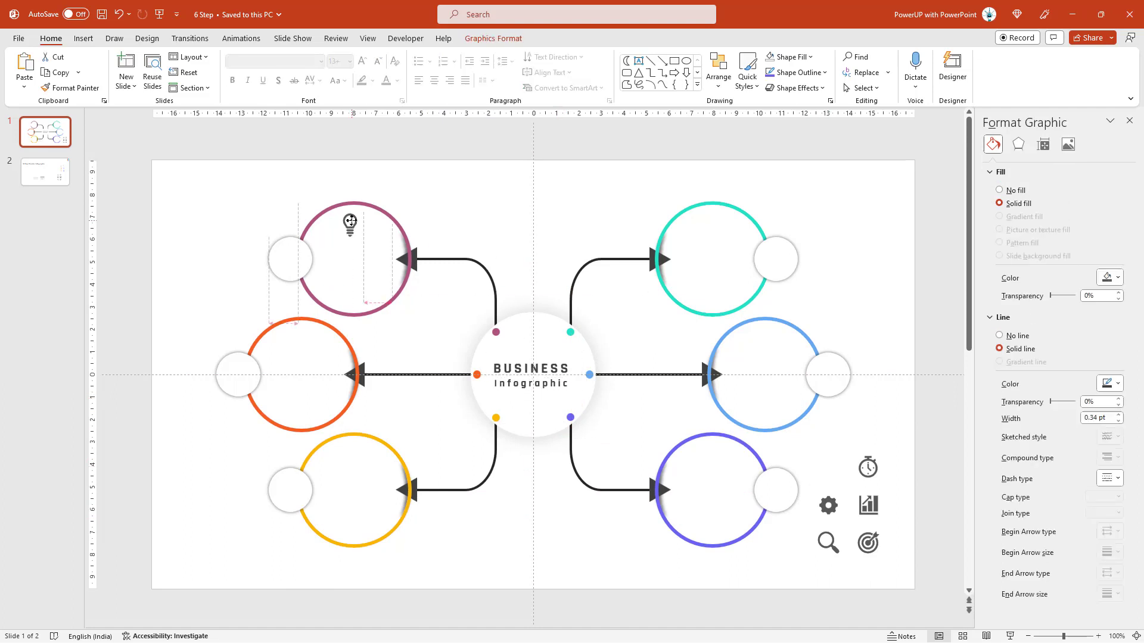
pyautogui.moveTo(829, 505); pyautogui.dragTo(676, 467)
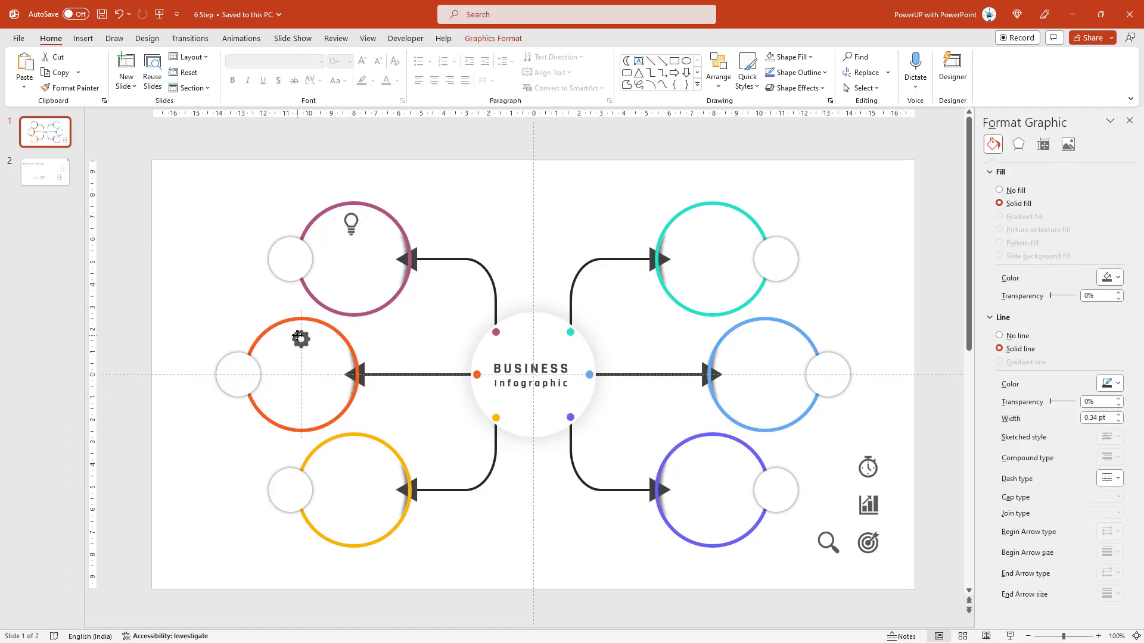
pyautogui.moveTo(828, 542); pyautogui.dragTo(412, 500)
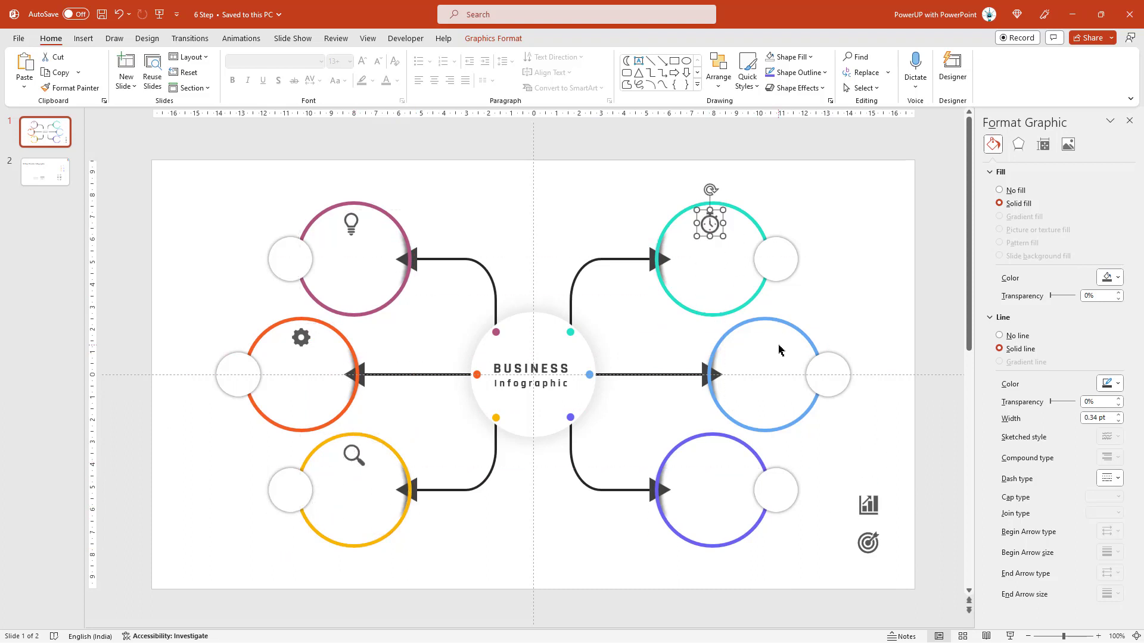
pyautogui.moveTo(868, 505)
pyautogui.mouseDown()
pyautogui.moveTo(767, 360)
pyautogui.moveTo(766, 338)
pyautogui.mouseUp()
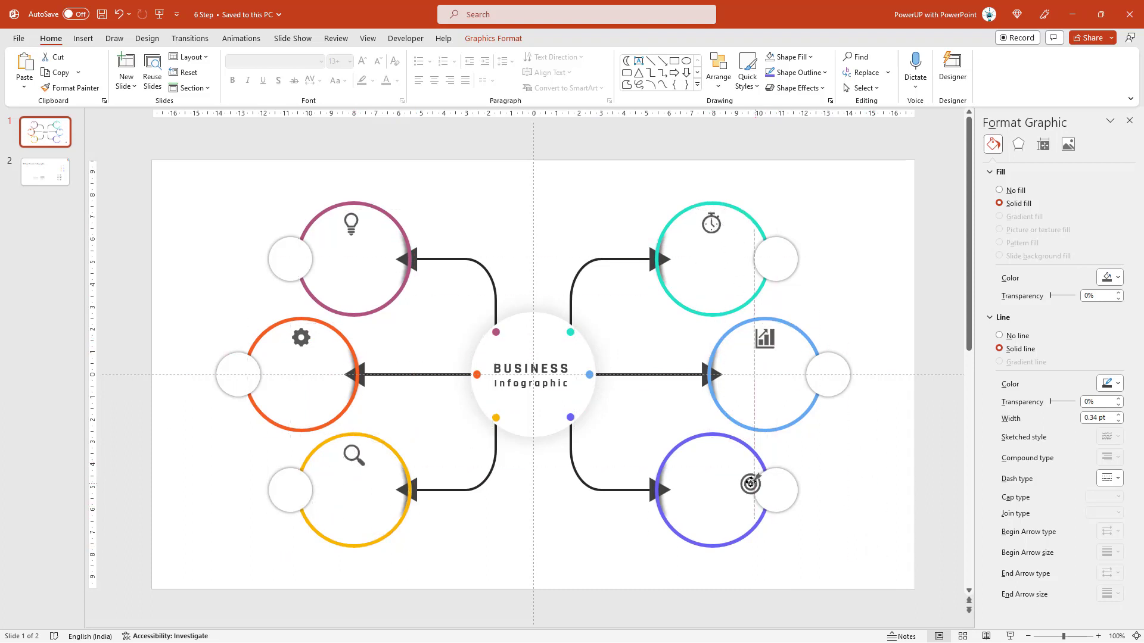
pyautogui.moveTo(713, 454); pyautogui.dragTo(712, 456)
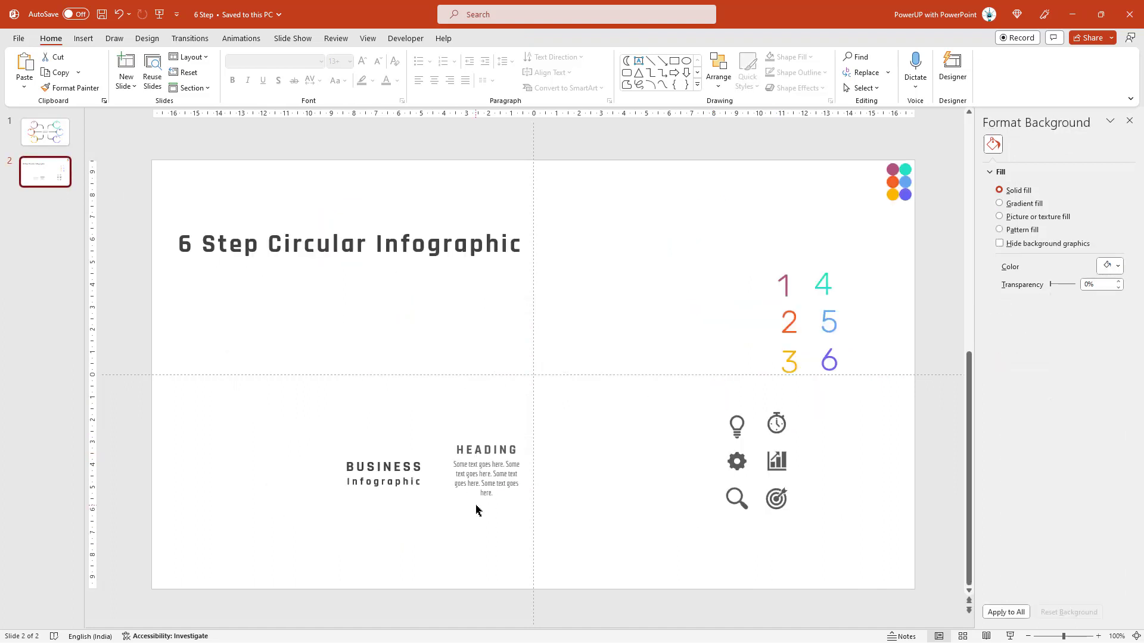
# Copy a HEADING text box into each ring and bring the six numbers over from slide 2
pyautogui.moveTo(511, 512)
pyautogui.mouseDown()
pyautogui.moveTo(378, 316)
pyautogui.moveTo(725, 325)
pyautogui.moveTo(729, 426)
pyautogui.moveTo(264, 422)
pyautogui.moveTo(302, 538)
pyautogui.moveTo(643, 551)
pyautogui.mouseUp()
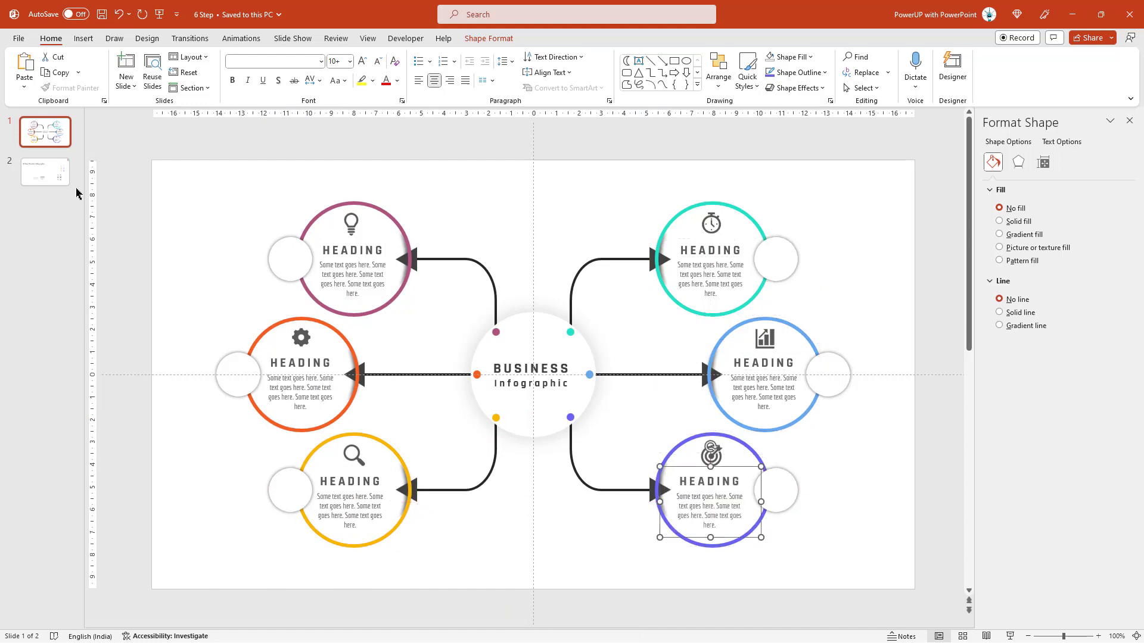
pyautogui.click(54, 175)
pyautogui.moveTo(873, 420); pyautogui.dragTo(678, 249)
pyautogui.hotkey('ctrl', 'c')
pyautogui.press('pageup')
pyautogui.hotkey('ctrl', 'v')
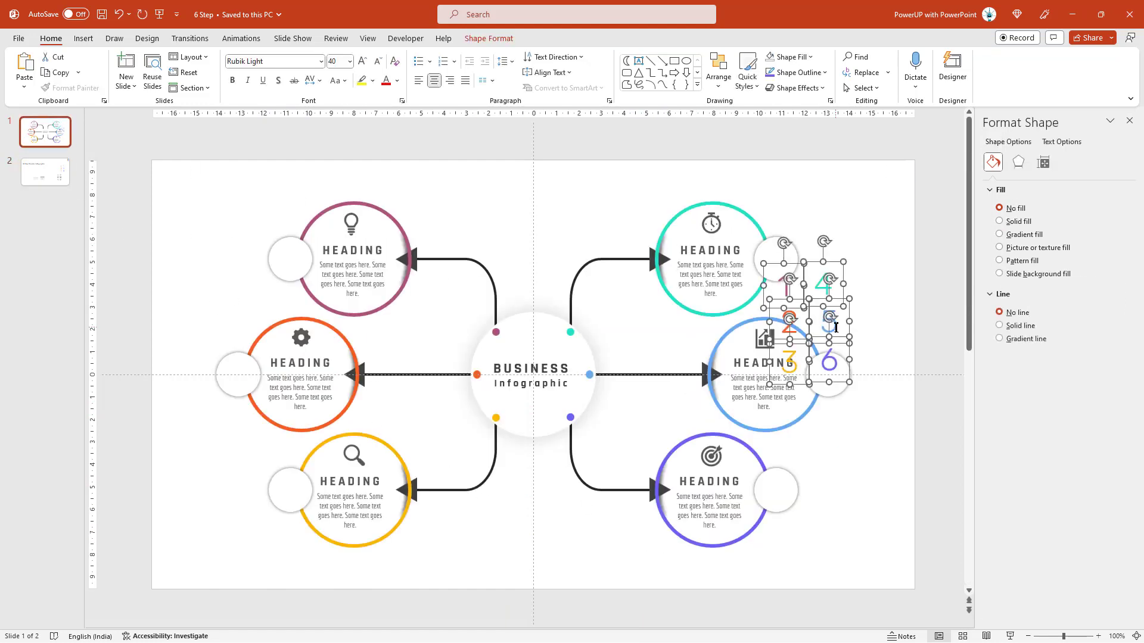
# Place the numbers 1–6 into the small white circles of their matching rings
pyautogui.moveTo(836, 326); pyautogui.dragTo(575, 232)
pyautogui.click(525, 176)
pyautogui.moveTo(524, 176); pyautogui.dragTo(299, 243)
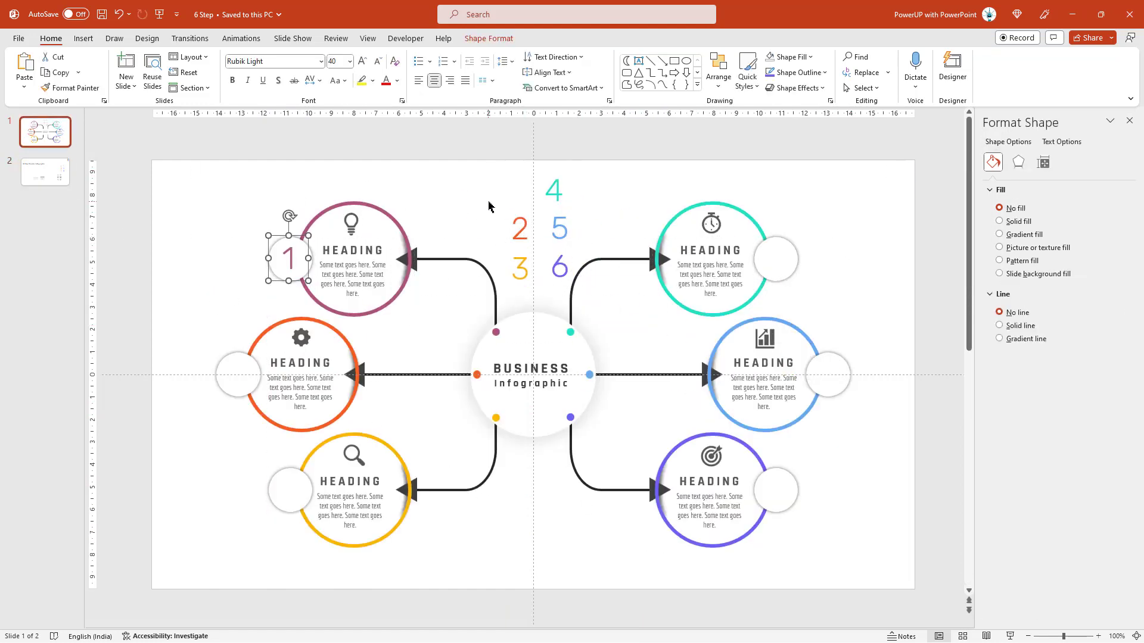
pyautogui.moveTo(511, 208); pyautogui.dragTo(228, 352)
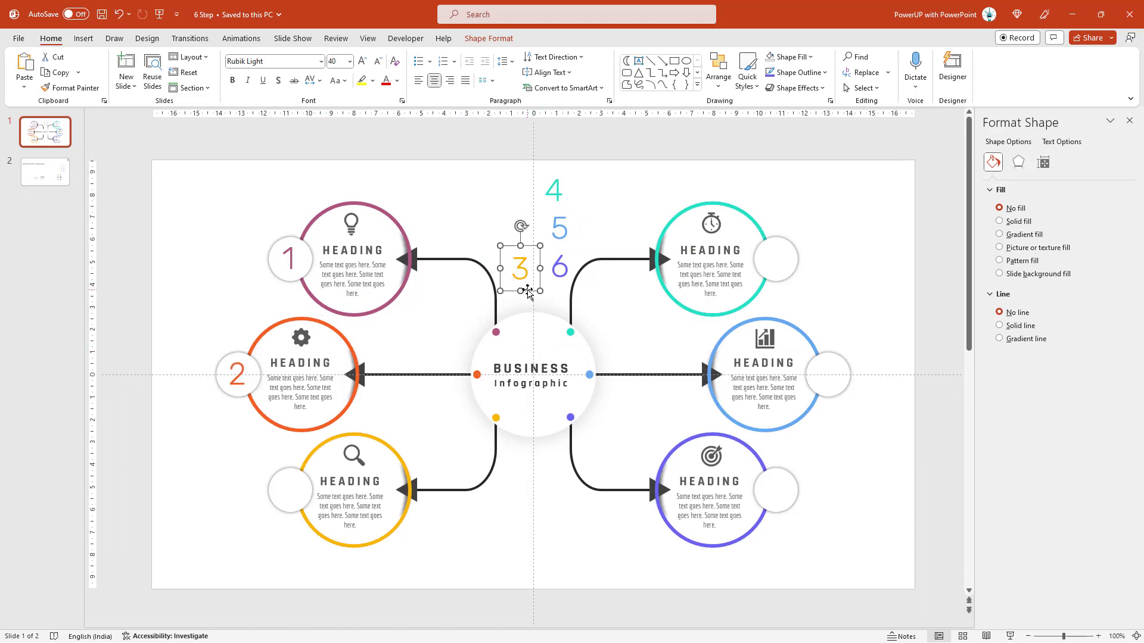
pyautogui.moveTo(560, 198); pyautogui.dragTo(783, 266)
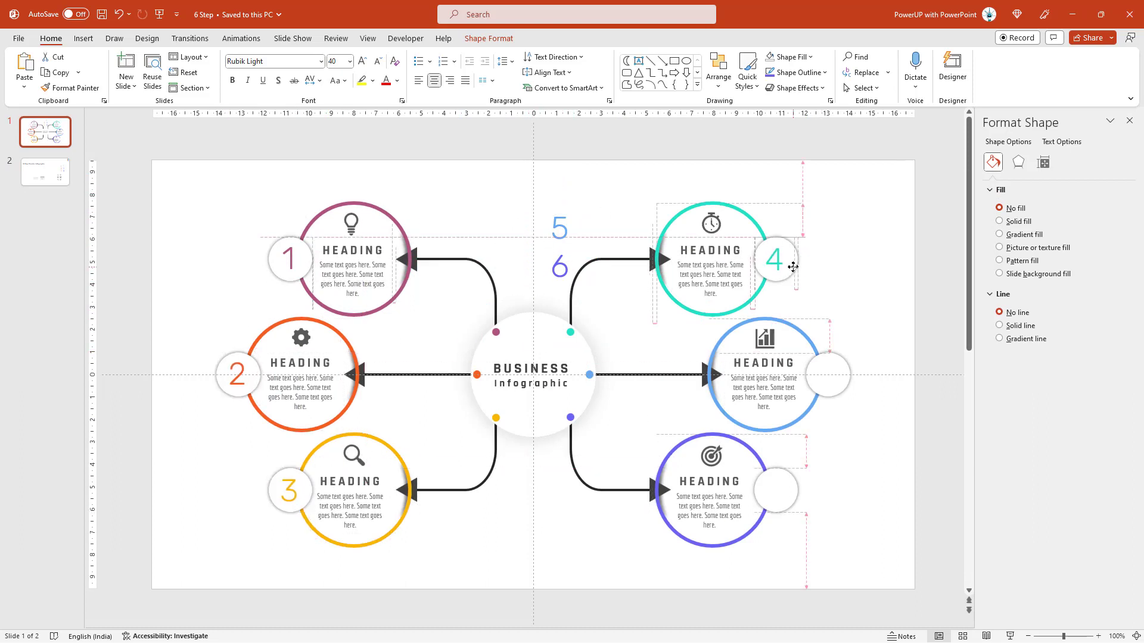
pyautogui.moveTo(756, 378); pyautogui.dragTo(769, 386)
pyautogui.click(547, 291)
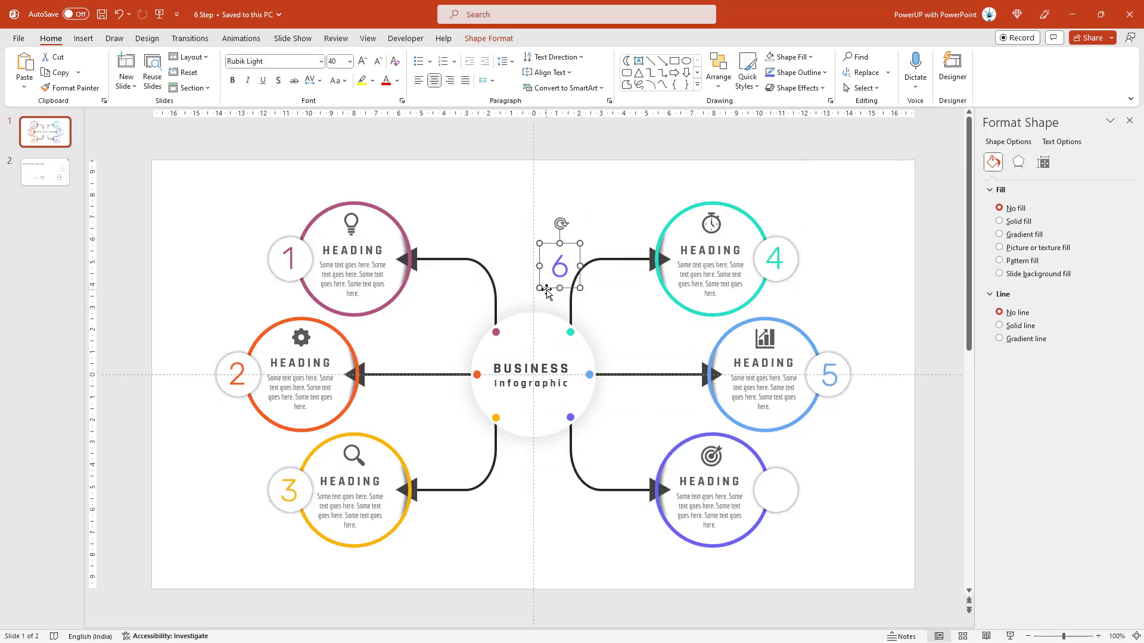
# Add the '6 Step Circular Infographic' title from slide 2 at the top and start the slide show
pyautogui.click(45, 172)
pyautogui.click(353, 244)
pyautogui.hotkey('ctrl', 'c')
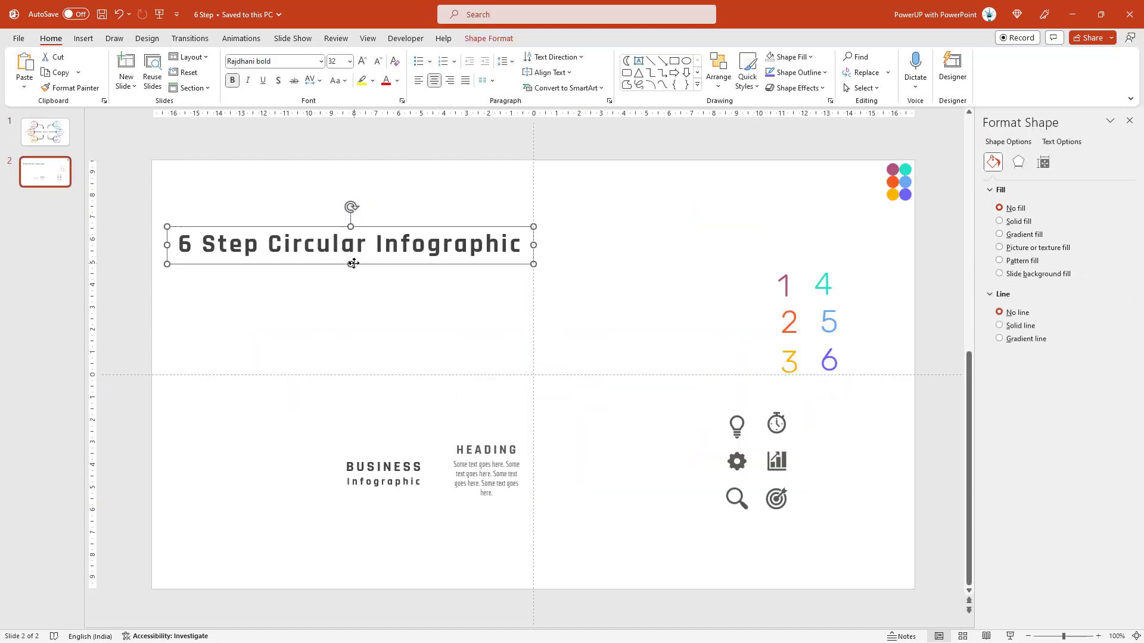
pyautogui.click(45, 132)
pyautogui.hotkey('ctrl', 'v')
pyautogui.moveTo(511, 264); pyautogui.dragTo(511, 211)
pyautogui.click(194, 298)
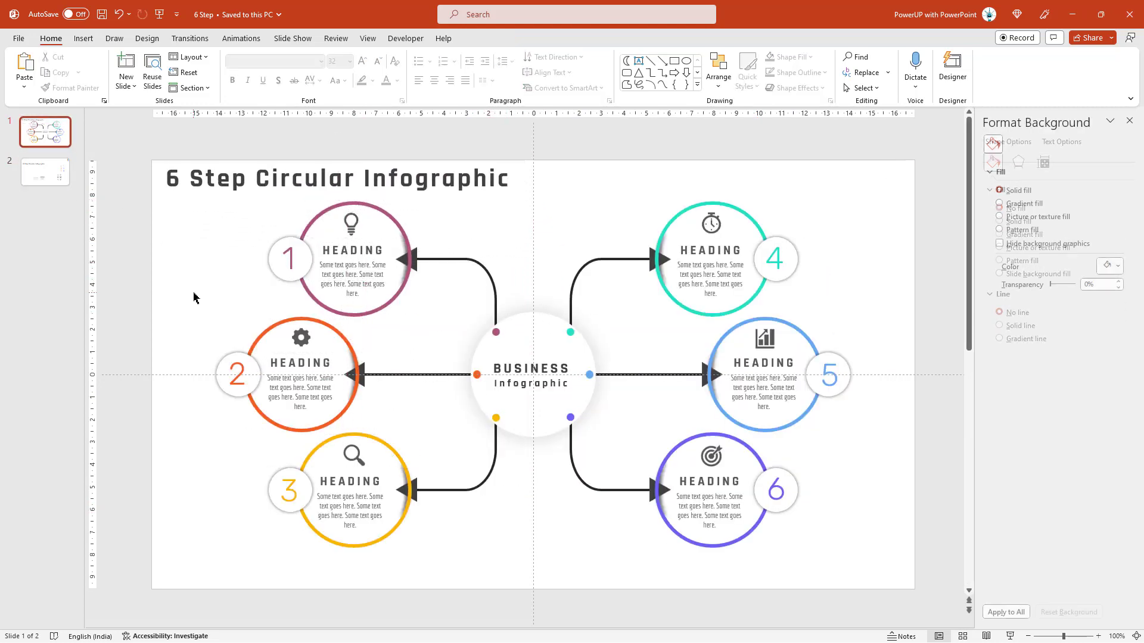
pyautogui.press('F5')
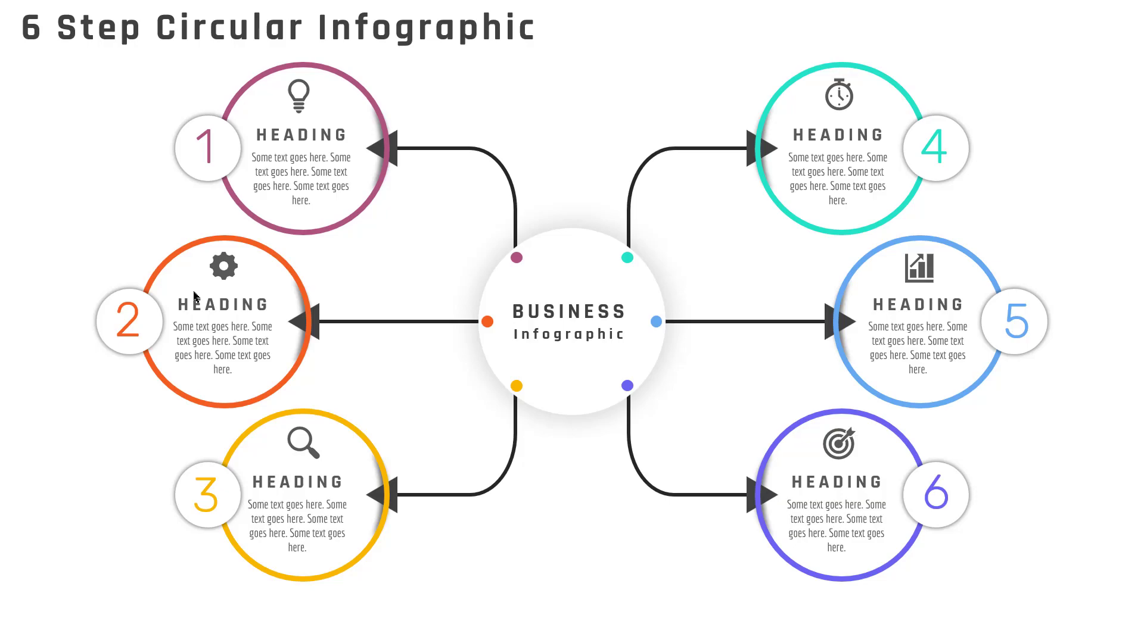